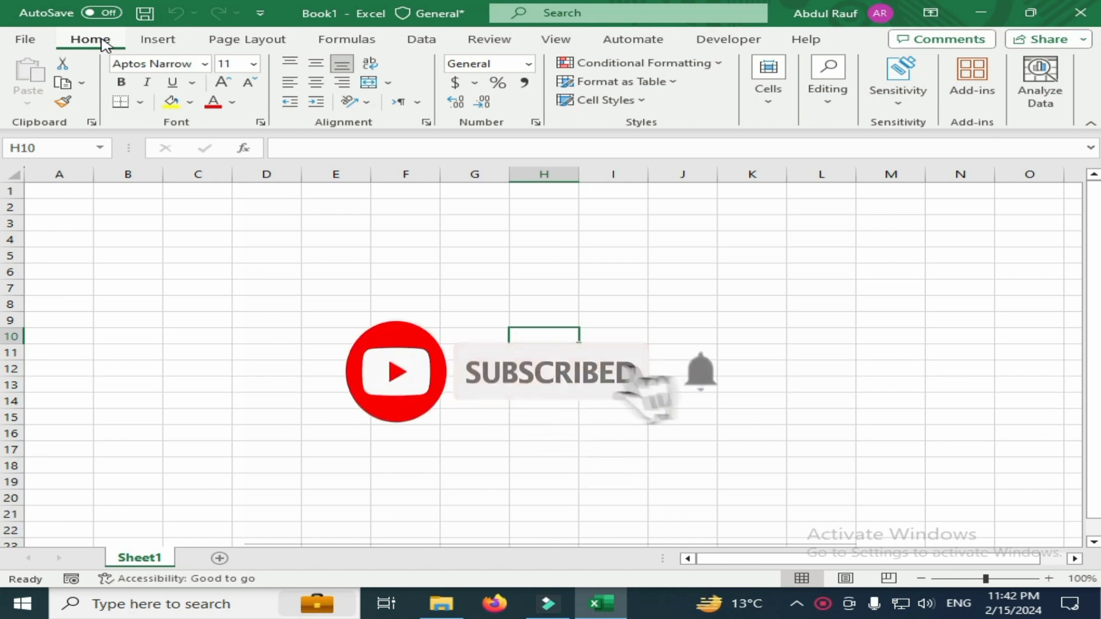
Open the April, Feb, Jan, March and May workbooks from New folder and view the Jan employee data
click(441, 602)
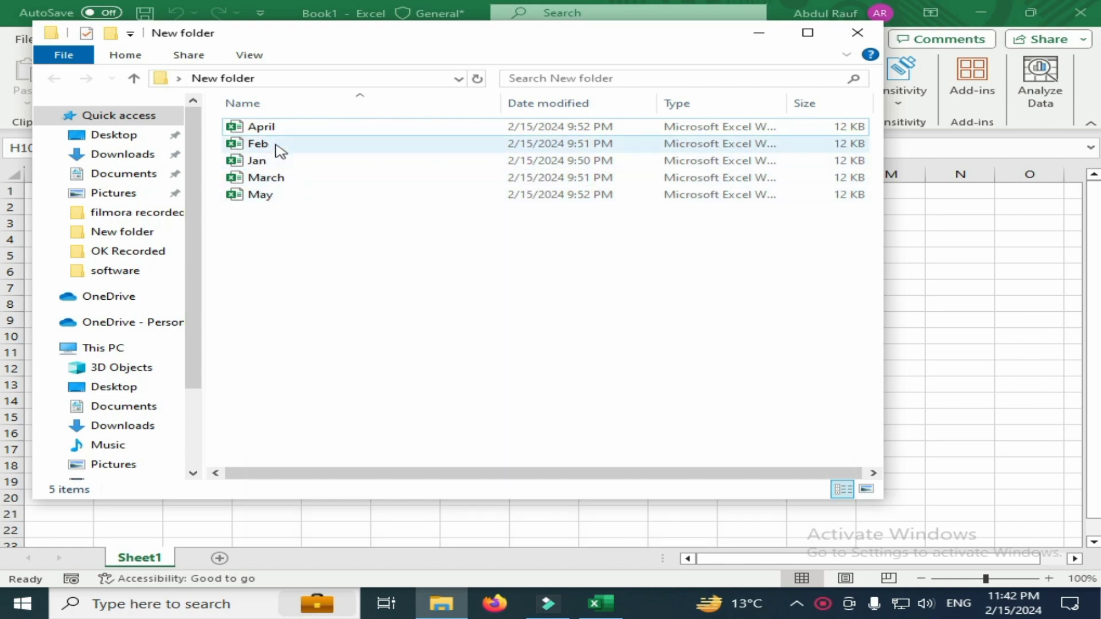
click(269, 213)
drag(270, 214, 278, 130)
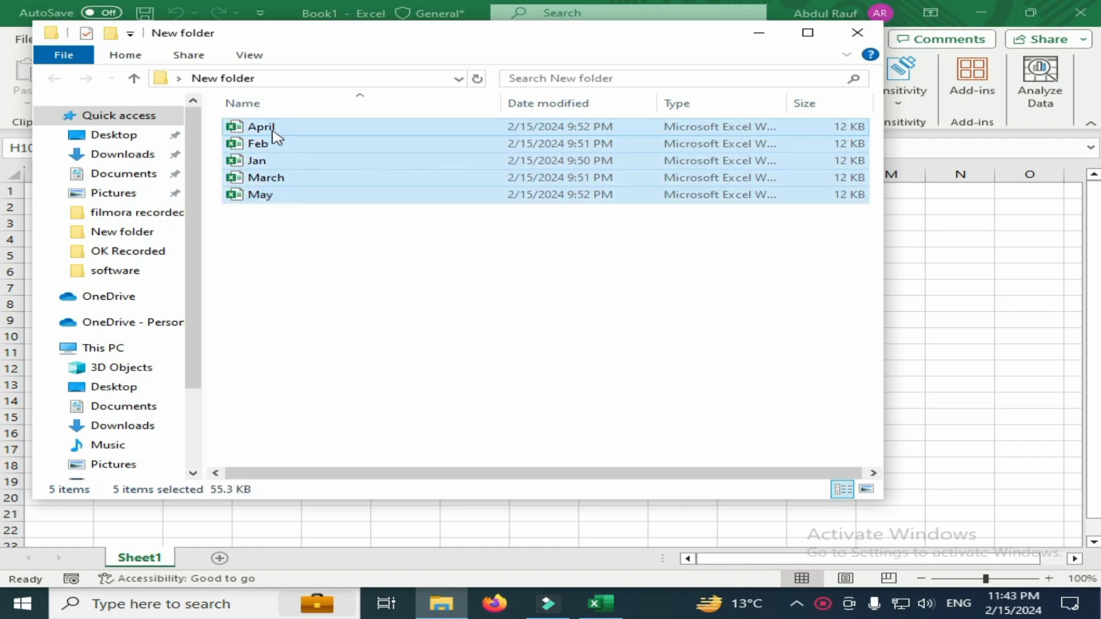
right_click(274, 128)
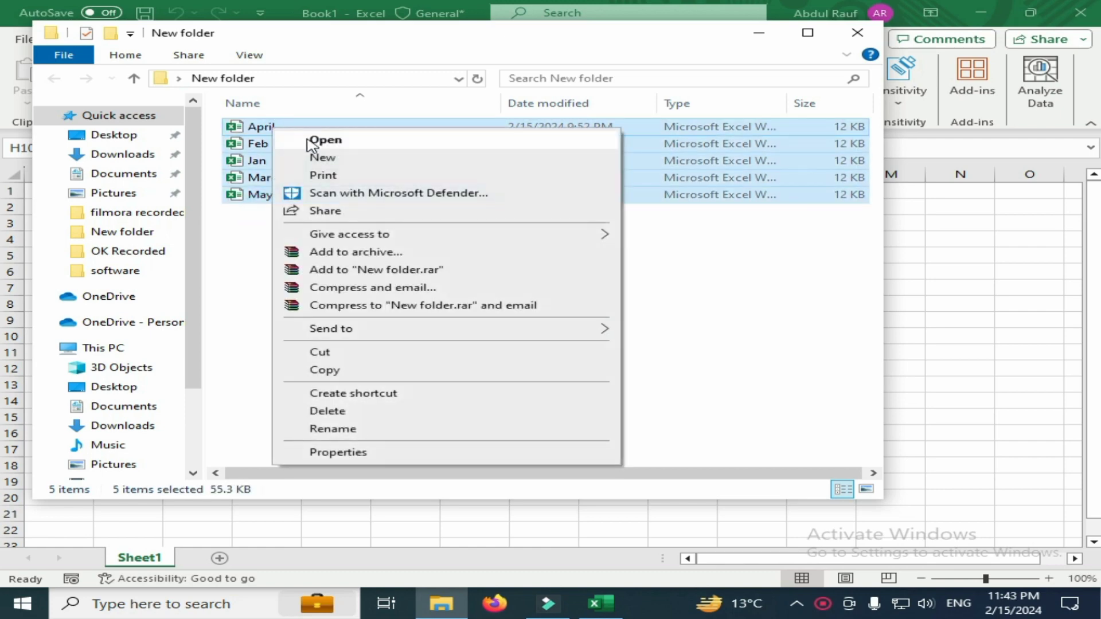
click(312, 140)
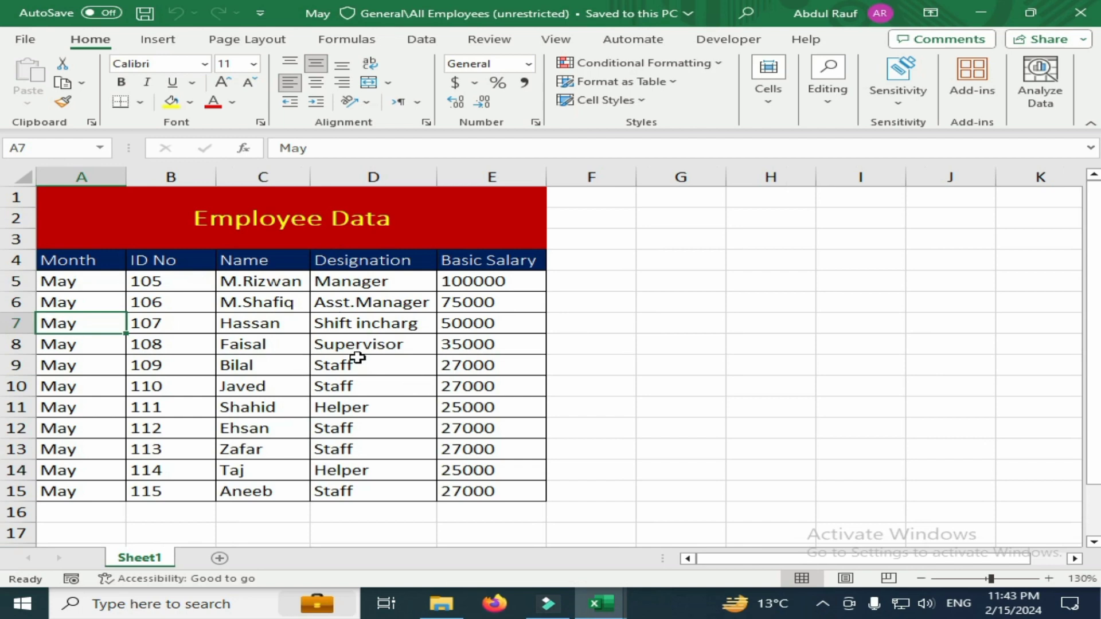
click(595, 607)
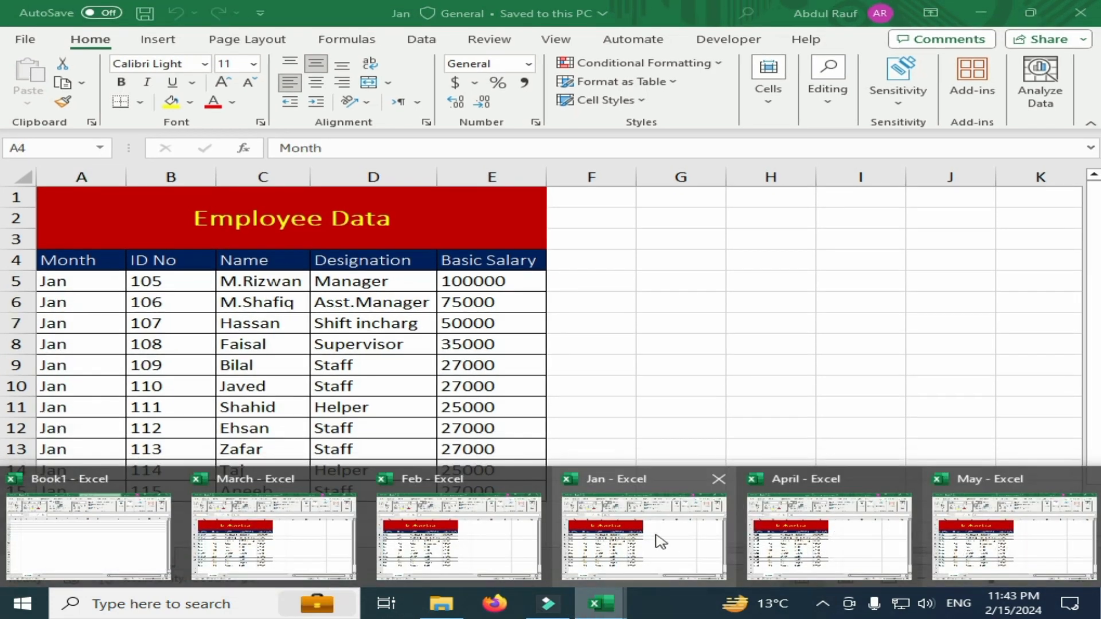
click(648, 531)
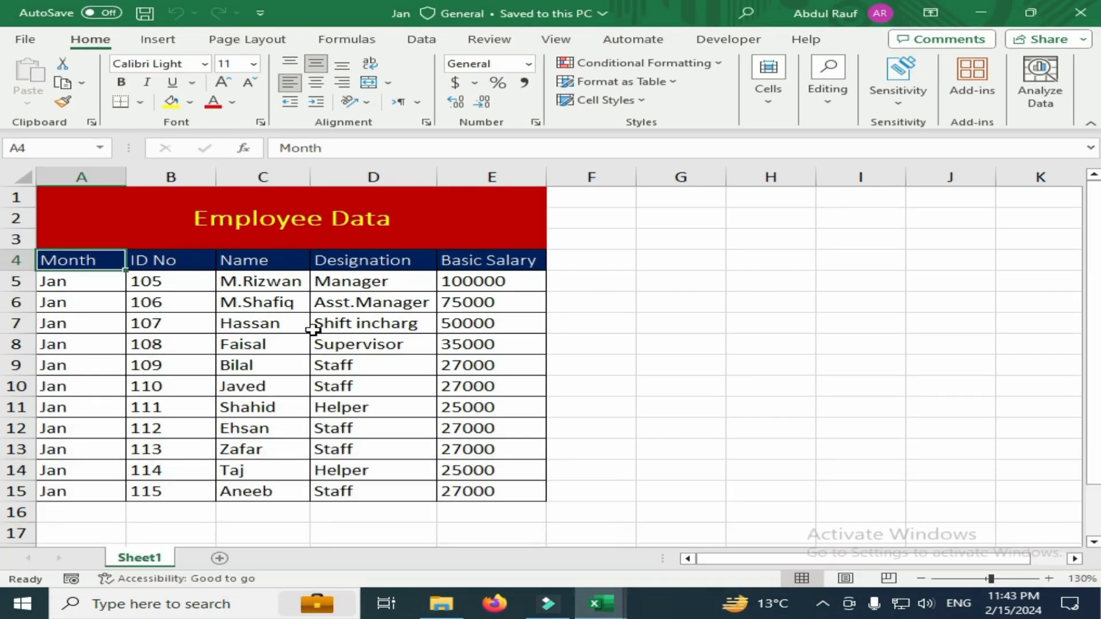
Close the New folder window and the opened monthly workbooks, keeping only the blank Book1 workbook
click(441, 603)
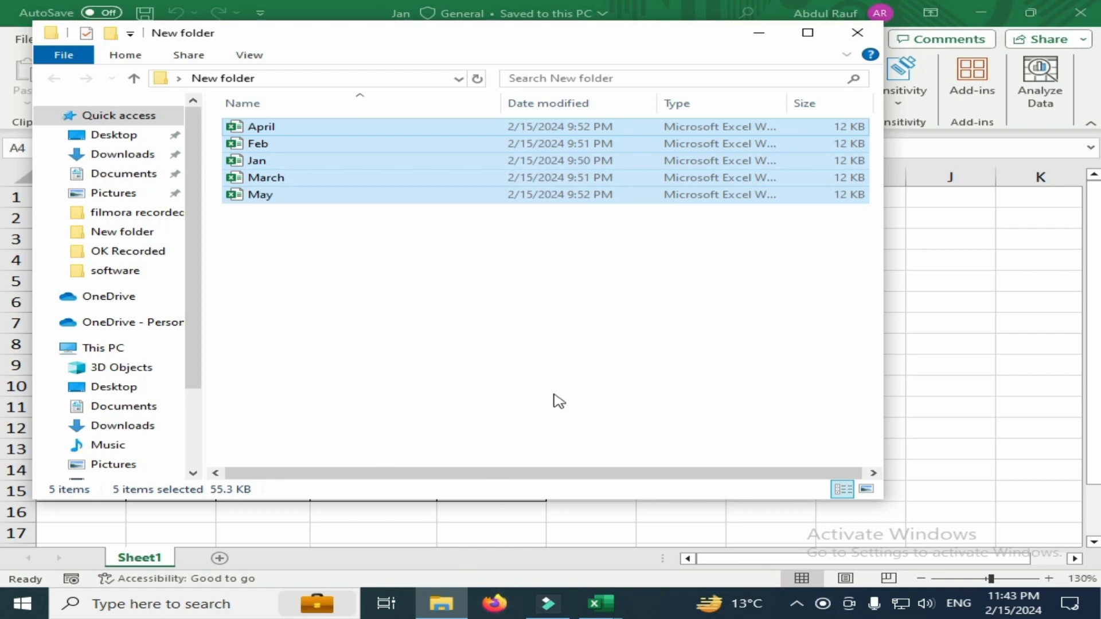
click(862, 37)
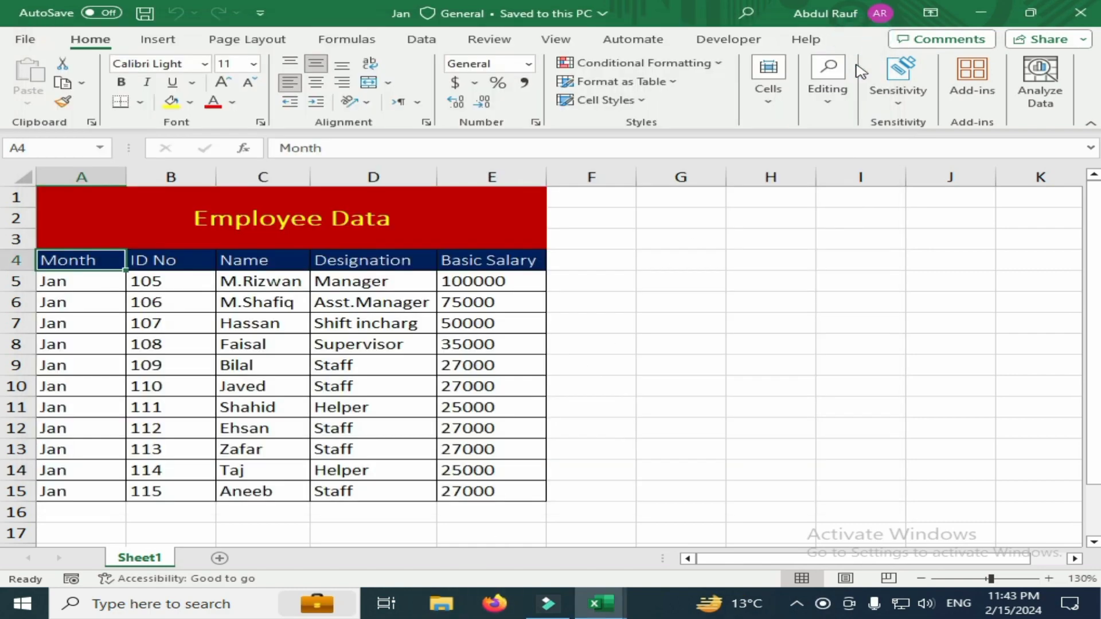
click(1080, 12)
click(1092, 16)
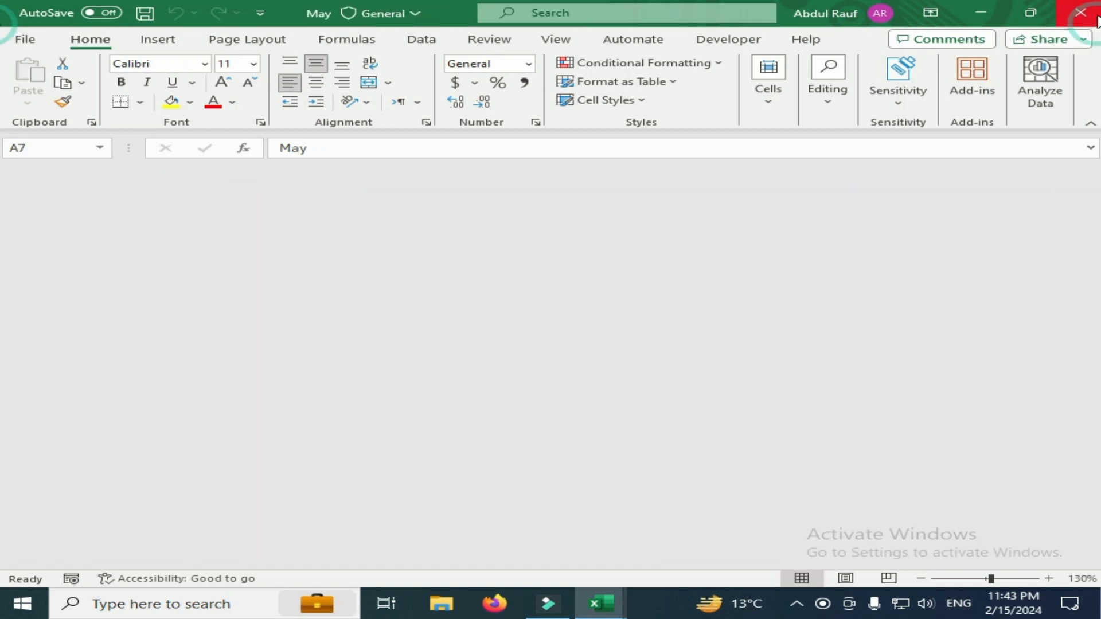
click(1094, 18)
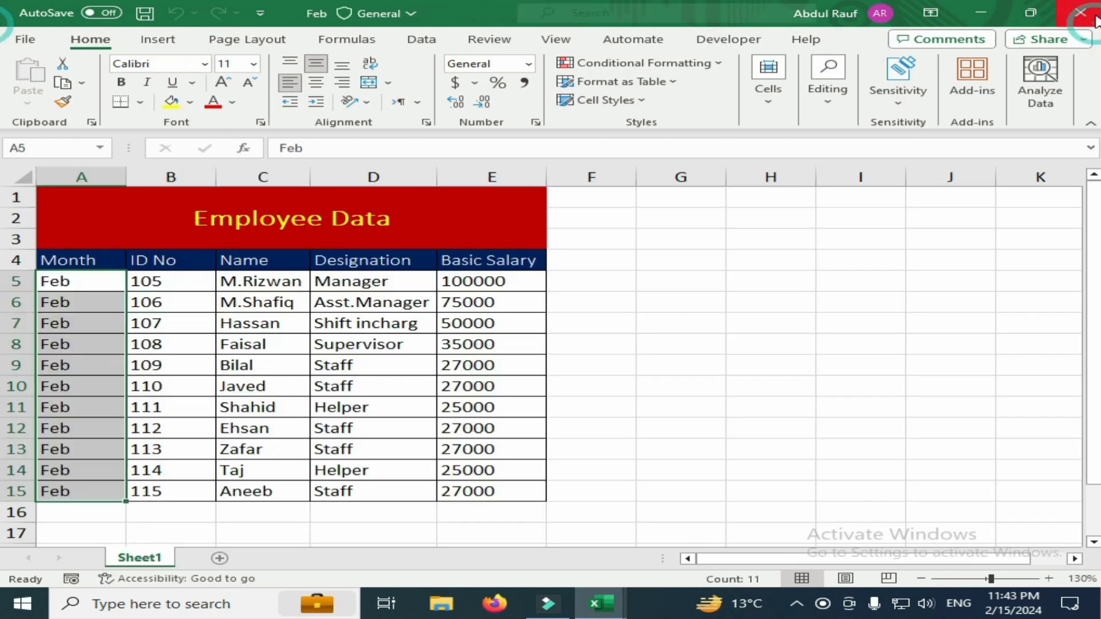
click(1087, 18)
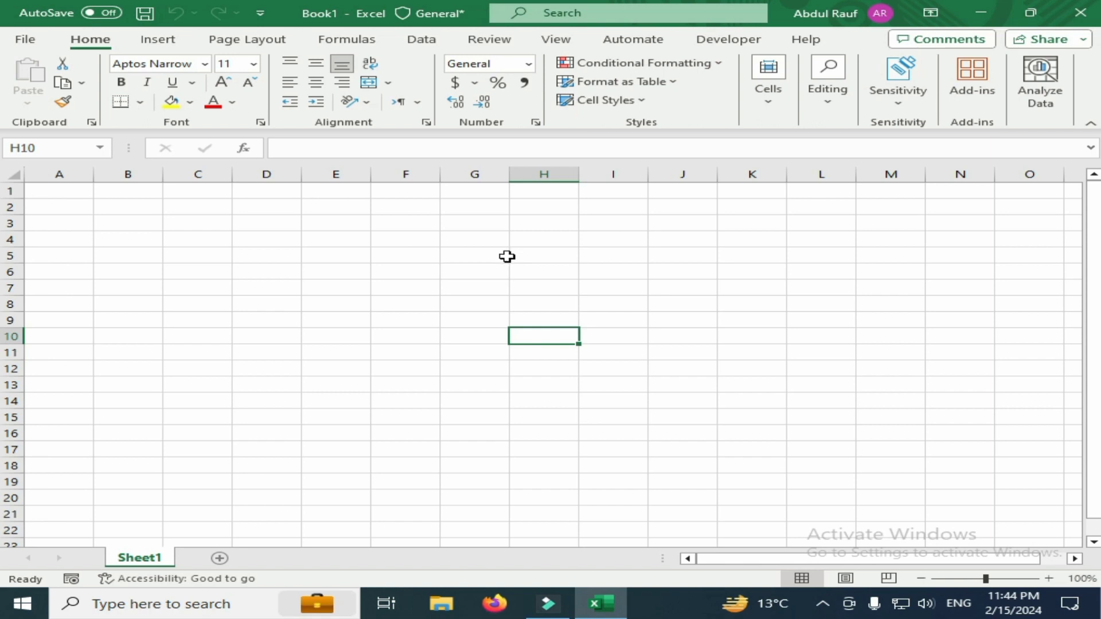
Examine which workbooks are stored in New folder on the desktop, close the folder and return to Book1
click(436, 43)
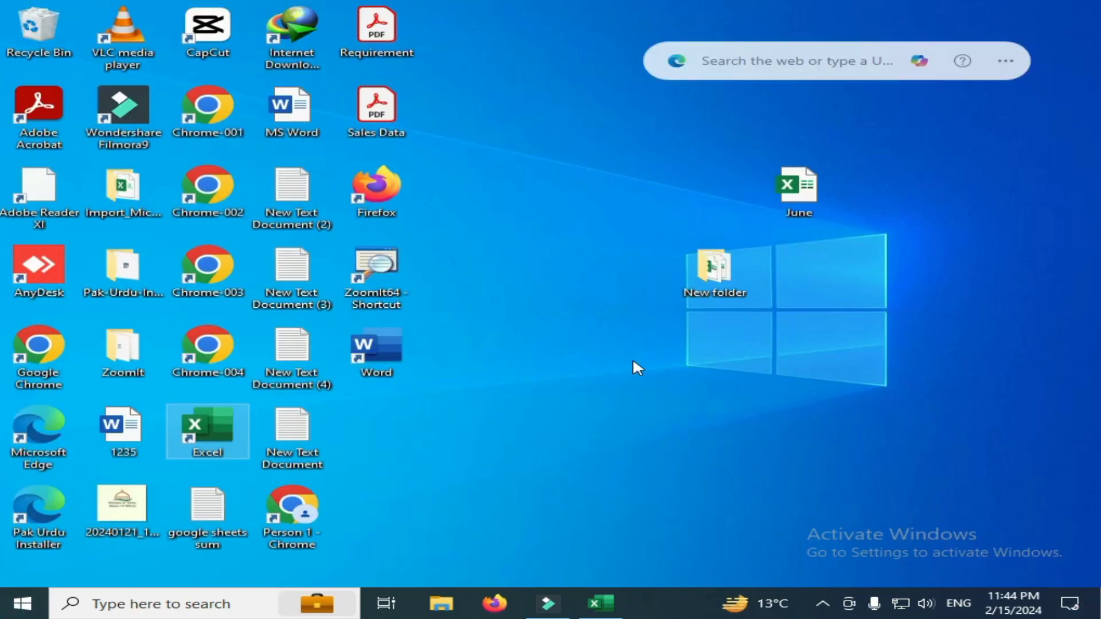
right_click(711, 277)
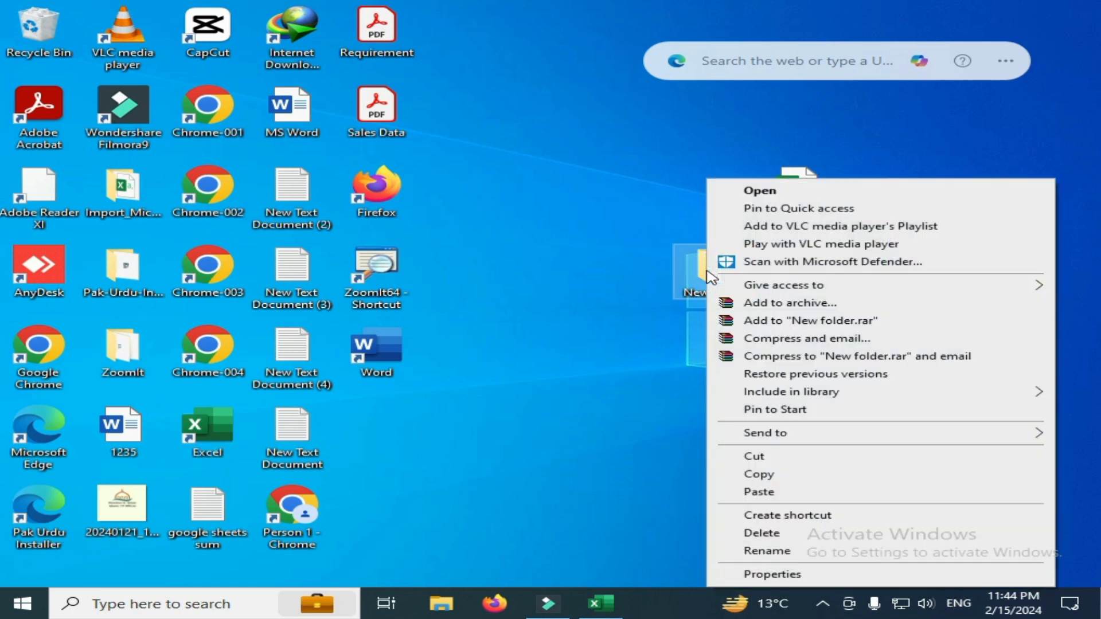
click(753, 190)
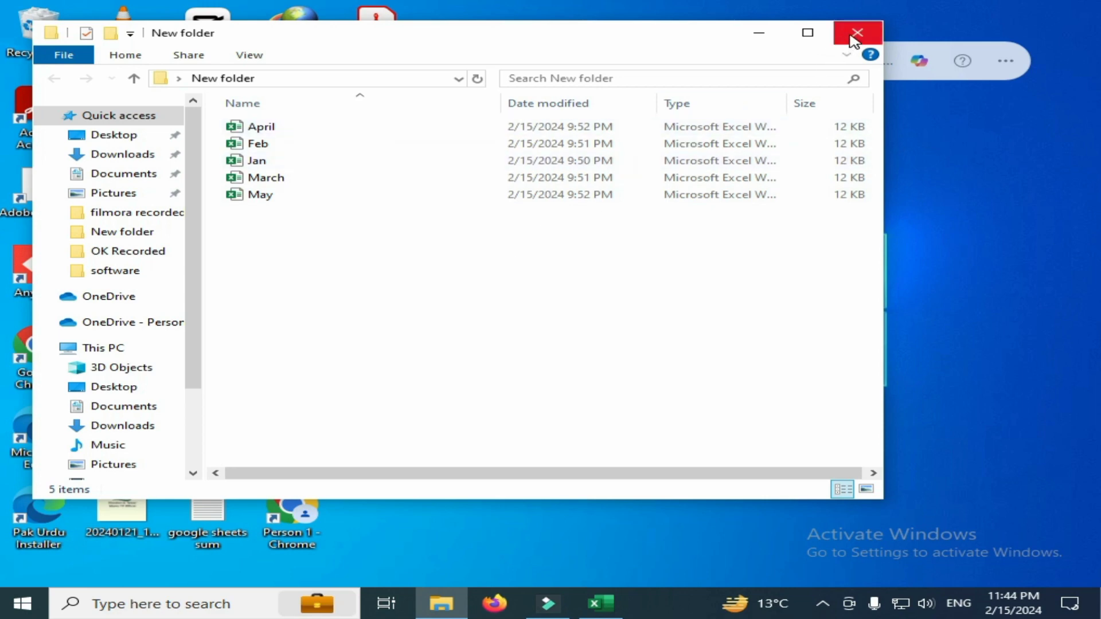
click(856, 34)
click(602, 609)
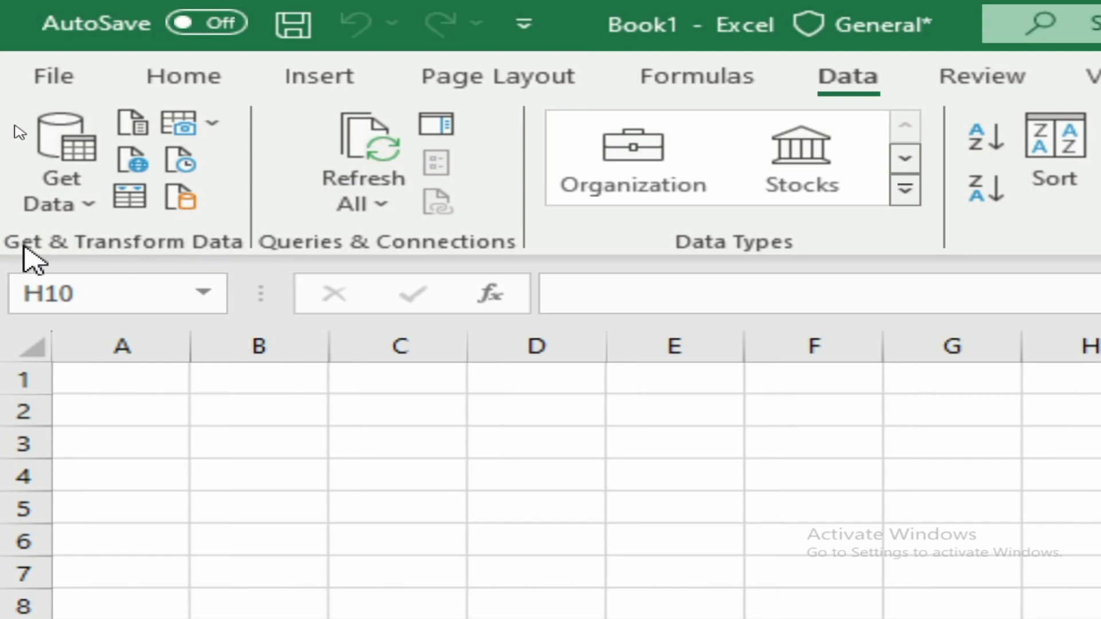
Get data from New folder on the Desktop with the From Folder import and open it for transformation in Power Query Editor
click(42, 104)
mouse_move(86, 256)
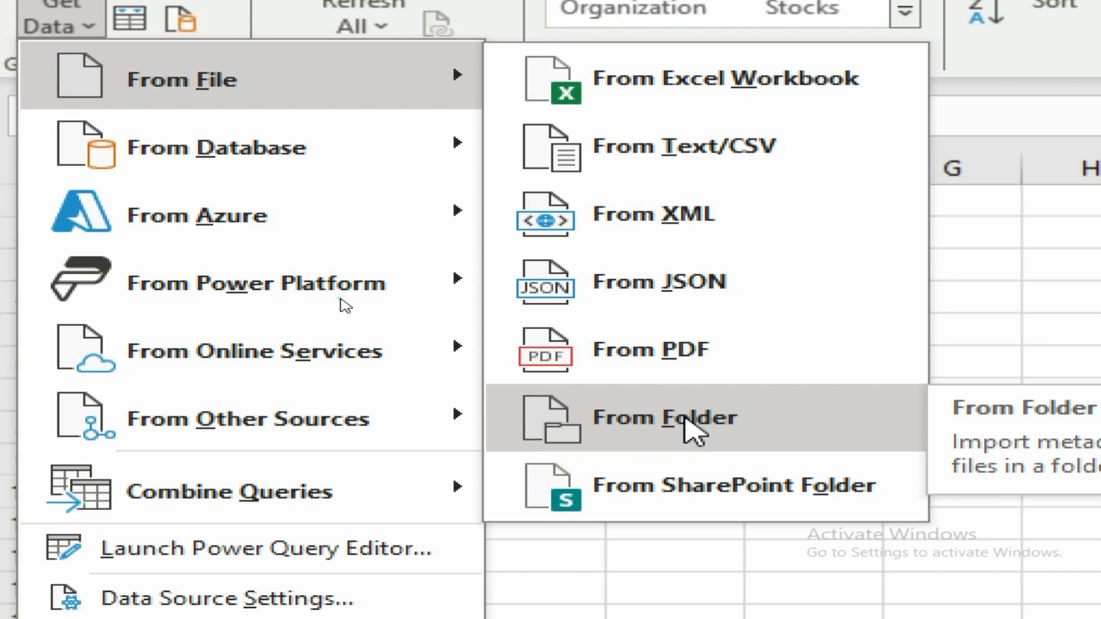
click(685, 420)
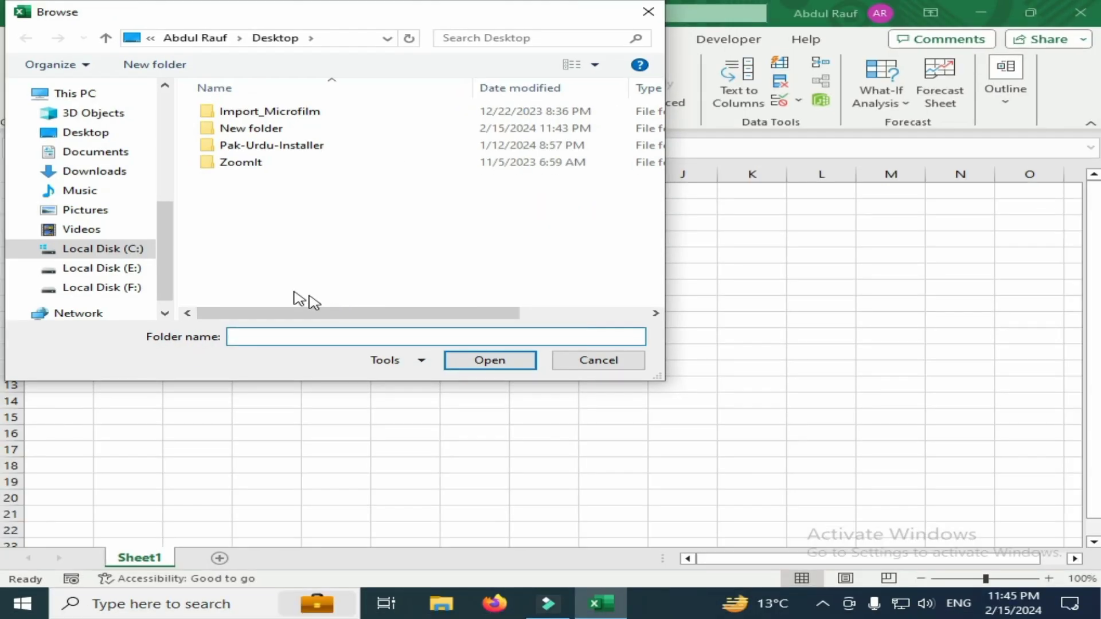
click(104, 137)
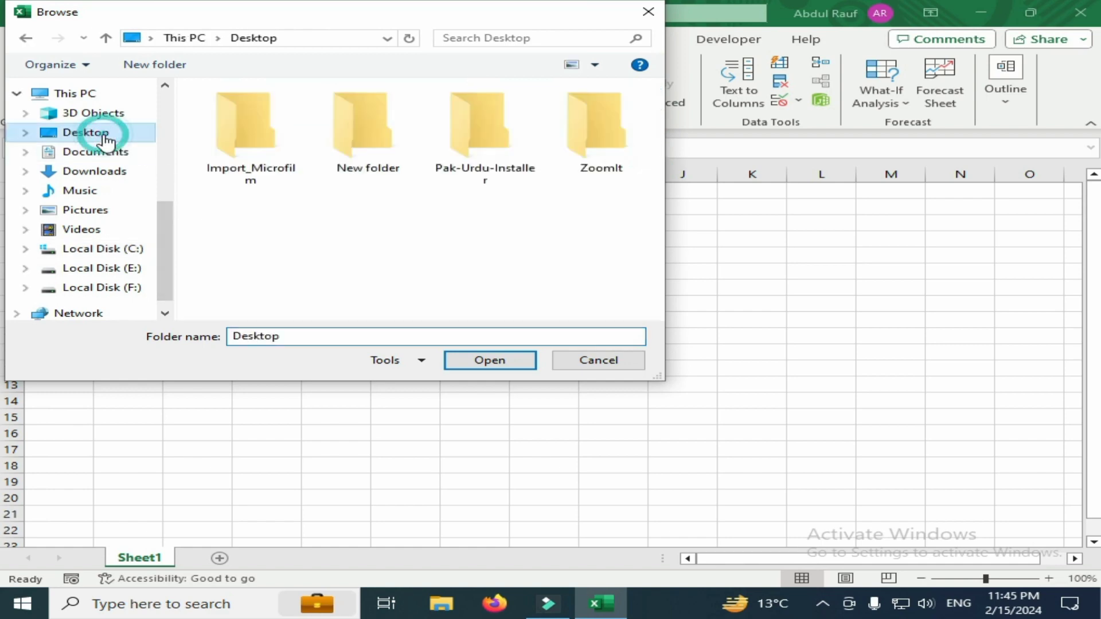
click(369, 148)
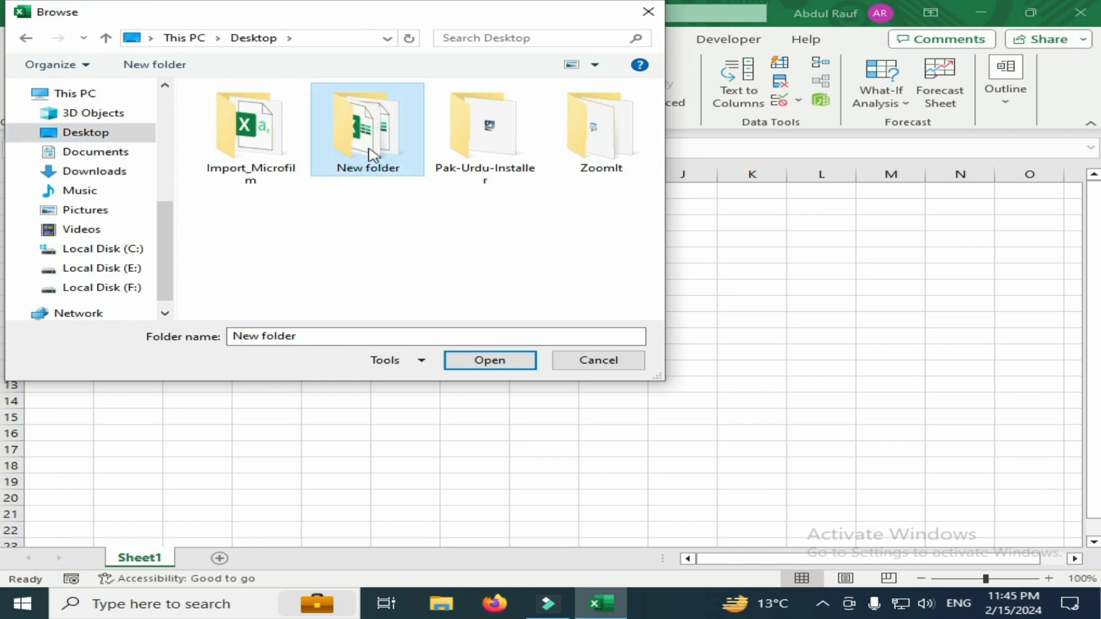
right_click(370, 139)
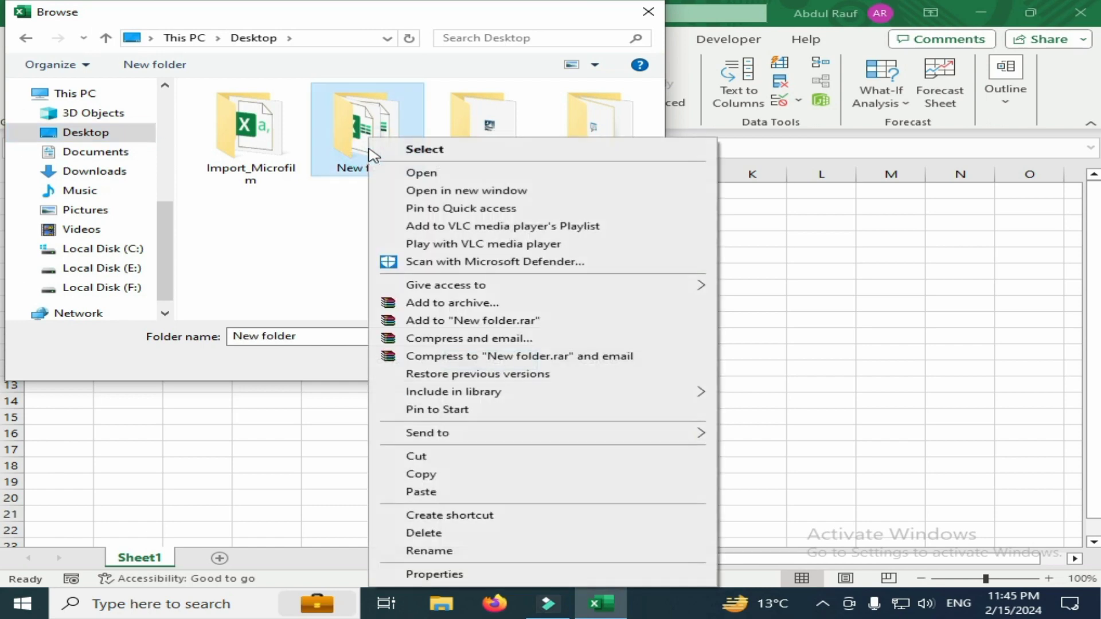
click(420, 172)
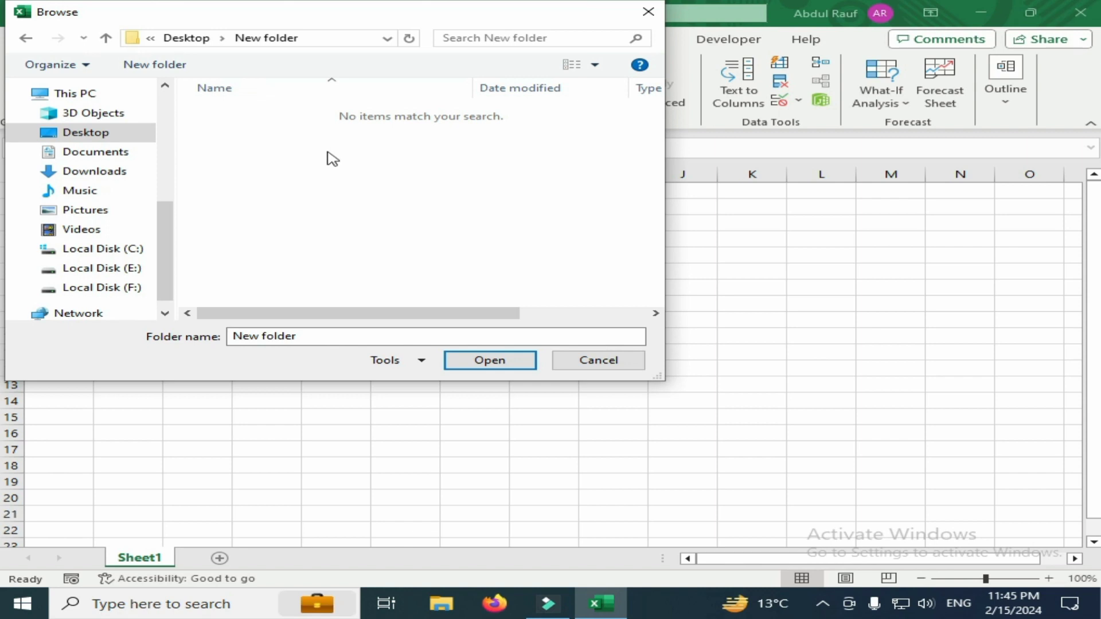
click(28, 39)
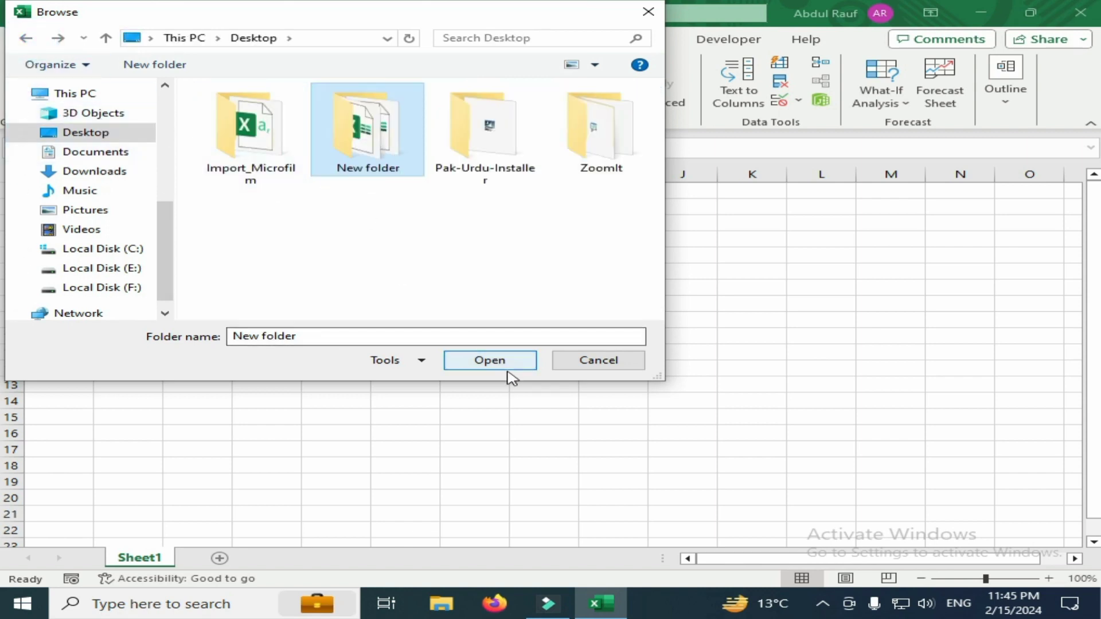
click(490, 364)
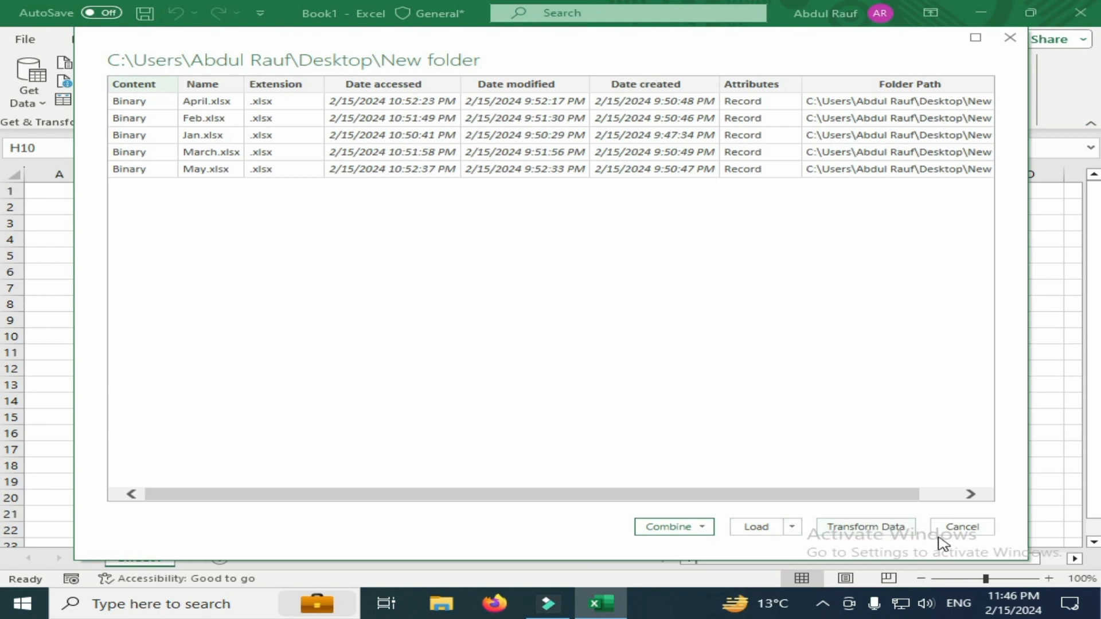
click(858, 534)
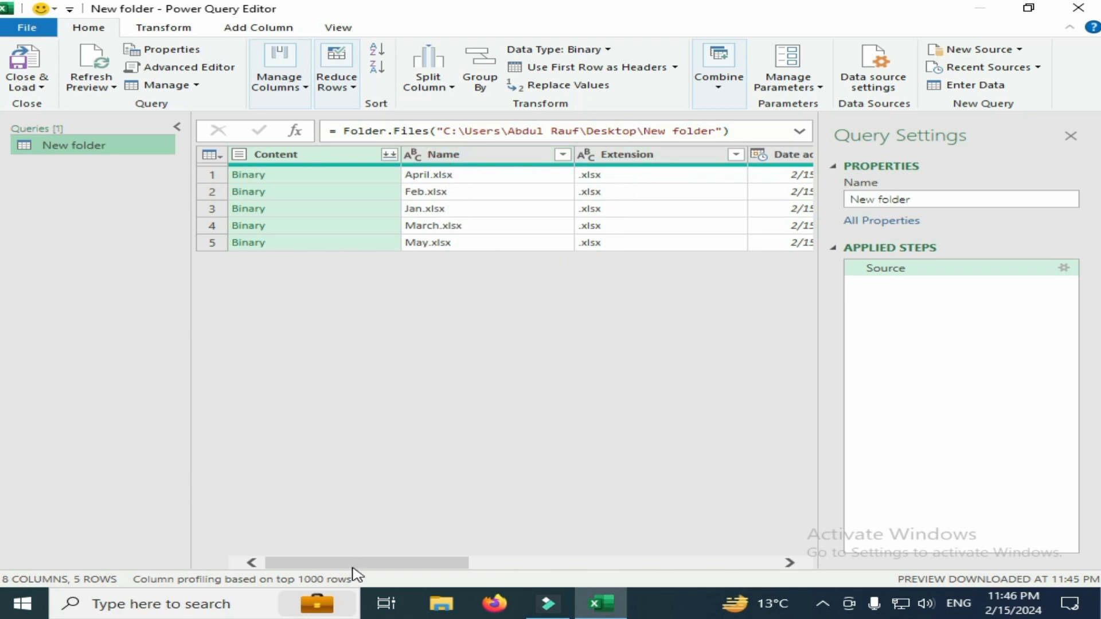
Keep only the Content and Name columns of the New folder query and remove all other columns
mouse_move(351, 564)
mouse_down()
mouse_move(579, 575)
mouse_move(361, 571)
mouse_up()
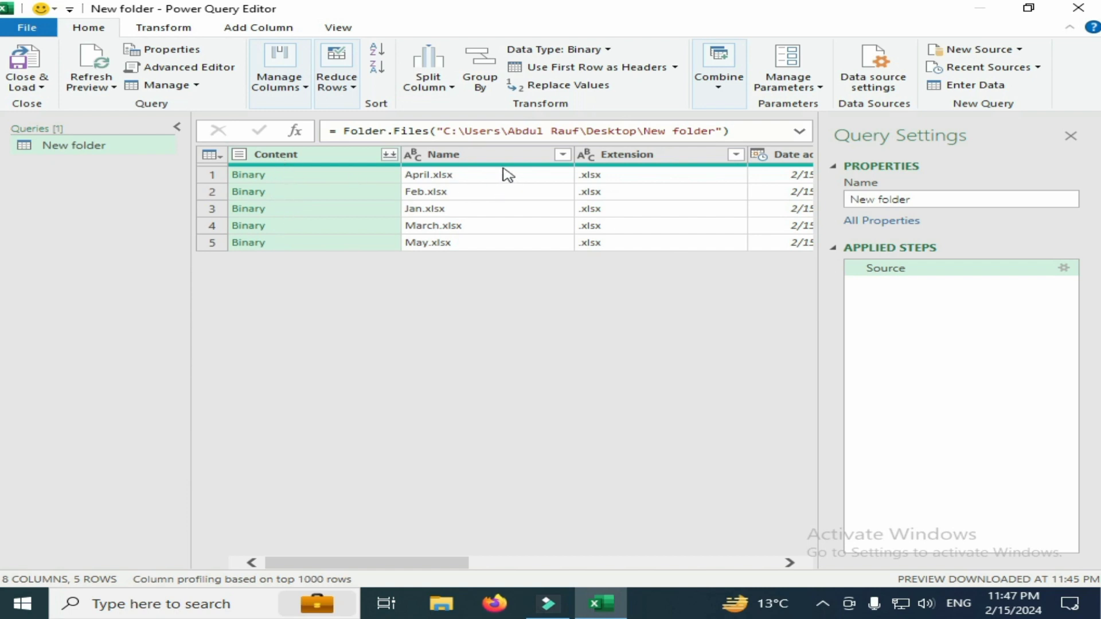
click(300, 157)
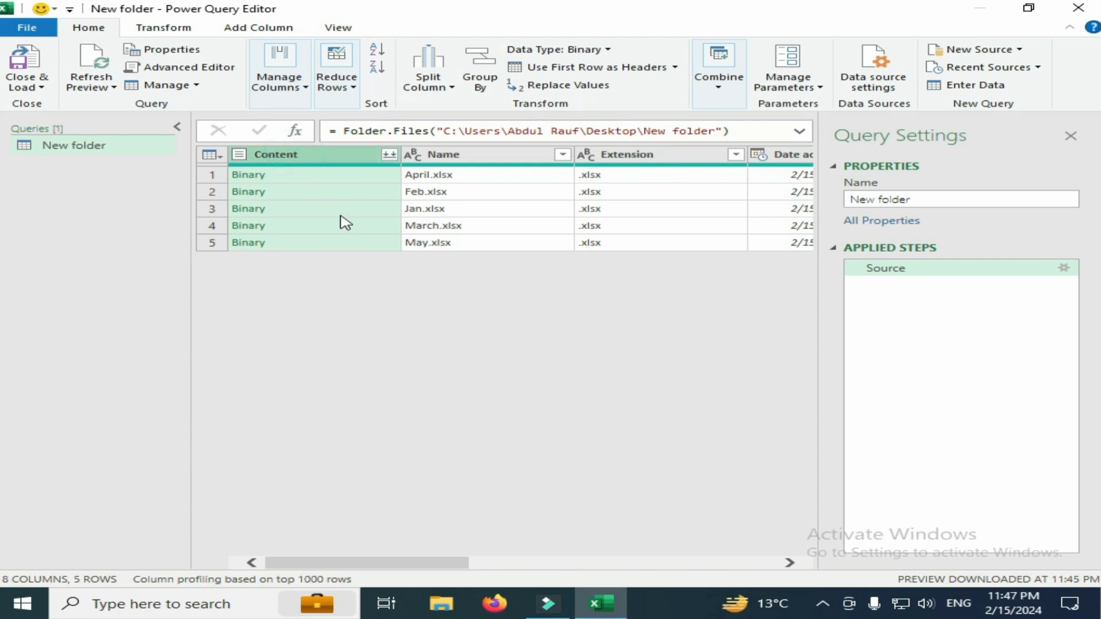
ctrl+click(486, 156)
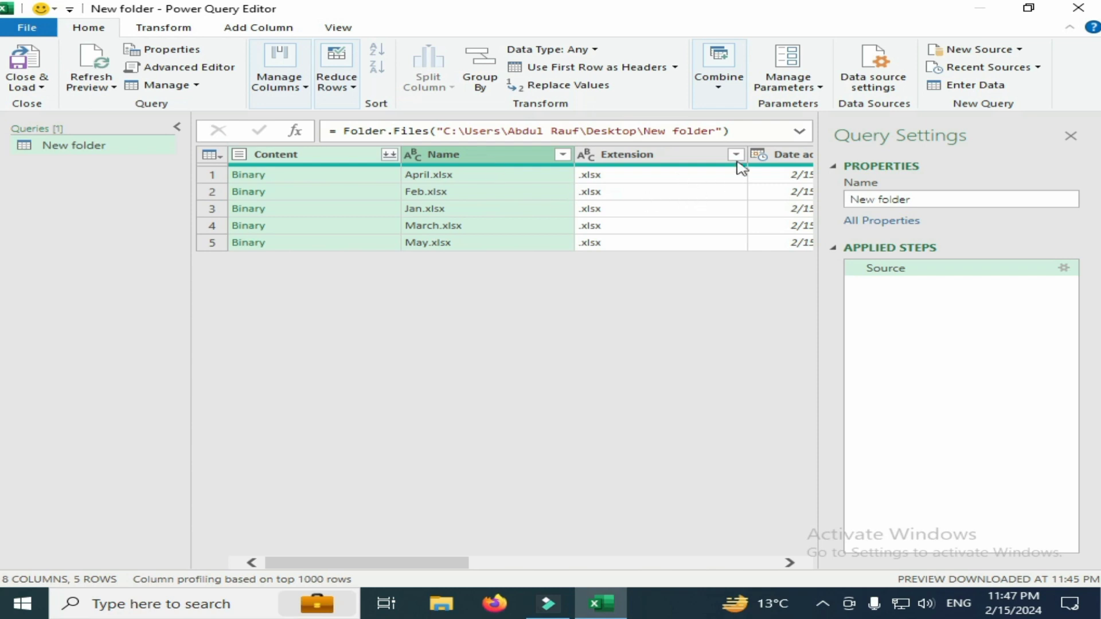
right_click(453, 161)
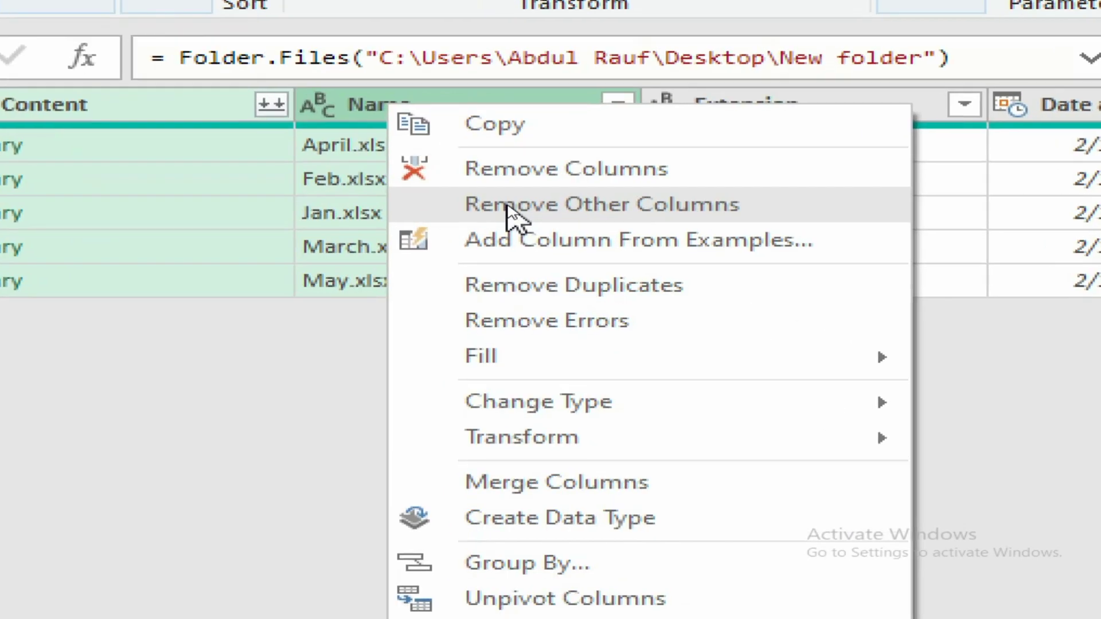
click(507, 207)
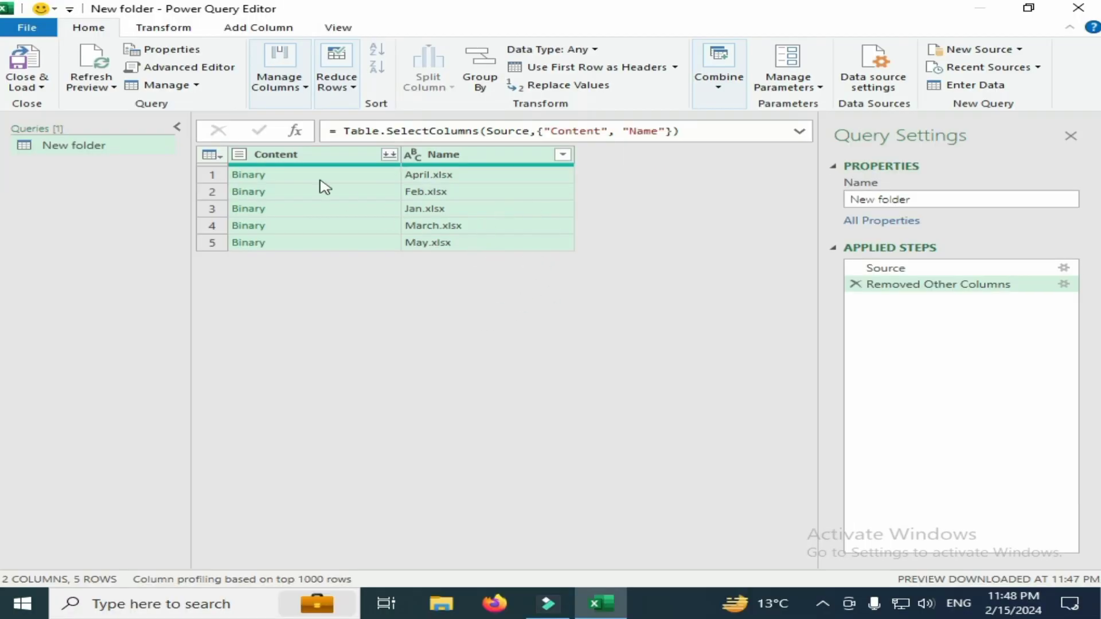
Start a custom column for the query and name it "combine data"
click(270, 33)
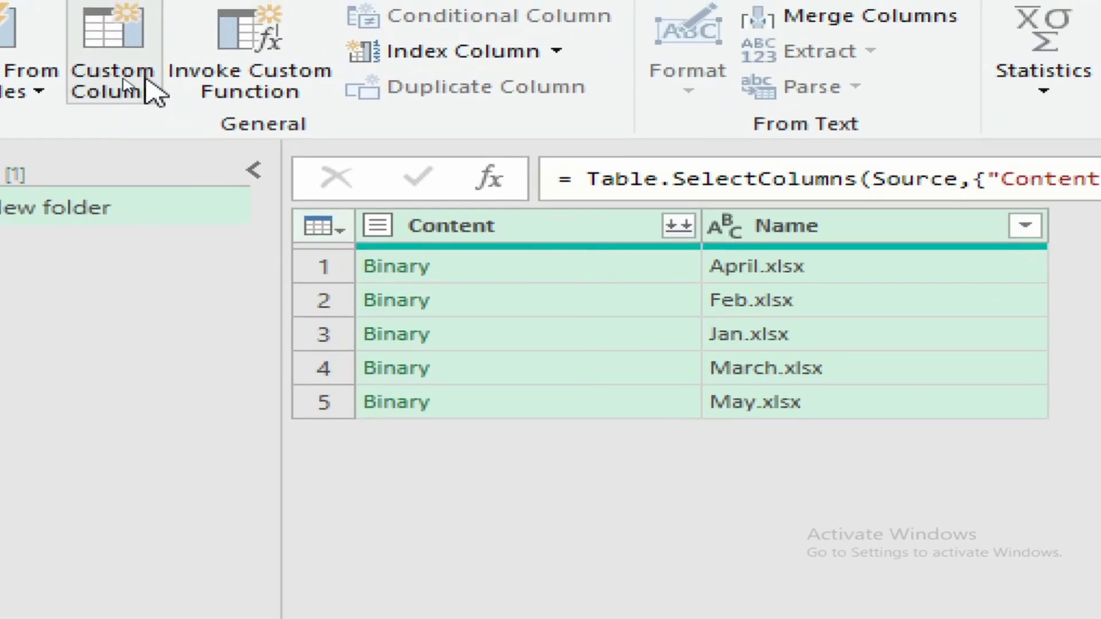
click(112, 79)
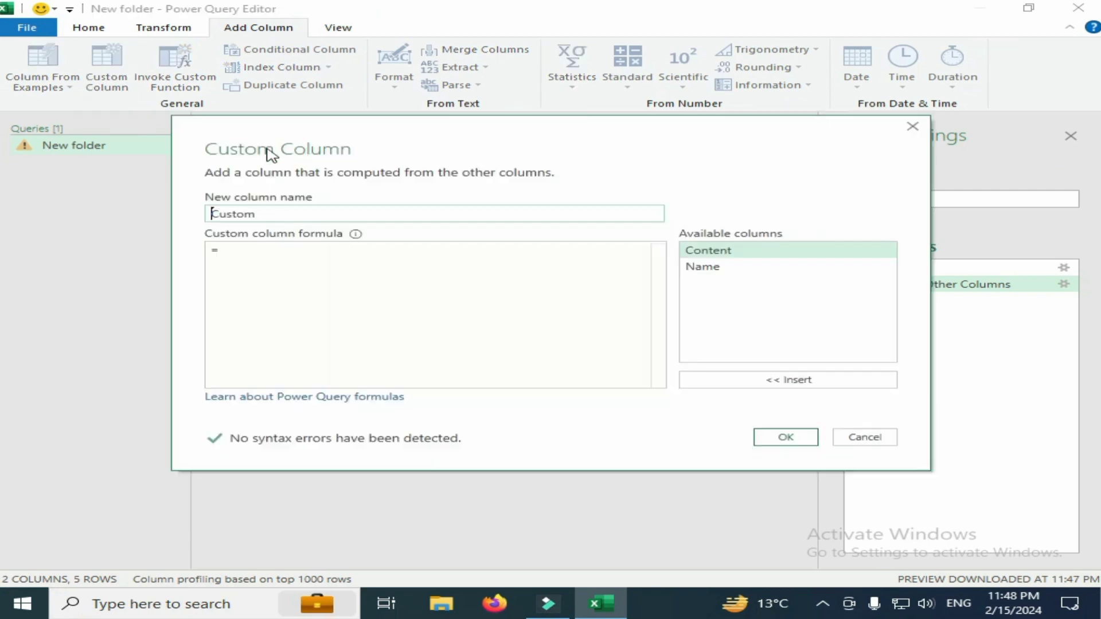
double_click(218, 213)
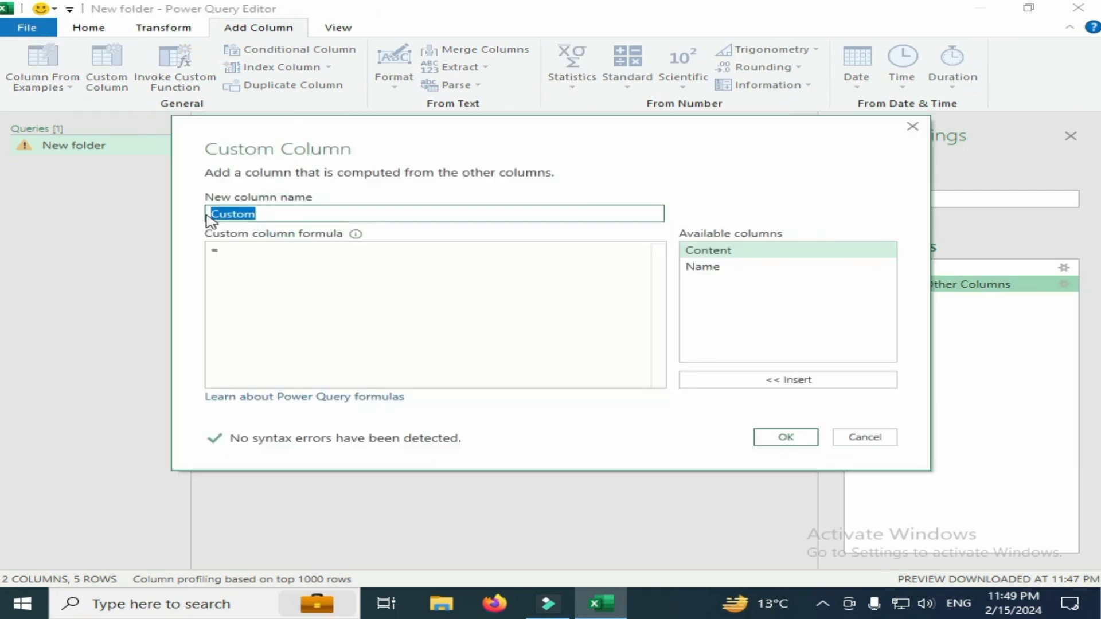
text(combine data)
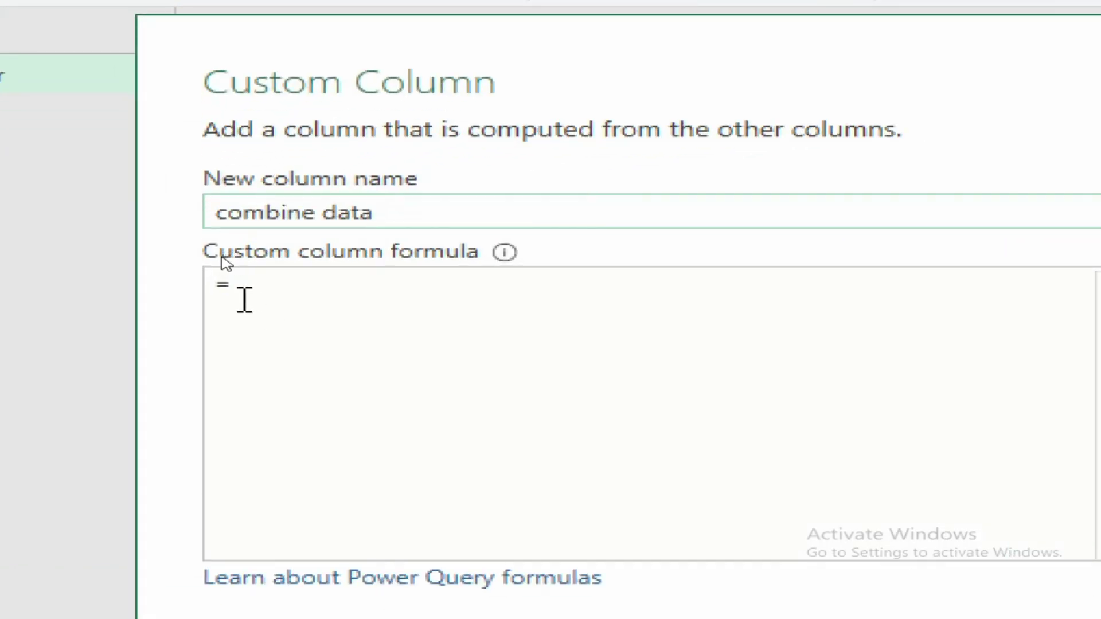
Enter the formula Excel.Workbook([Content]) for the combine data custom column and create the column
click(242, 290)
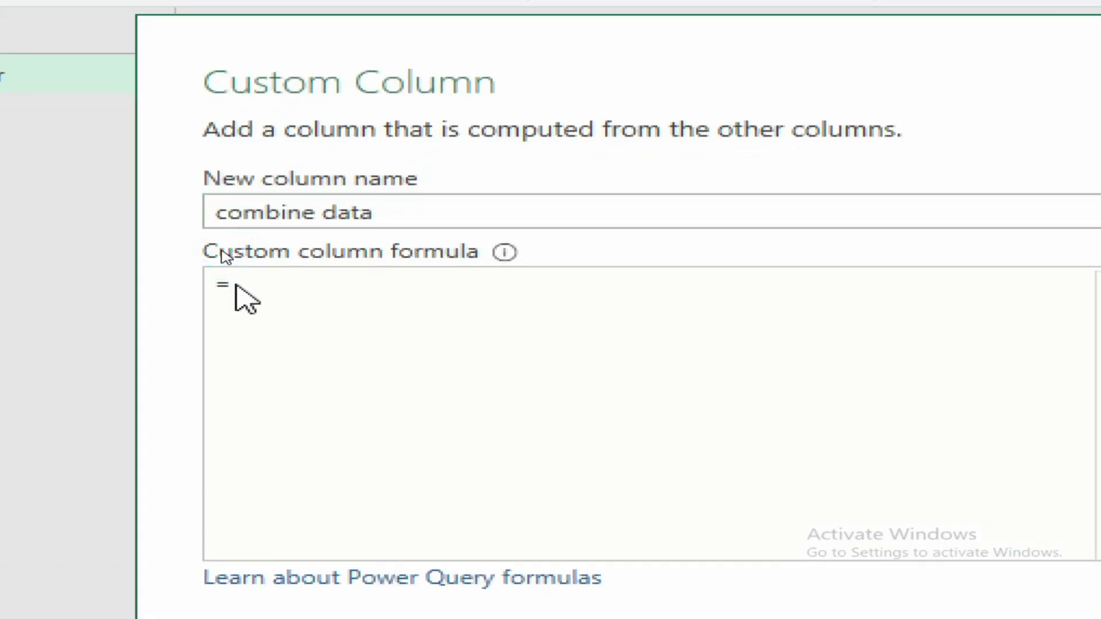
text(exc)
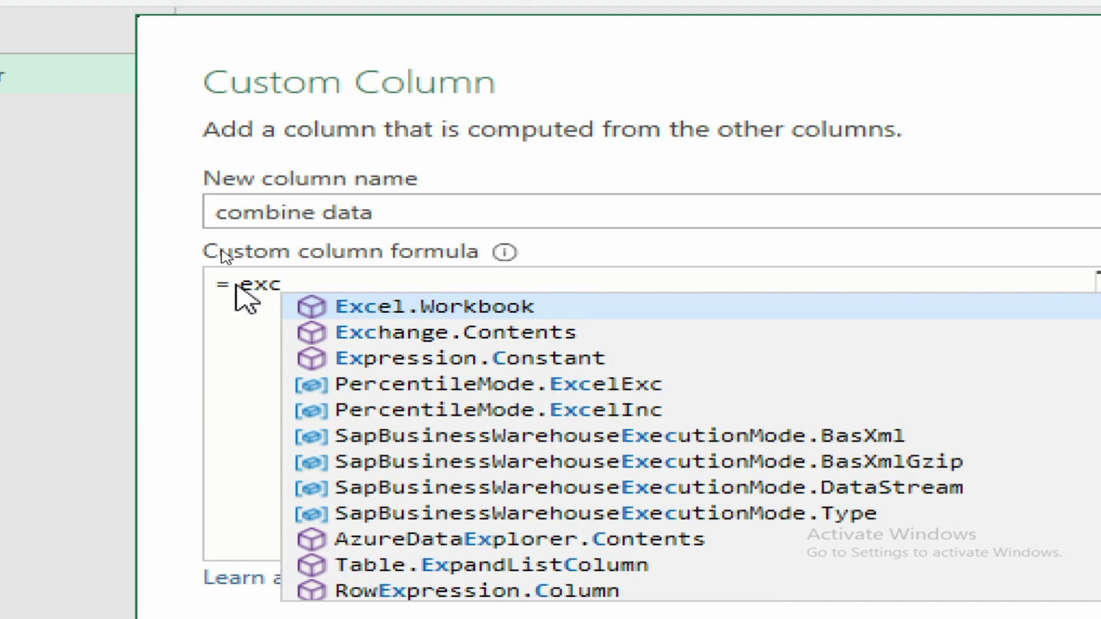
key(Tab)
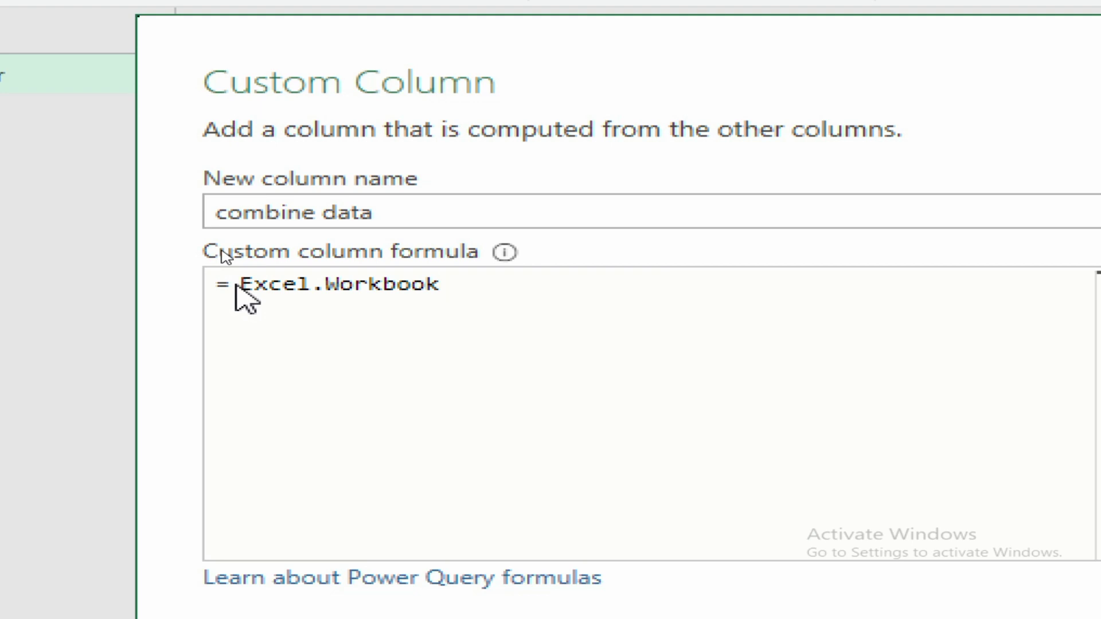
text(()
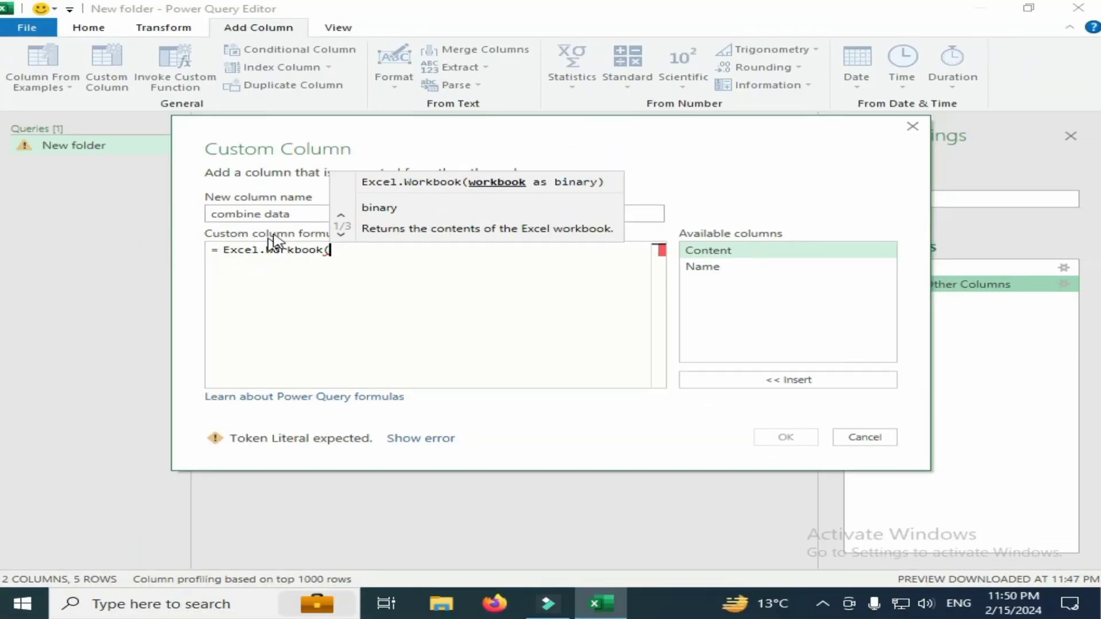
double_click(706, 250)
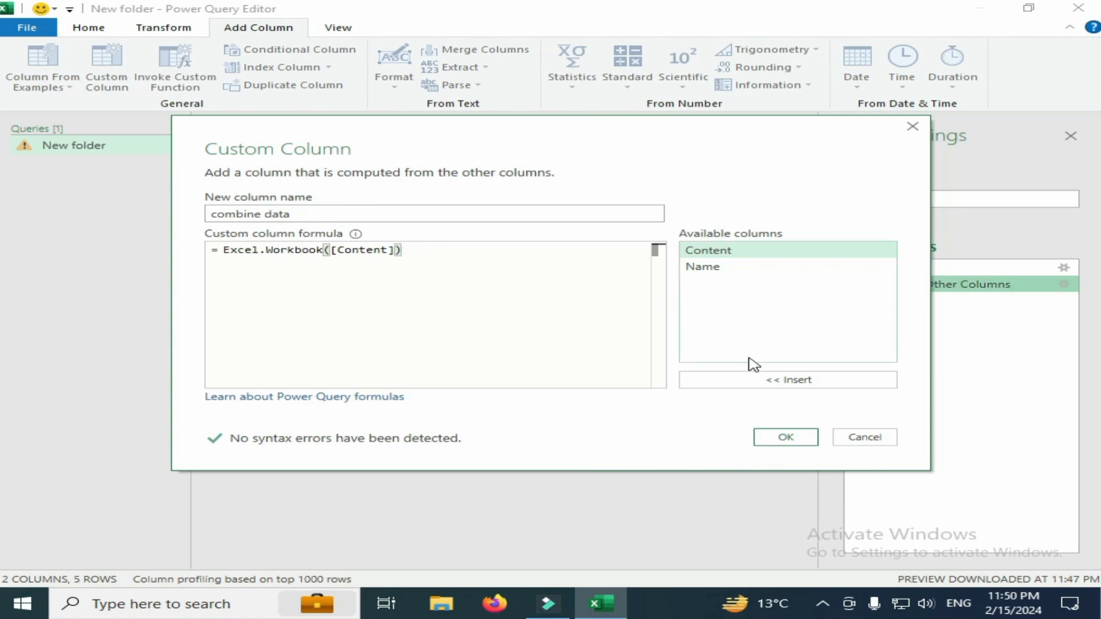
click(774, 440)
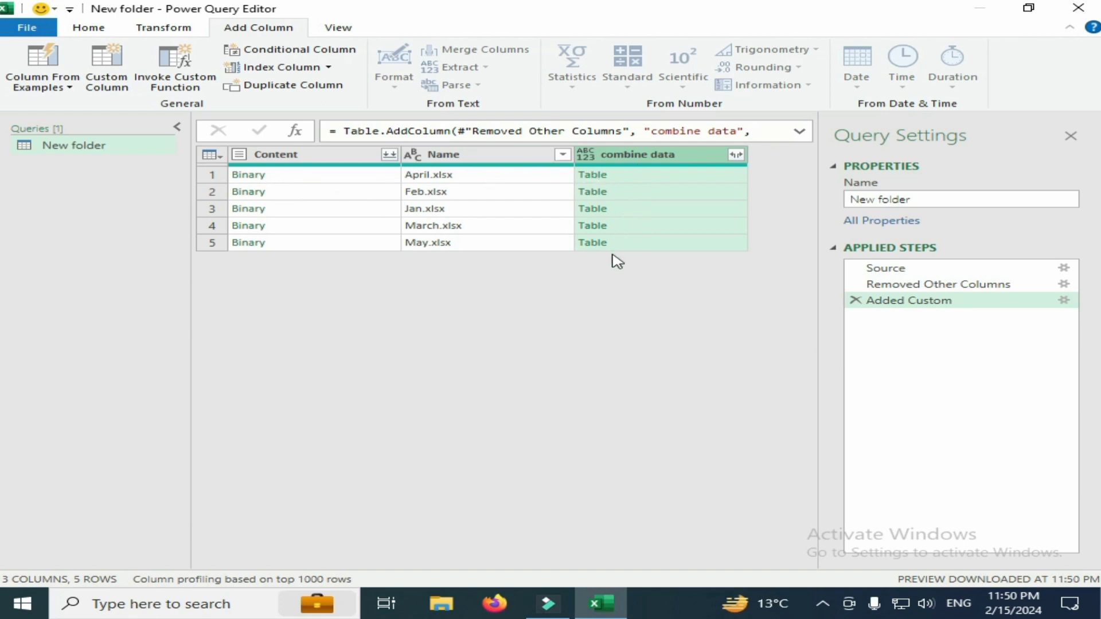
Remove the Content column and expand combine data into all its columns, keeping the original column name as prefix
right_click(269, 159)
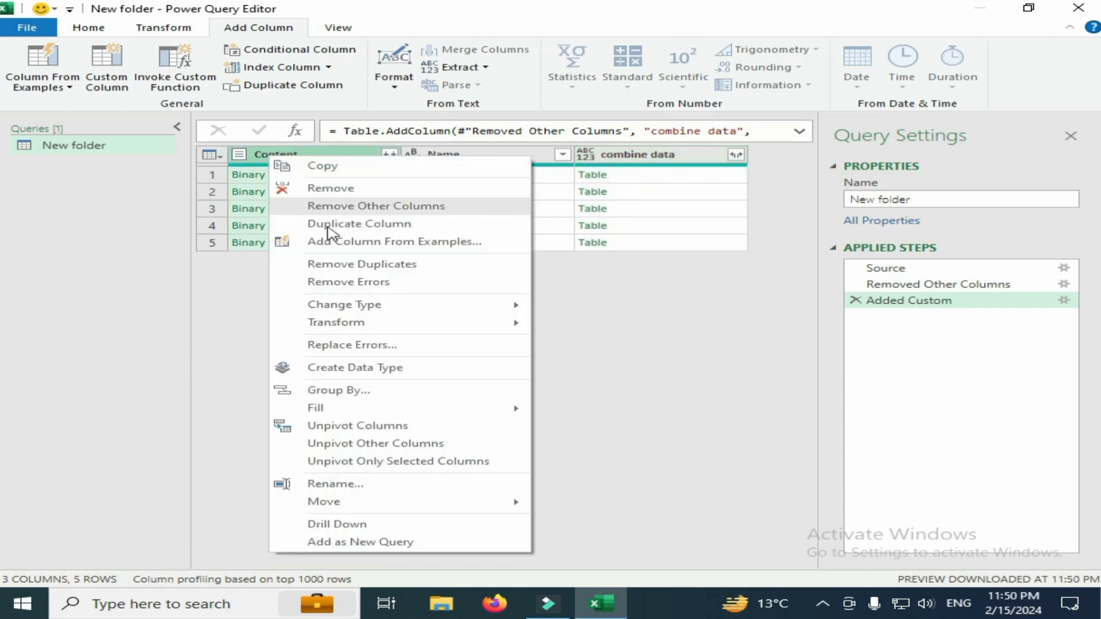
click(330, 188)
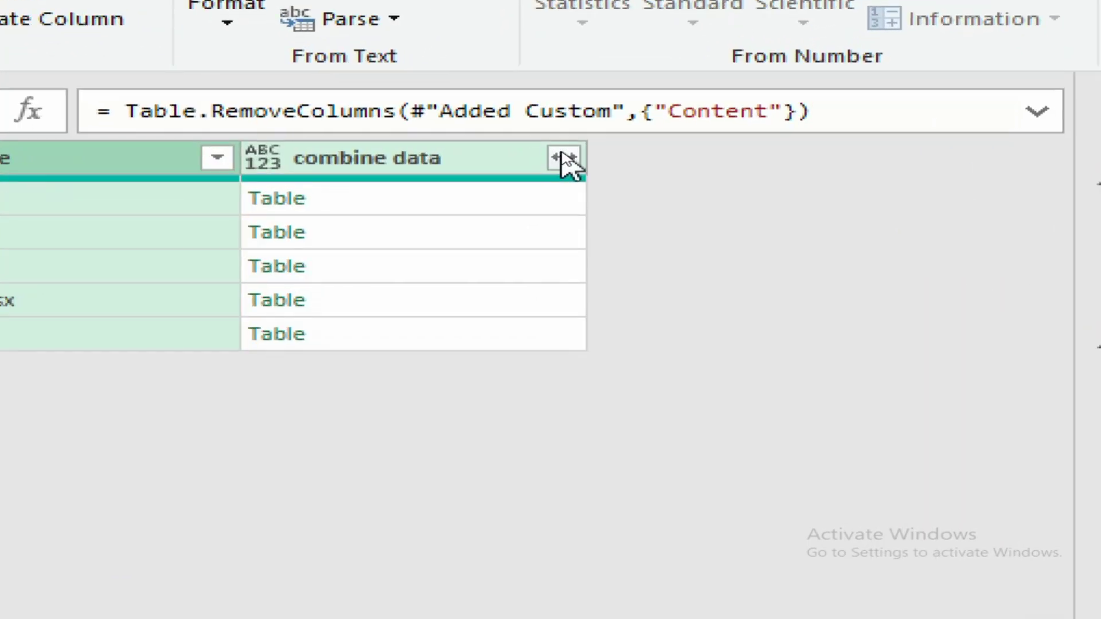
click(564, 155)
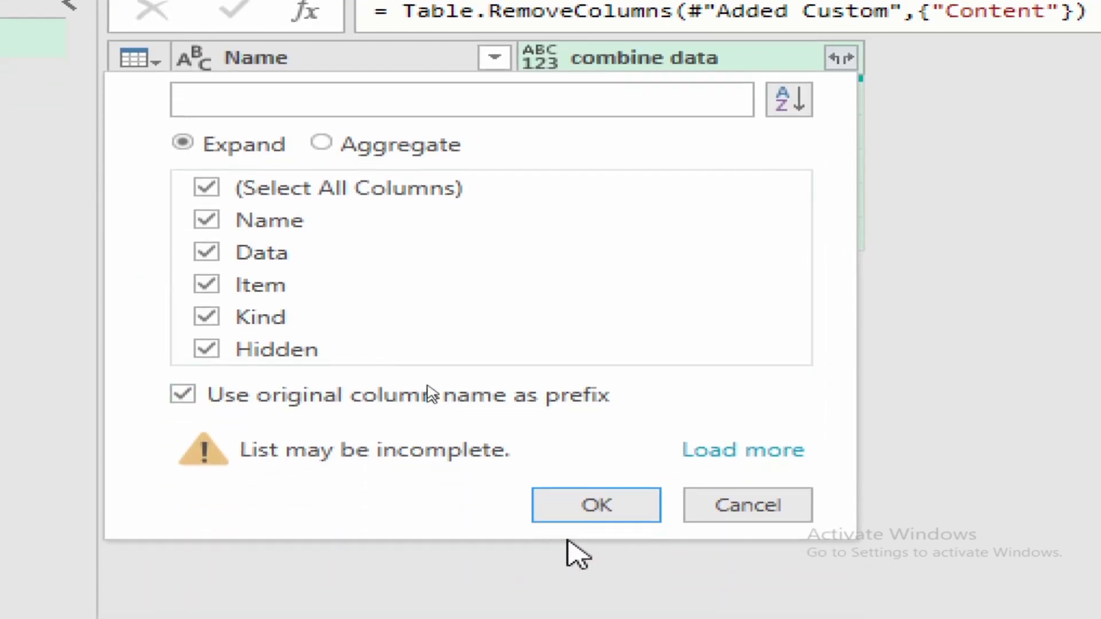
click(580, 512)
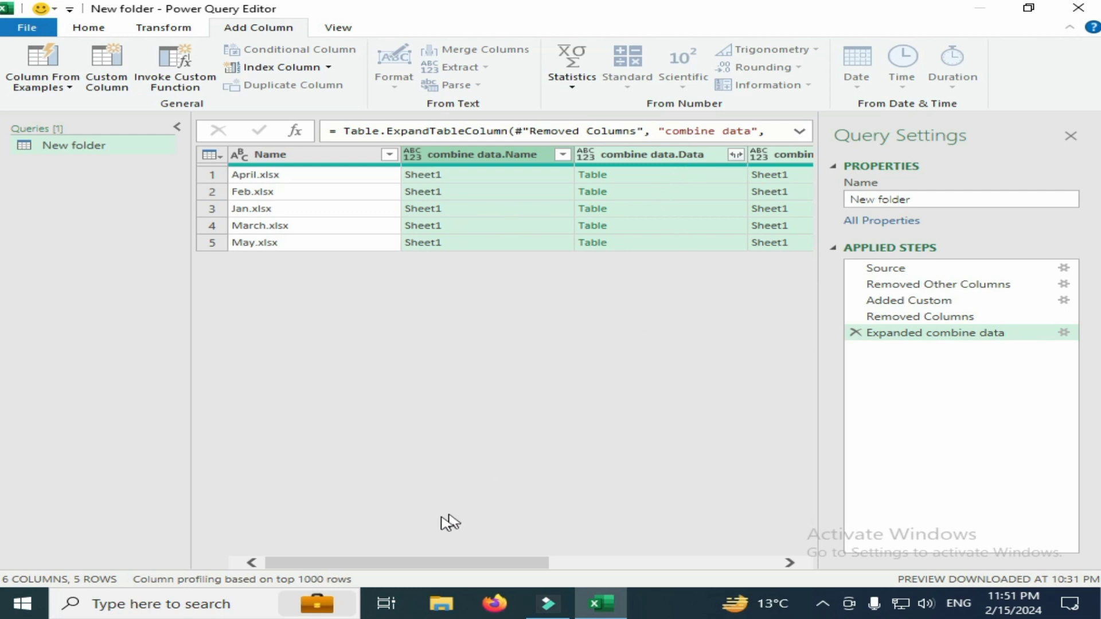
Keep only the Name and combine data.Data columns and remove all other columns from the query
drag(410, 566, 339, 545)
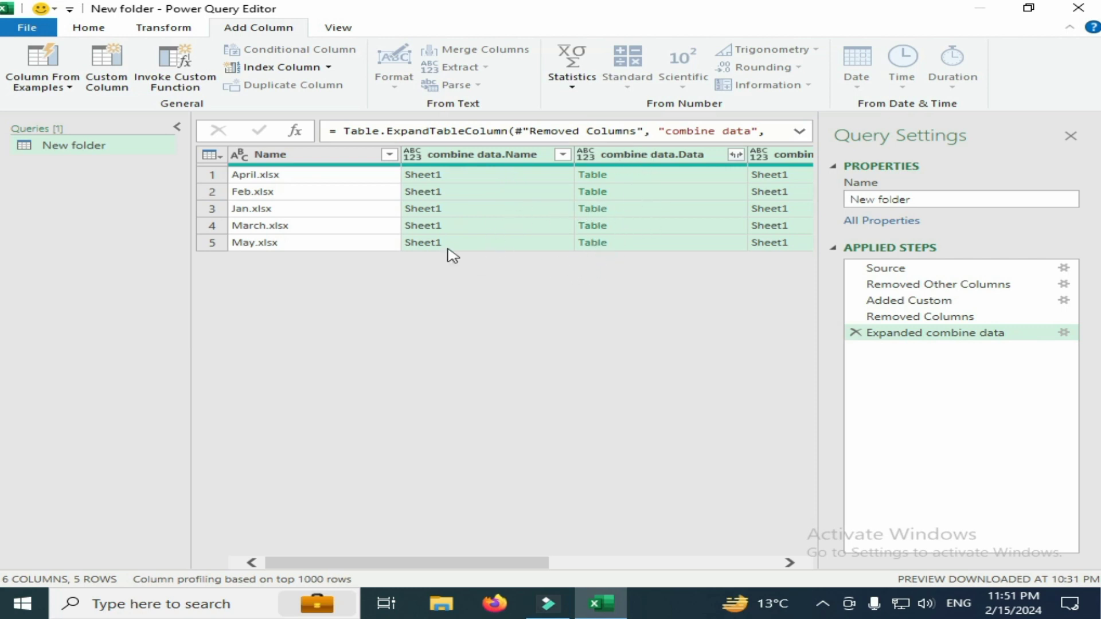
click(283, 158)
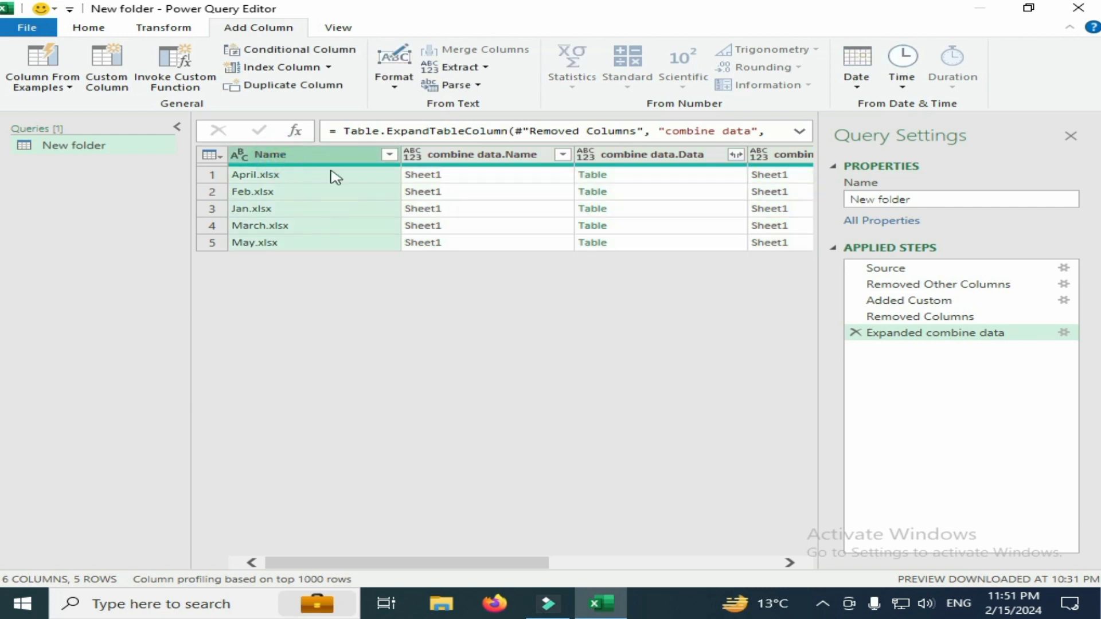
ctrl+click(615, 160)
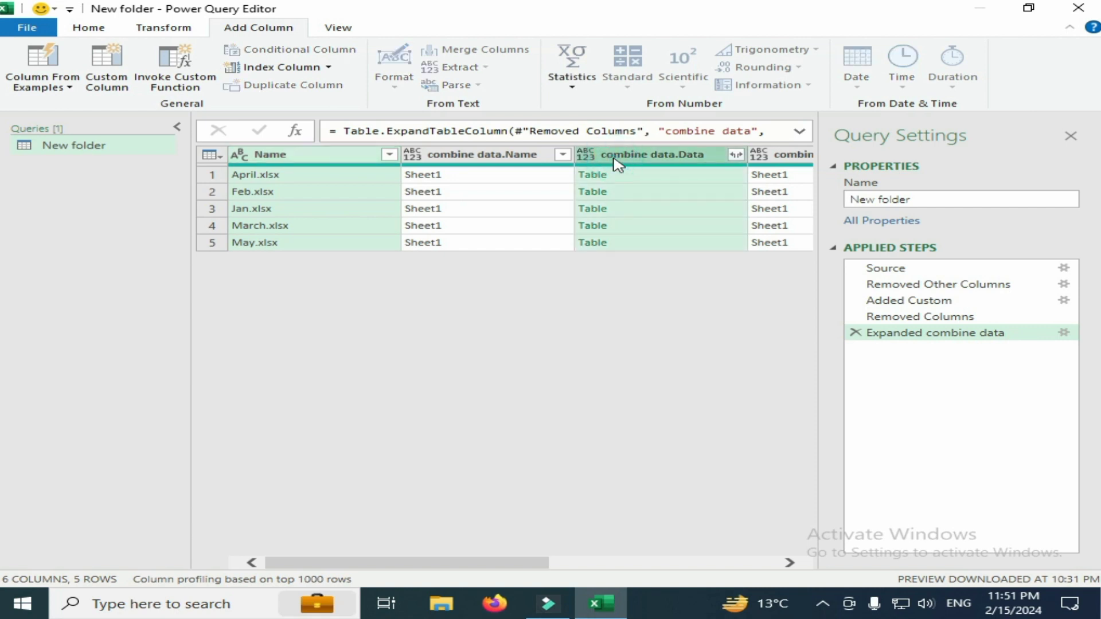
right_click(619, 161)
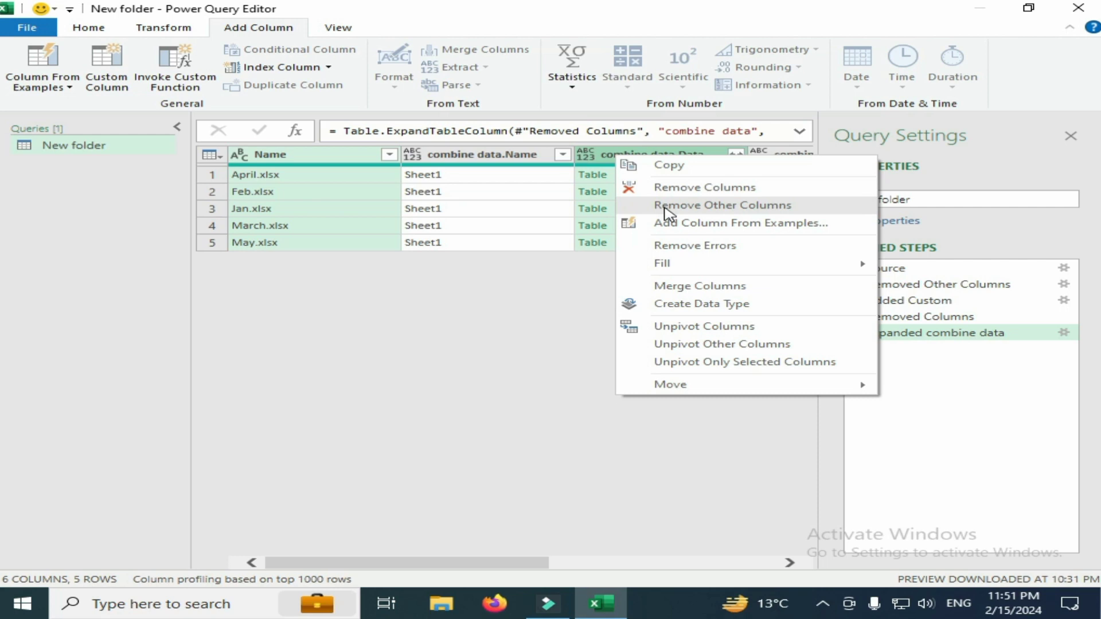
click(667, 213)
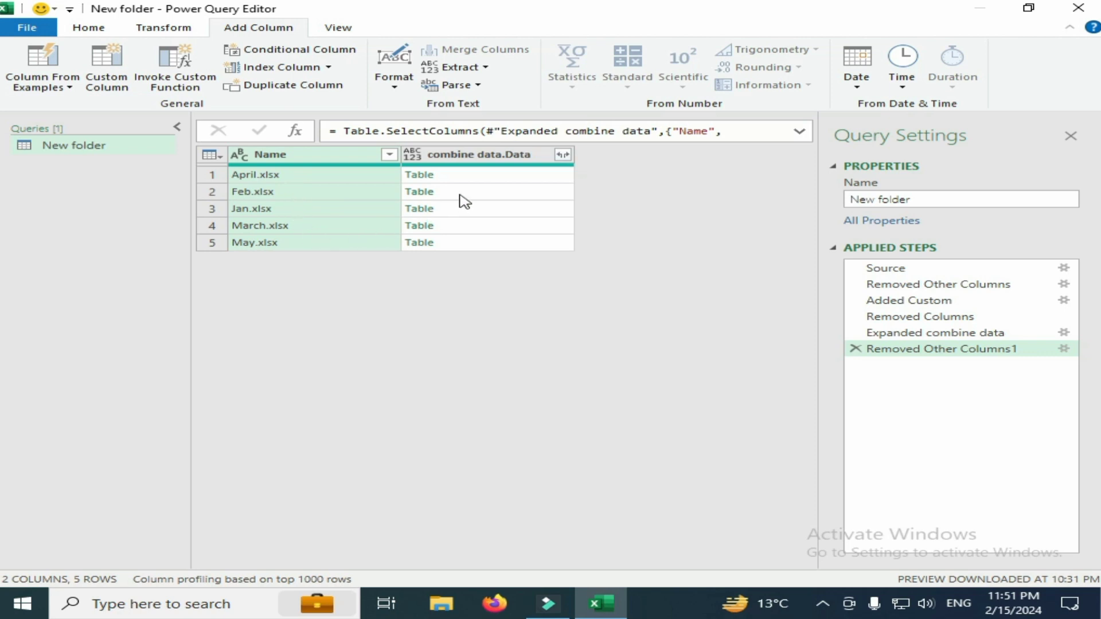
Expand the combine data.Data column into all its columns with the original name as prefix, and look through the resulting rows
click(563, 156)
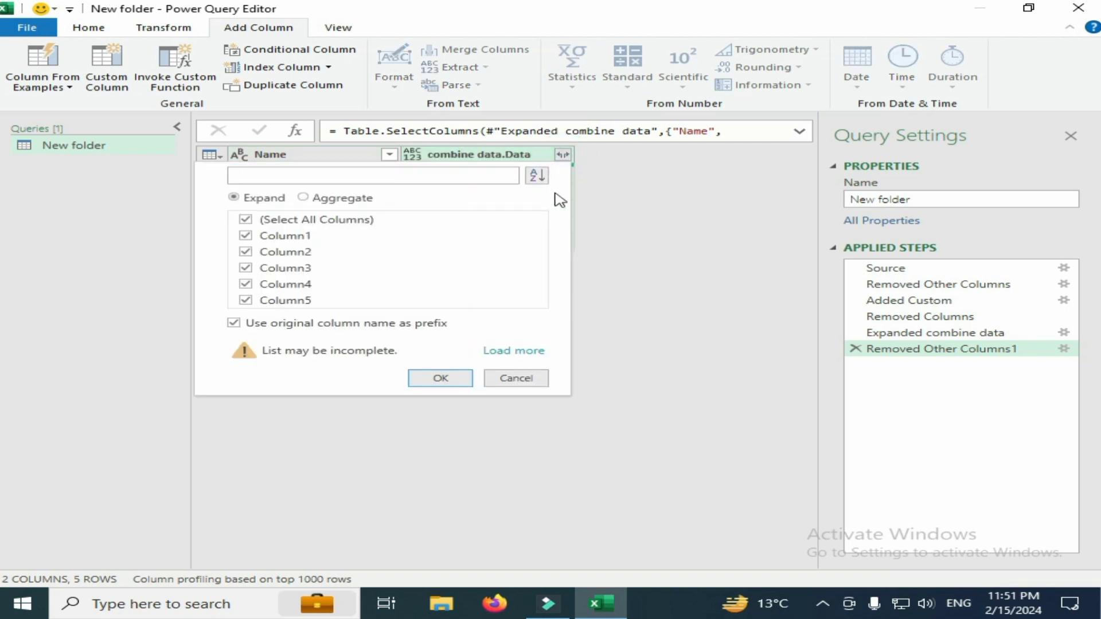
click(445, 377)
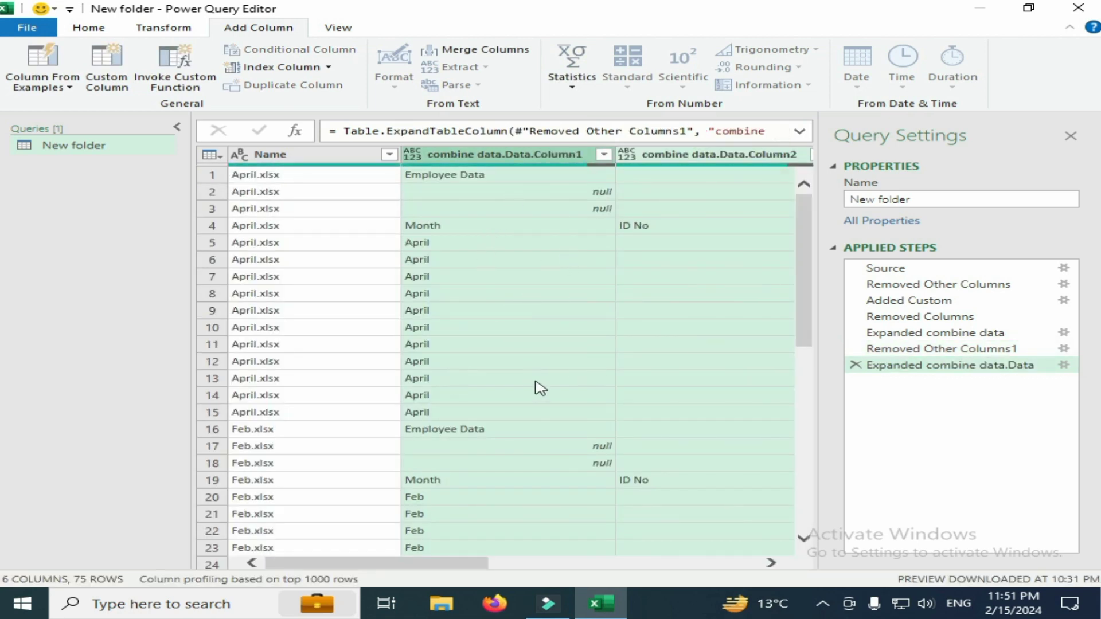
scroll(545, 442, down, 5)
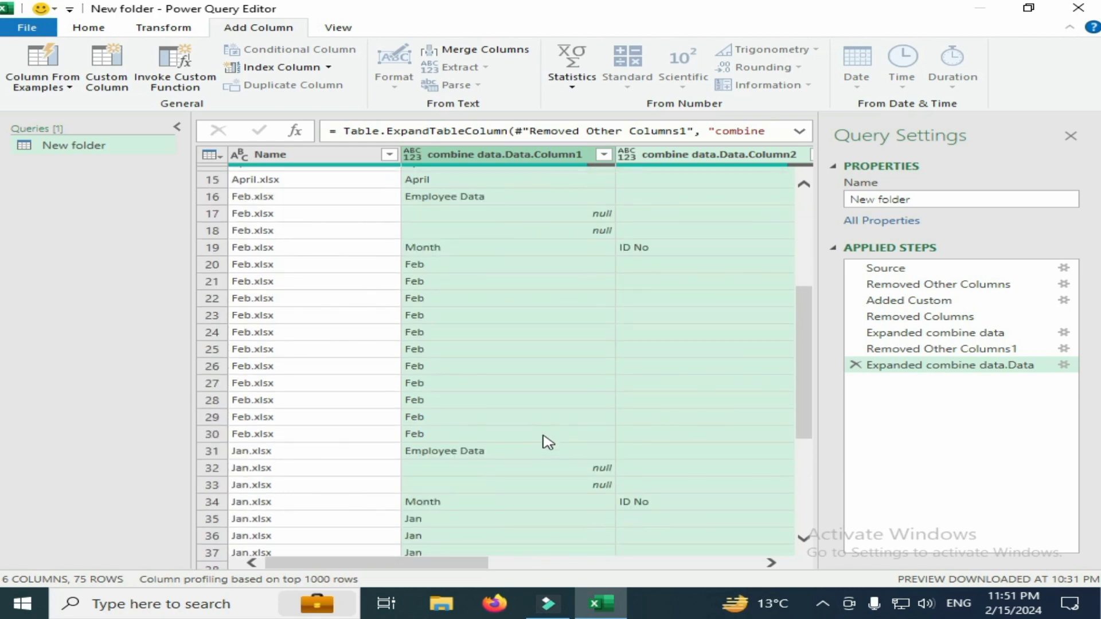
scroll(550, 456, down, 4)
scroll(549, 459, up, 4)
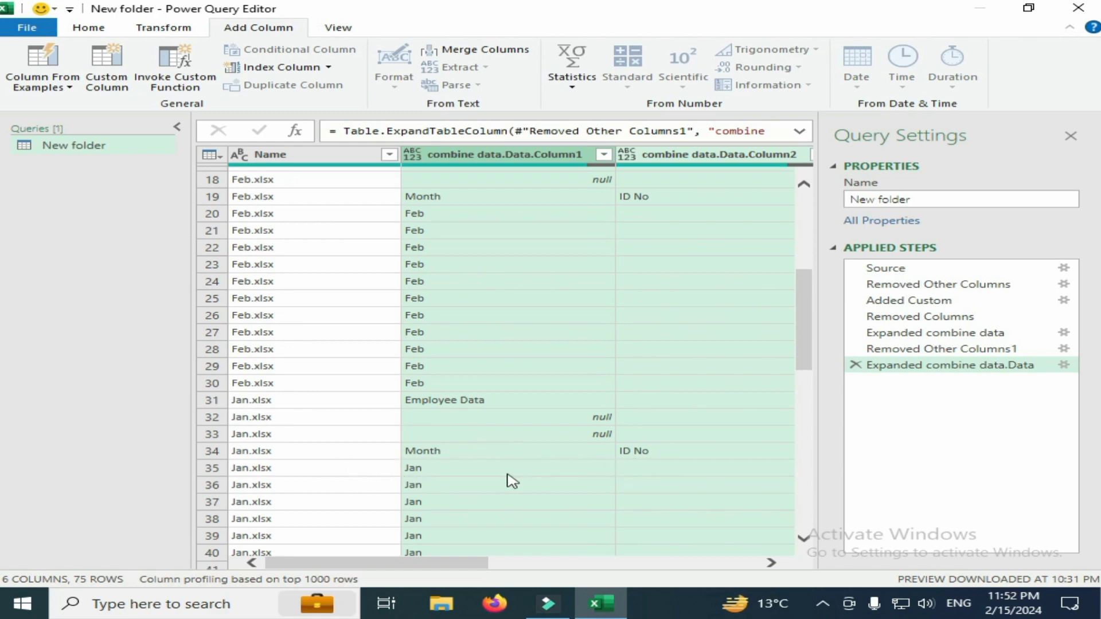
scroll(528, 417, up, 5)
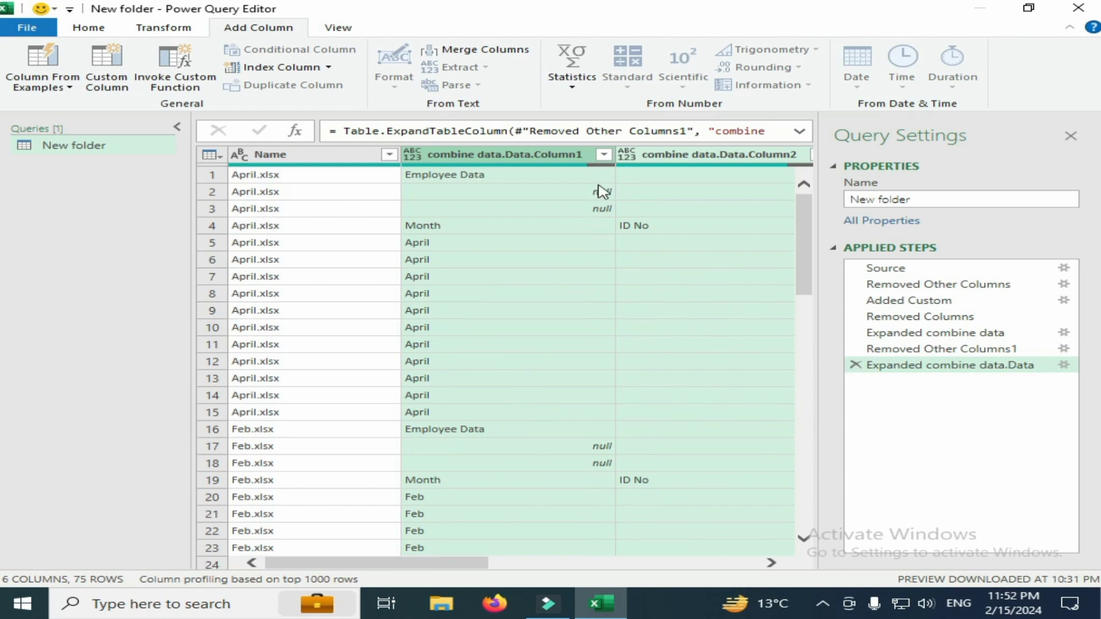
Filter combine data.Data.Column1 to exclude the null and Employee Data rows
click(603, 155)
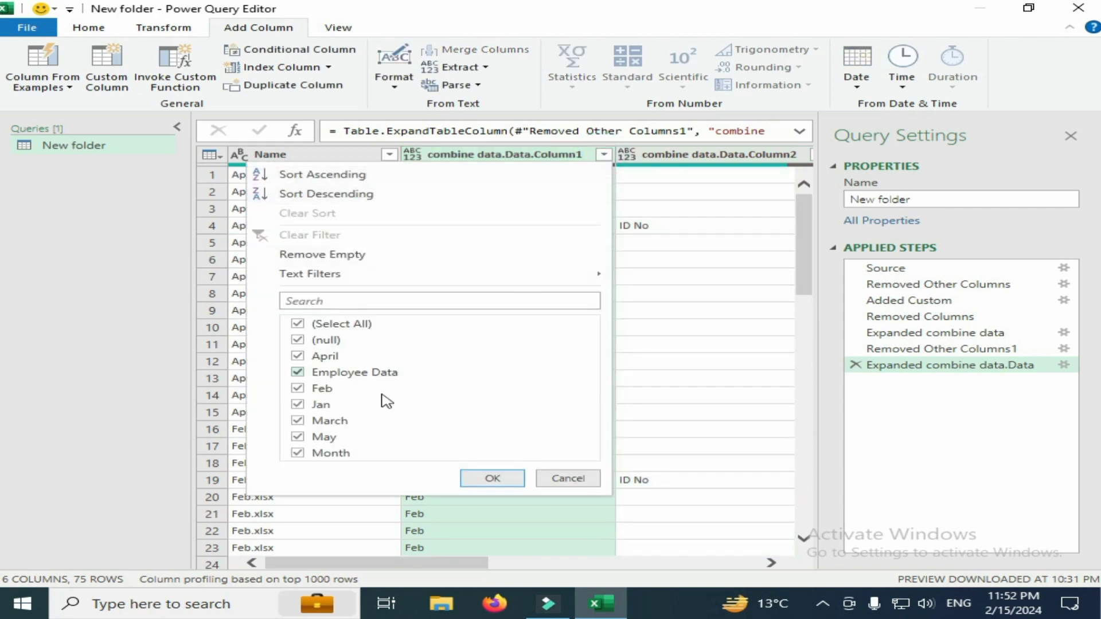
click(298, 341)
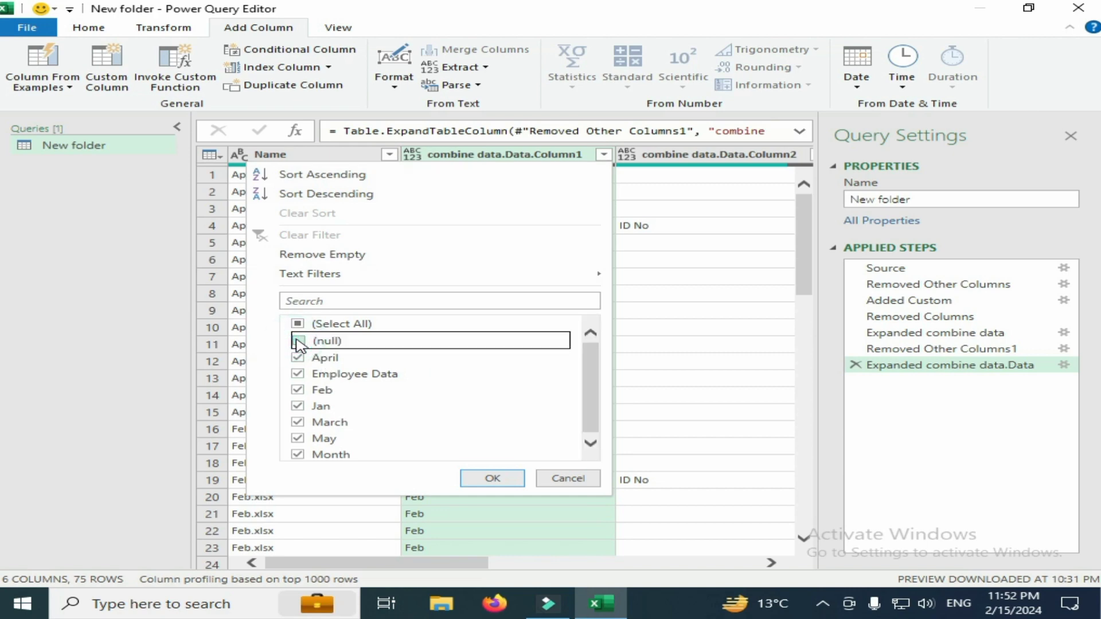
click(492, 479)
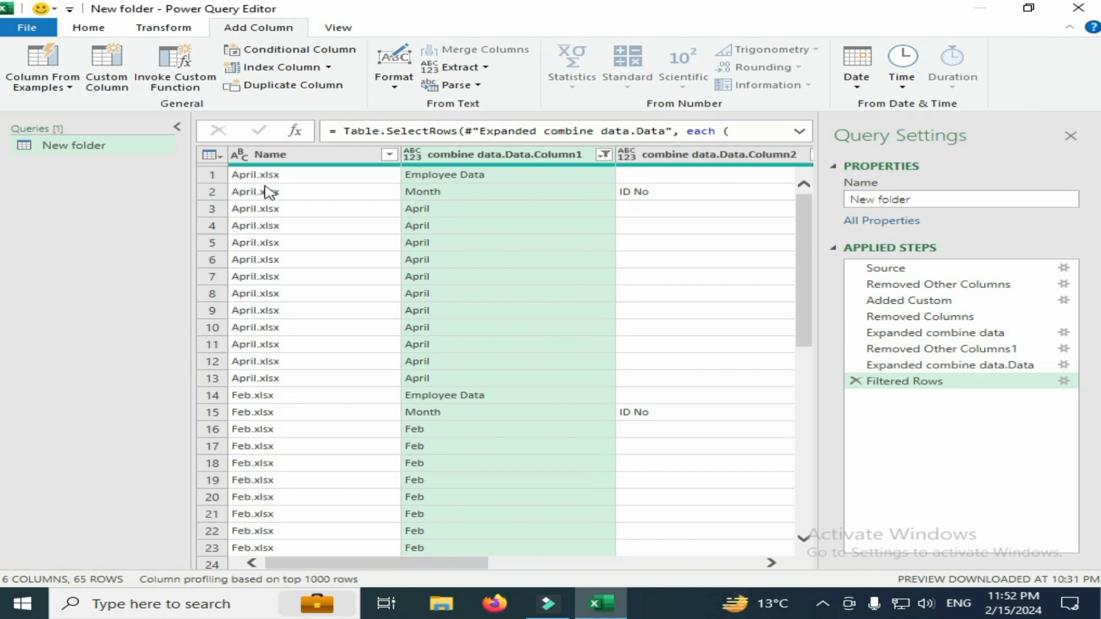
click(604, 155)
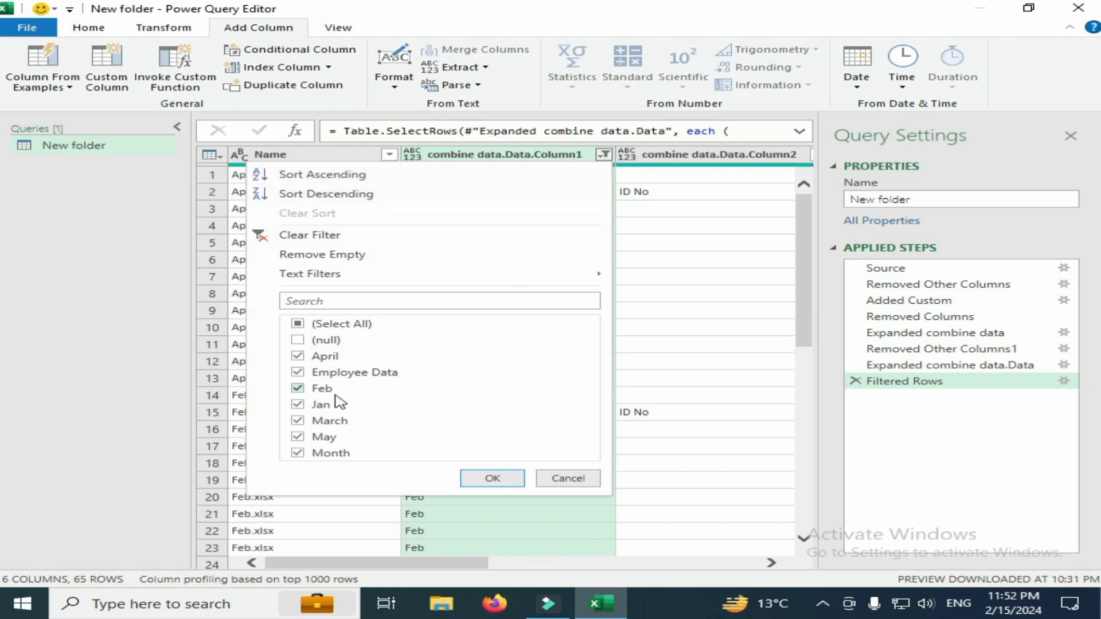
click(298, 373)
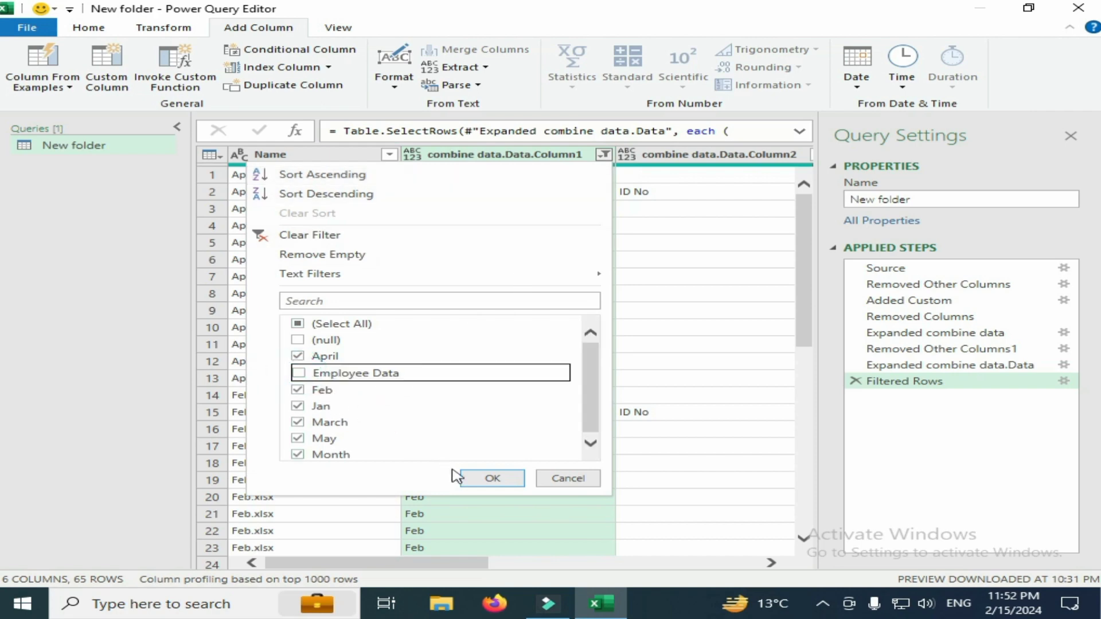
click(476, 480)
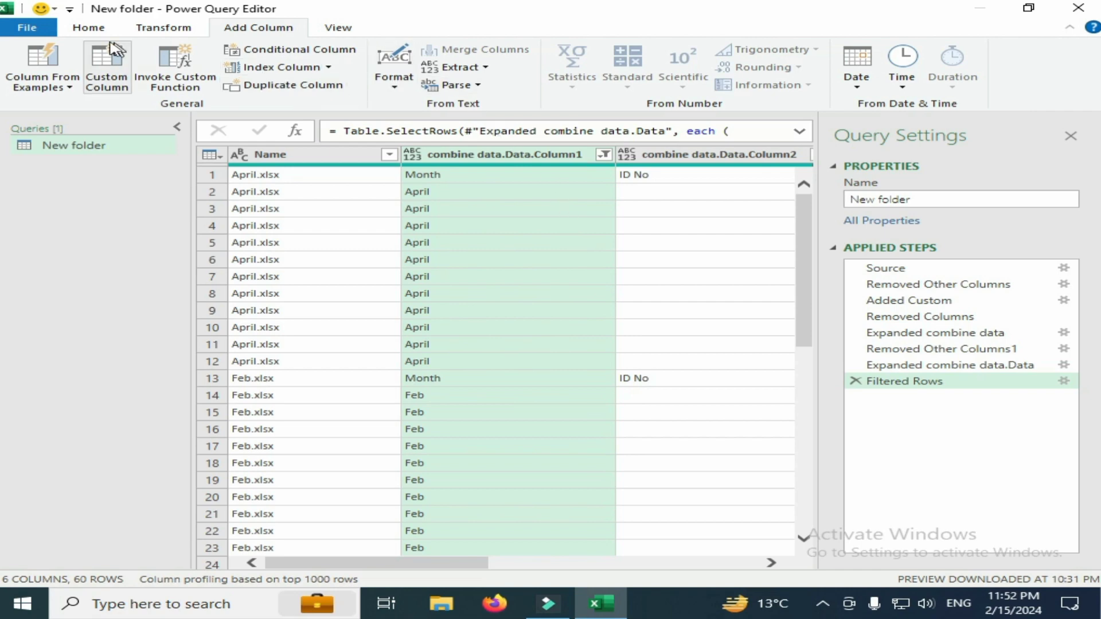
Promote the first row of the filtered query to column headers
click(88, 27)
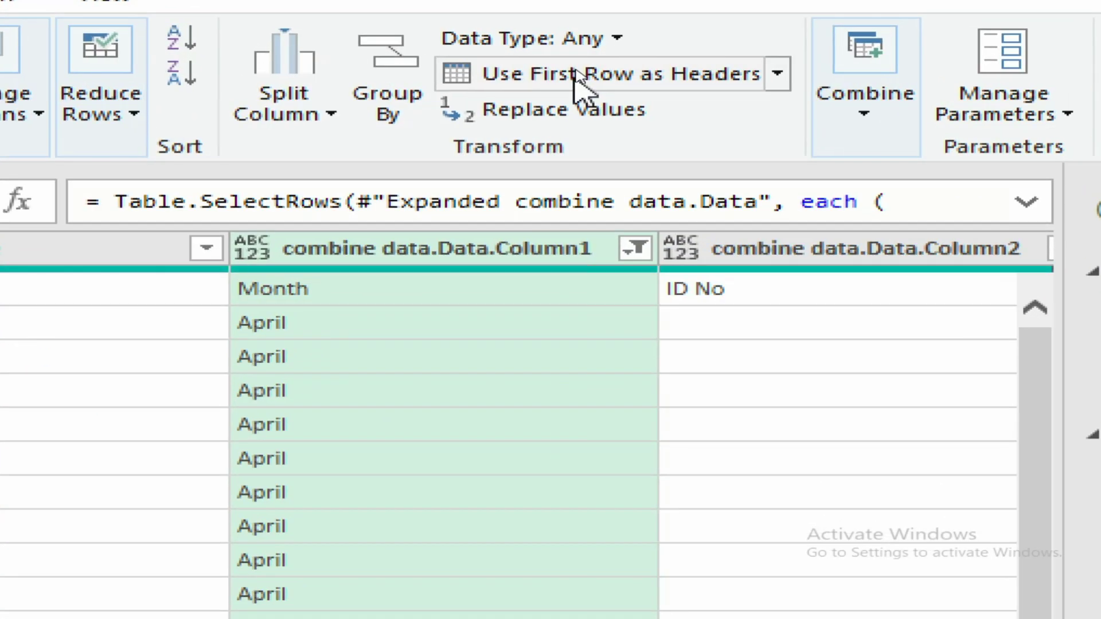
click(777, 73)
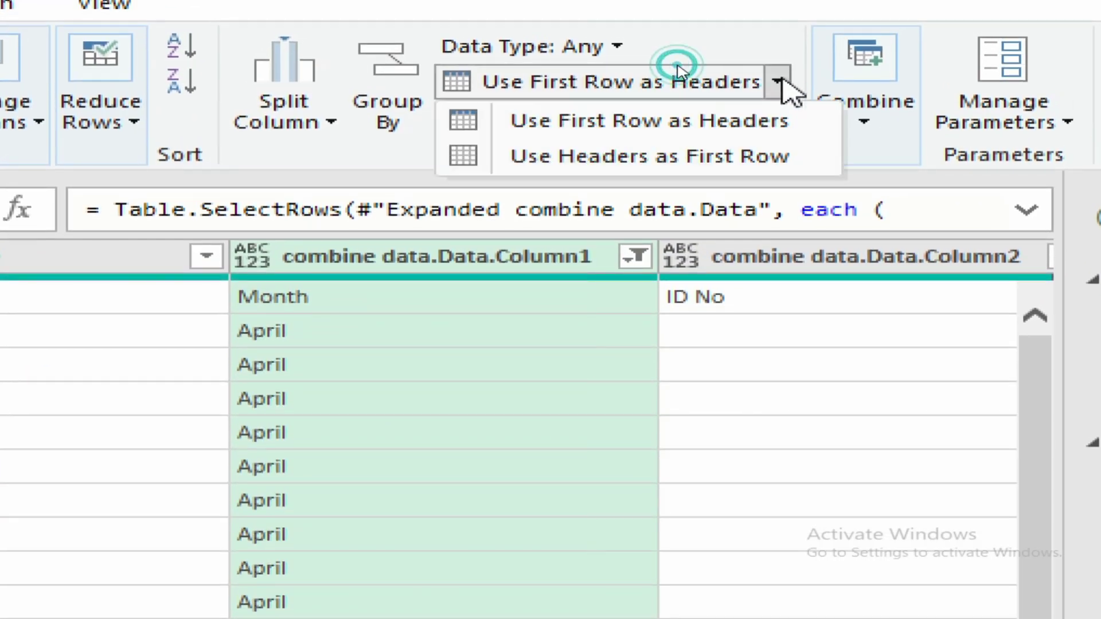
click(684, 127)
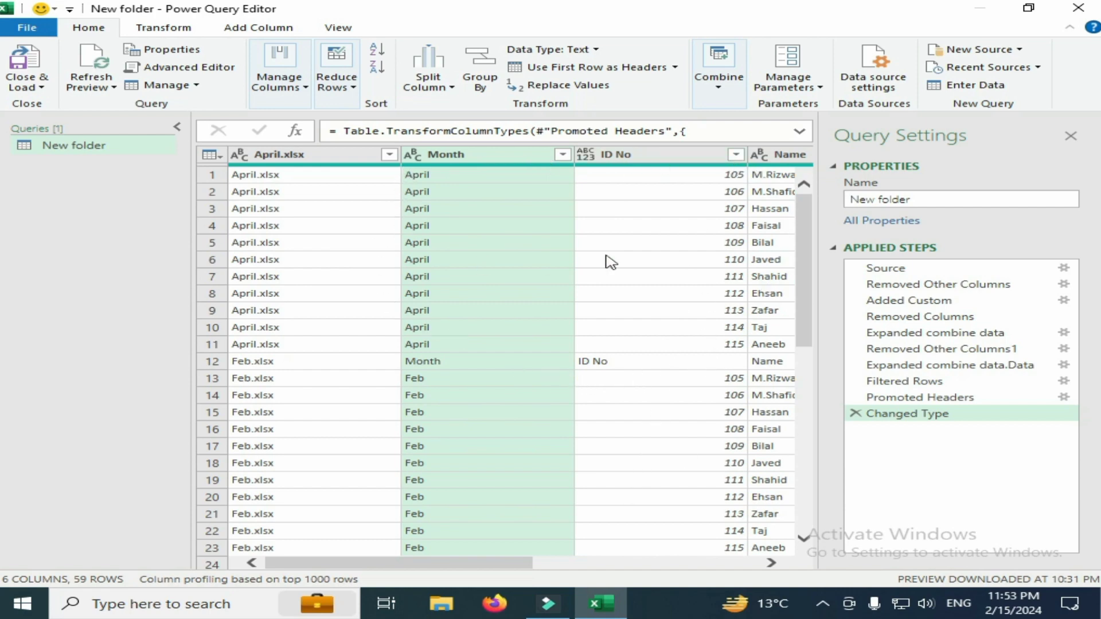
drag(490, 568, 336, 475)
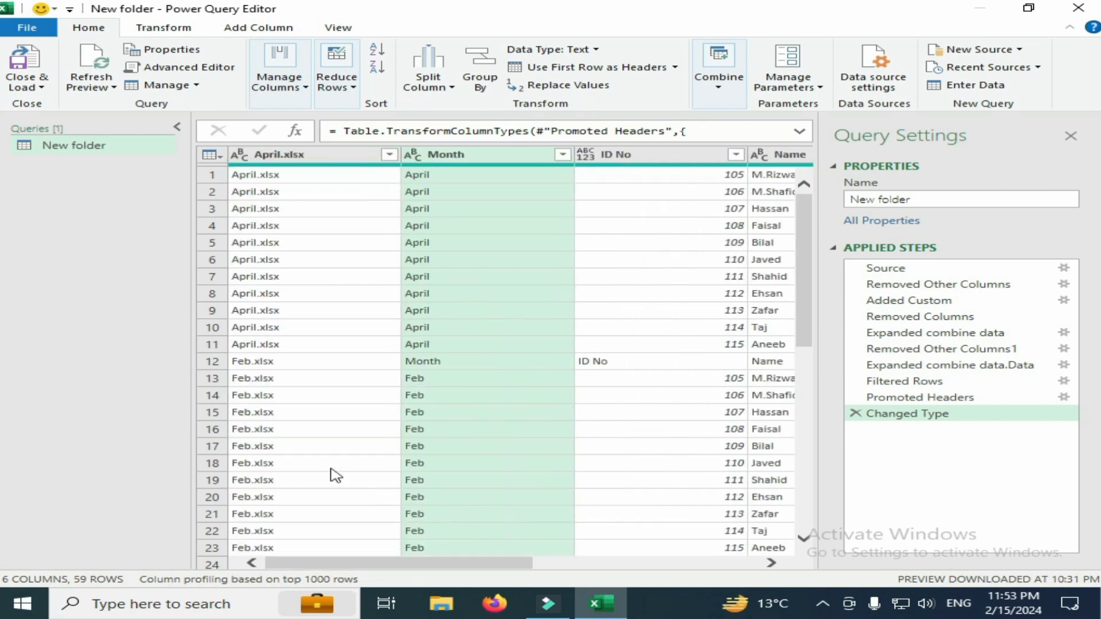
Close the query and load it as a table on a new worksheet, then look through the combined monthly rows
click(41, 90)
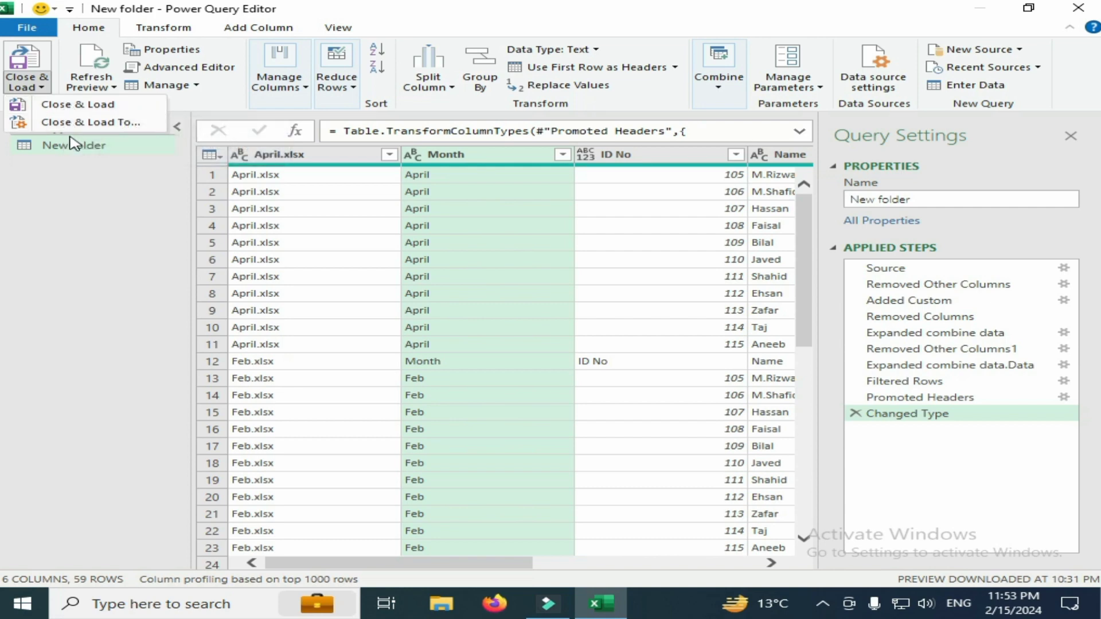
click(100, 129)
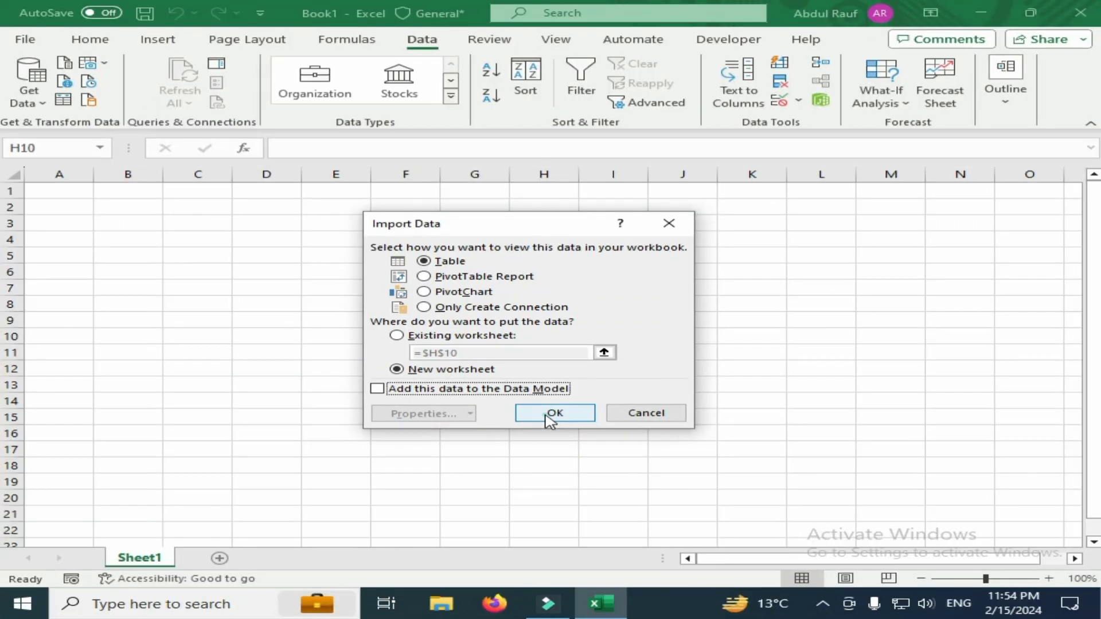
click(552, 414)
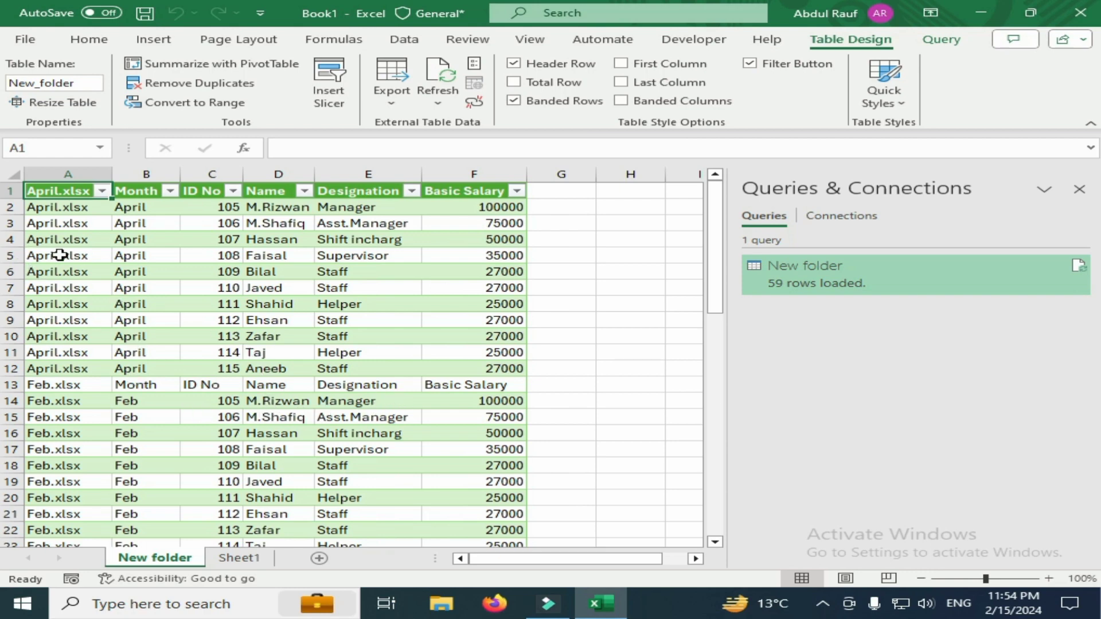
scroll(72, 402, down, 2)
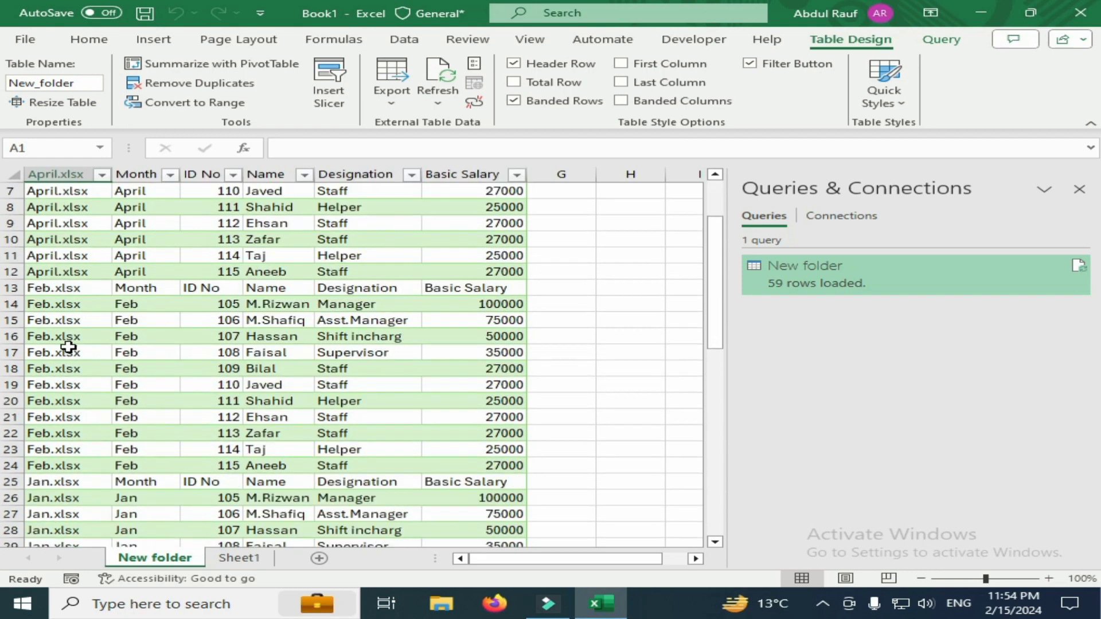
scroll(68, 409, down, 2)
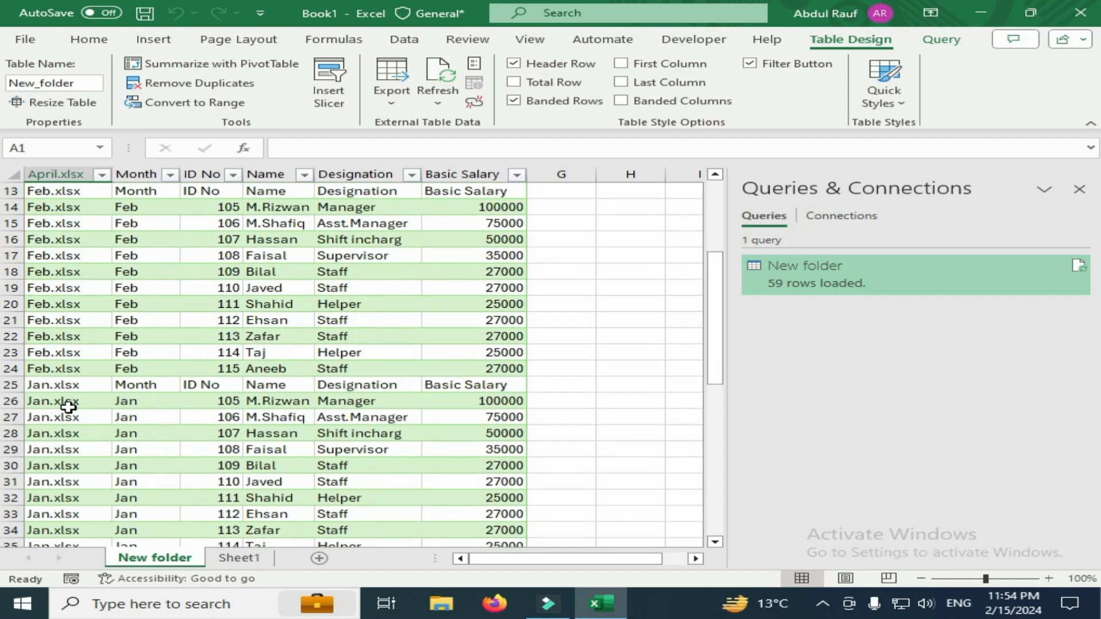
Look through the loaded table from April to May, checking for header rows repeated between the monthly data
key(ctrl+4)
scroll(62, 453, down, 2)
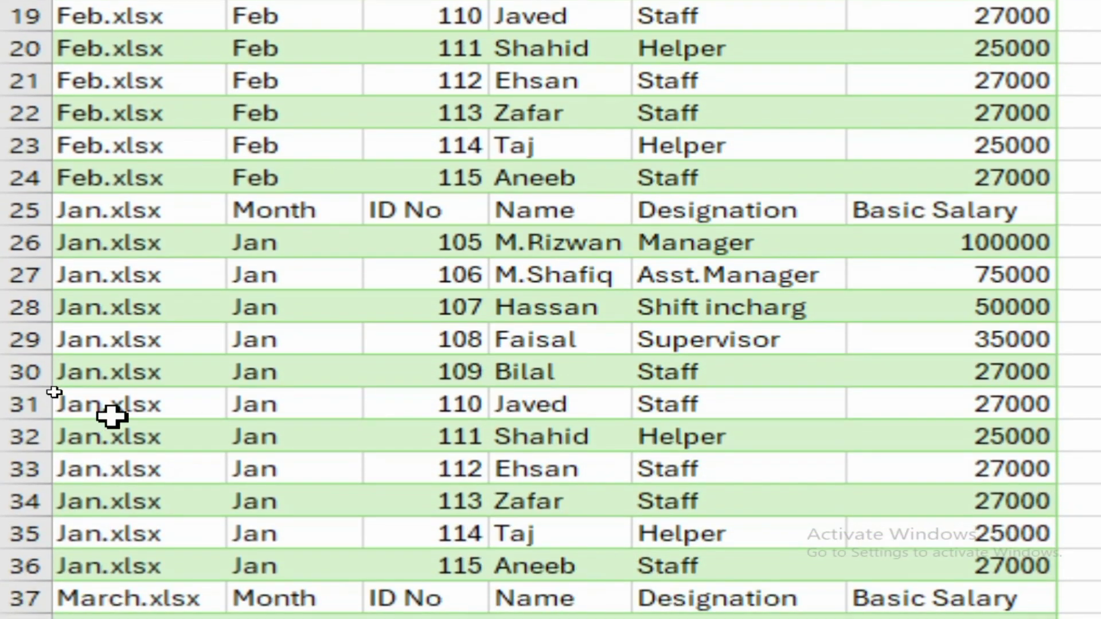
scroll(112, 417, down, 9)
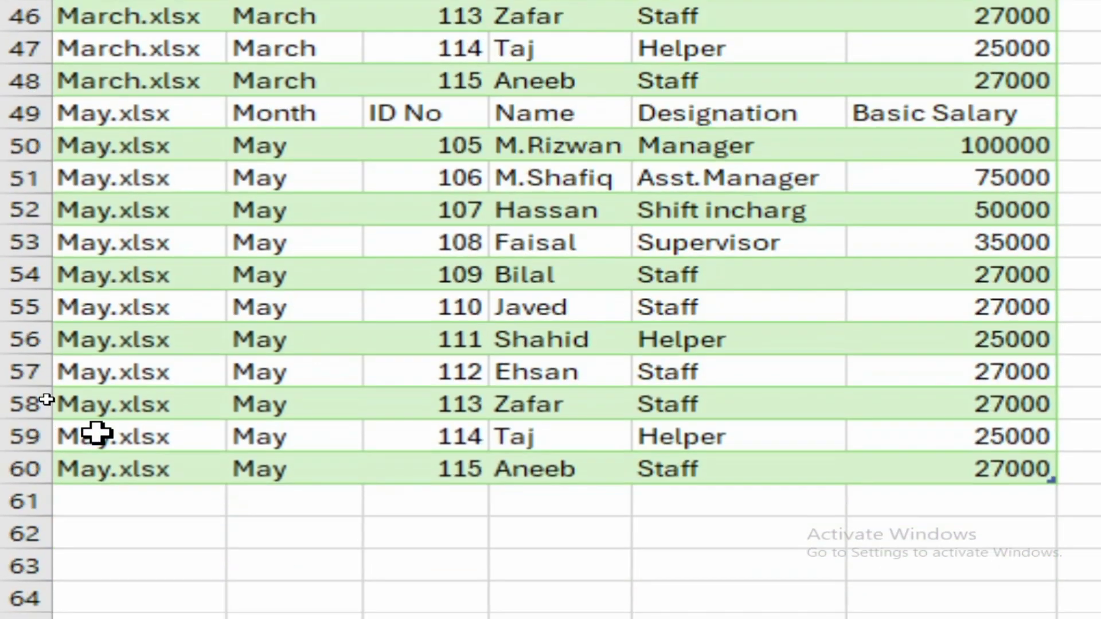
scroll(95, 433, up, 15)
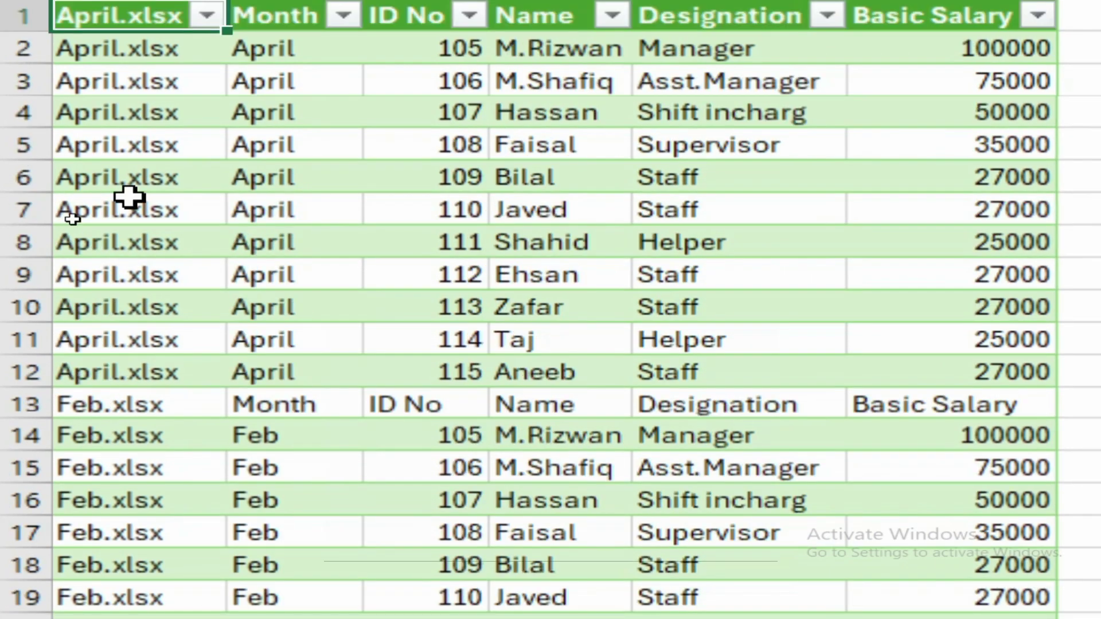
key(ctrl+4)
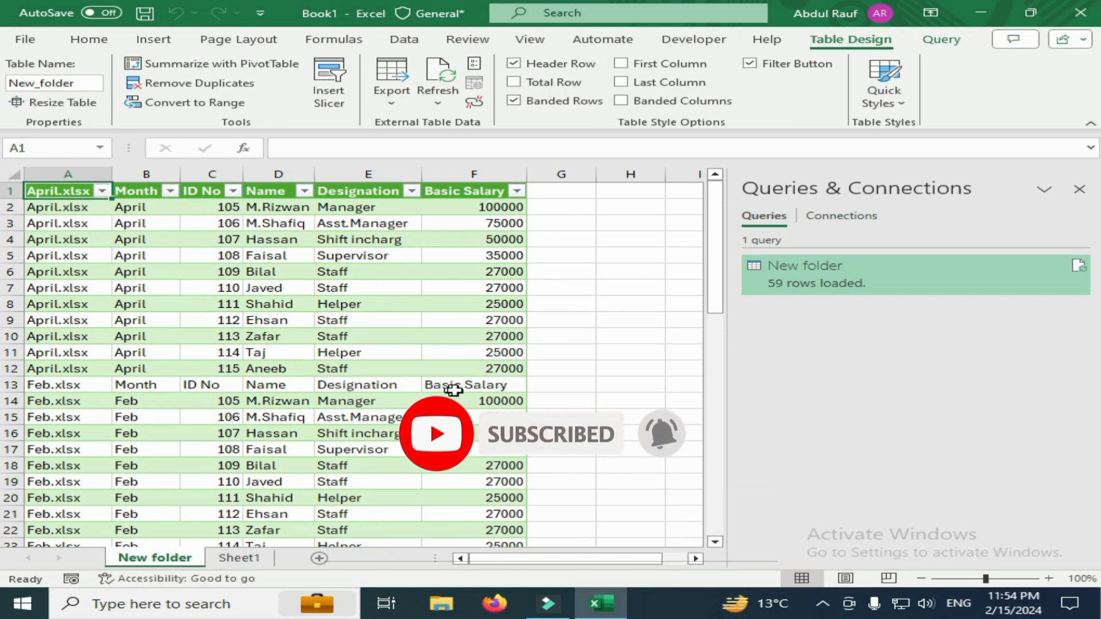
scroll(220, 427, down, 4)
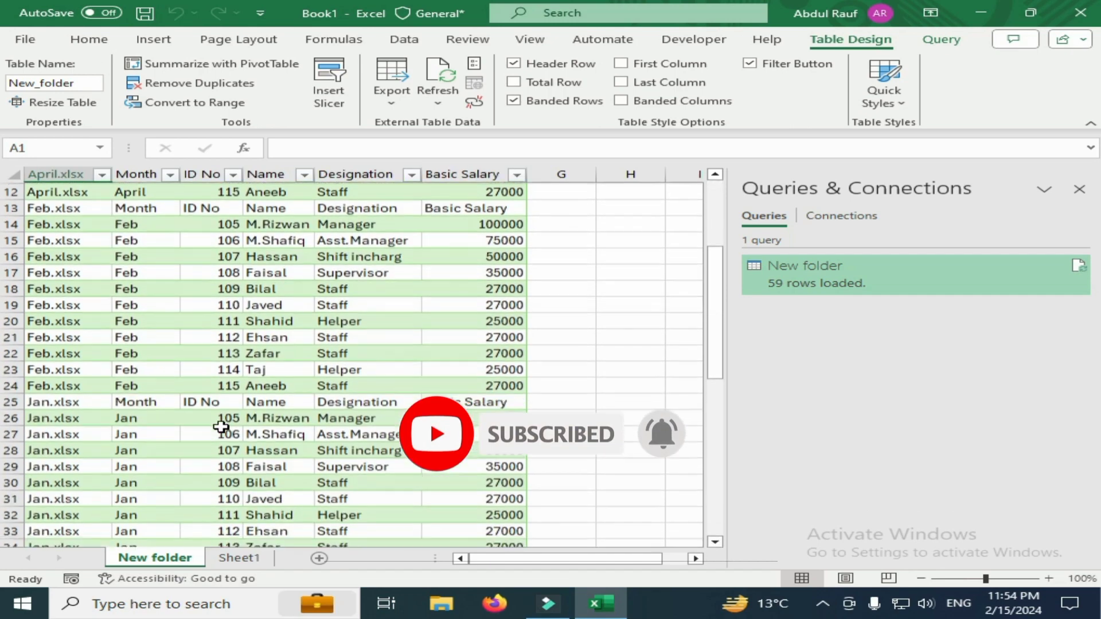
scroll(221, 427, down, 1)
scroll(221, 423, up, 5)
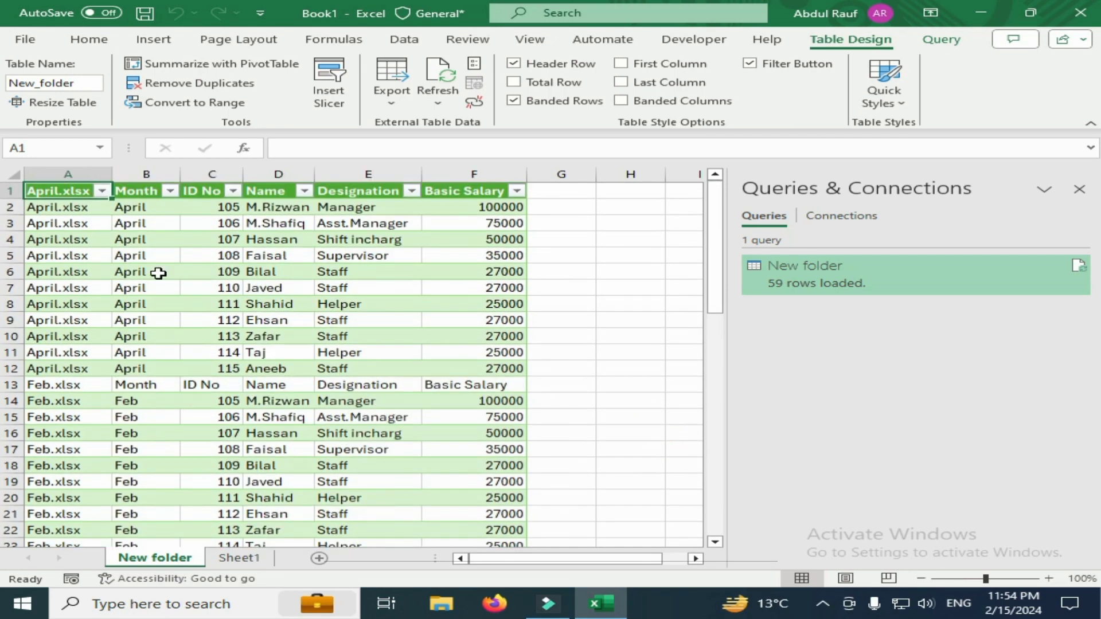
Filter the table's Month column to exclude the Month entry, and look through the remaining rows
click(170, 191)
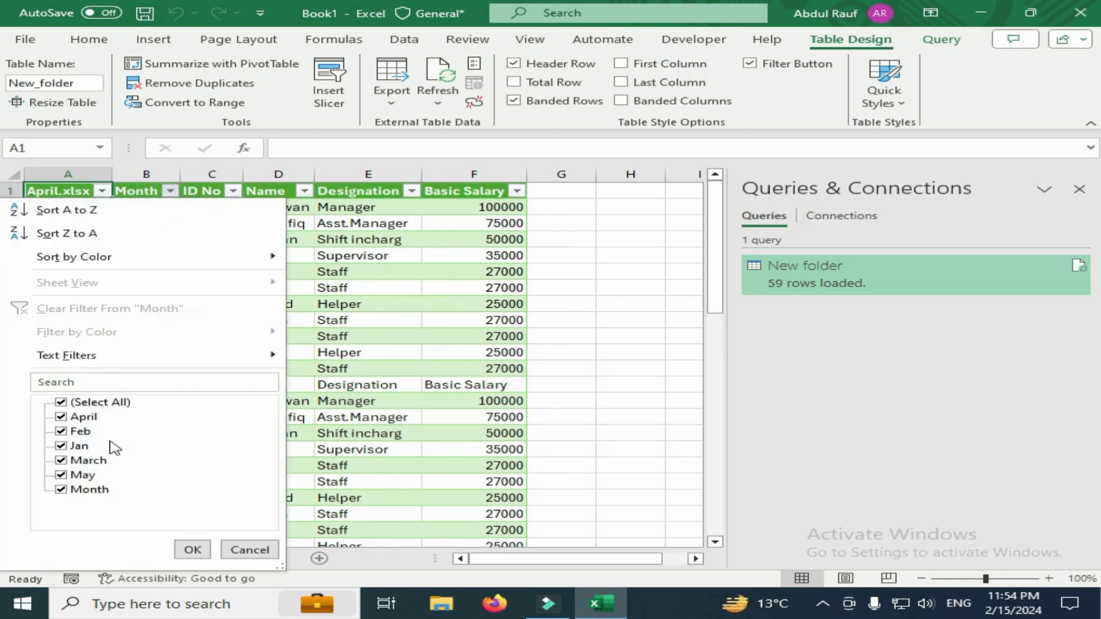
click(61, 489)
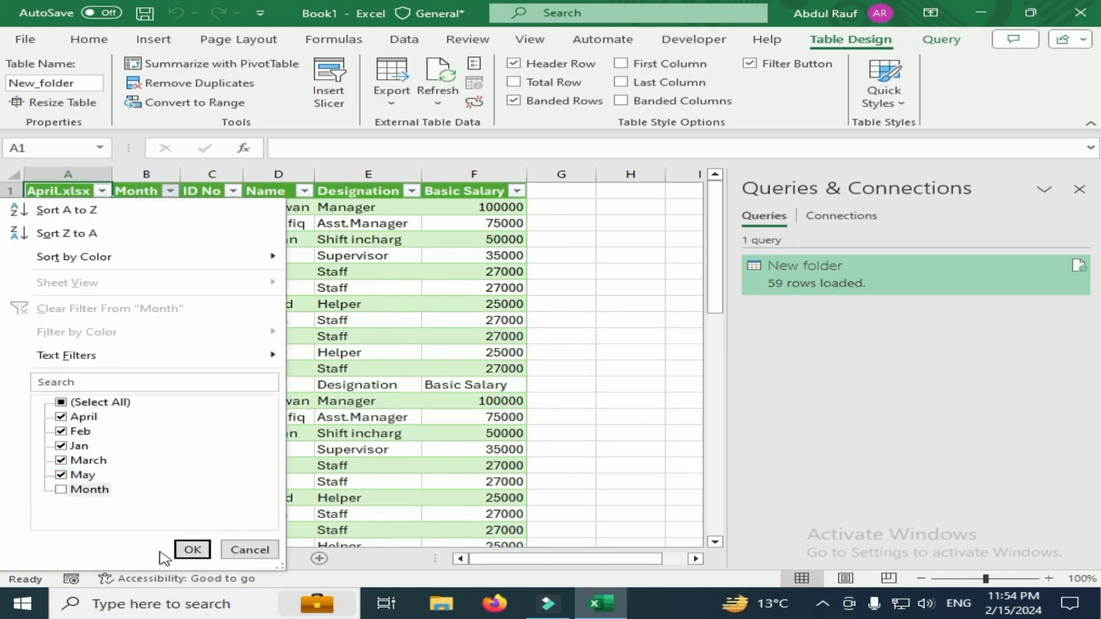
click(191, 551)
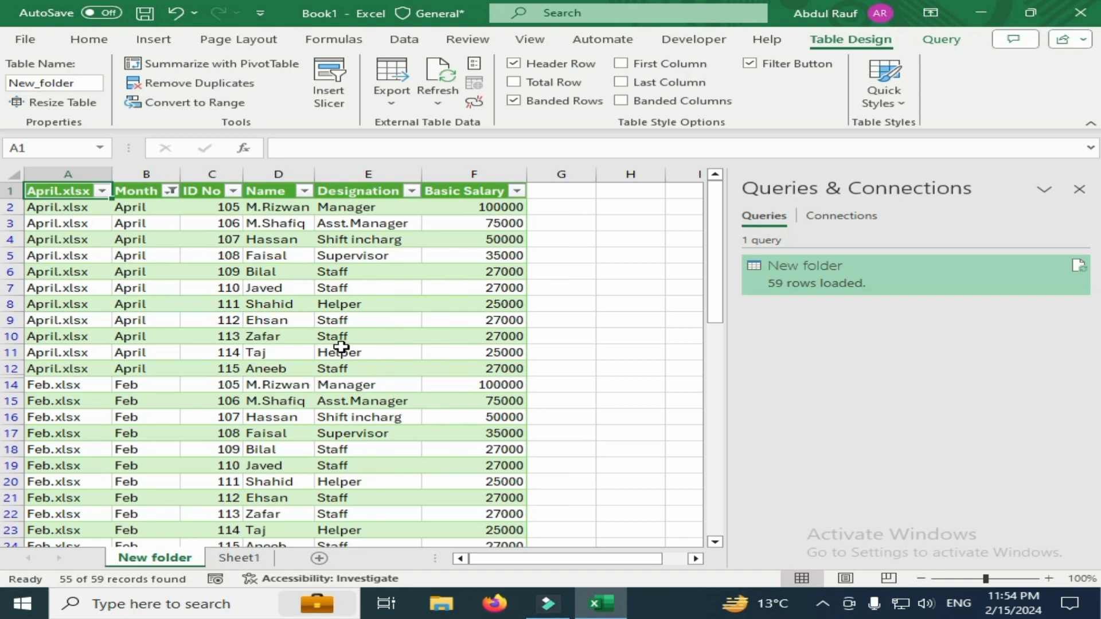
click(102, 191)
scroll(307, 440, down, 8)
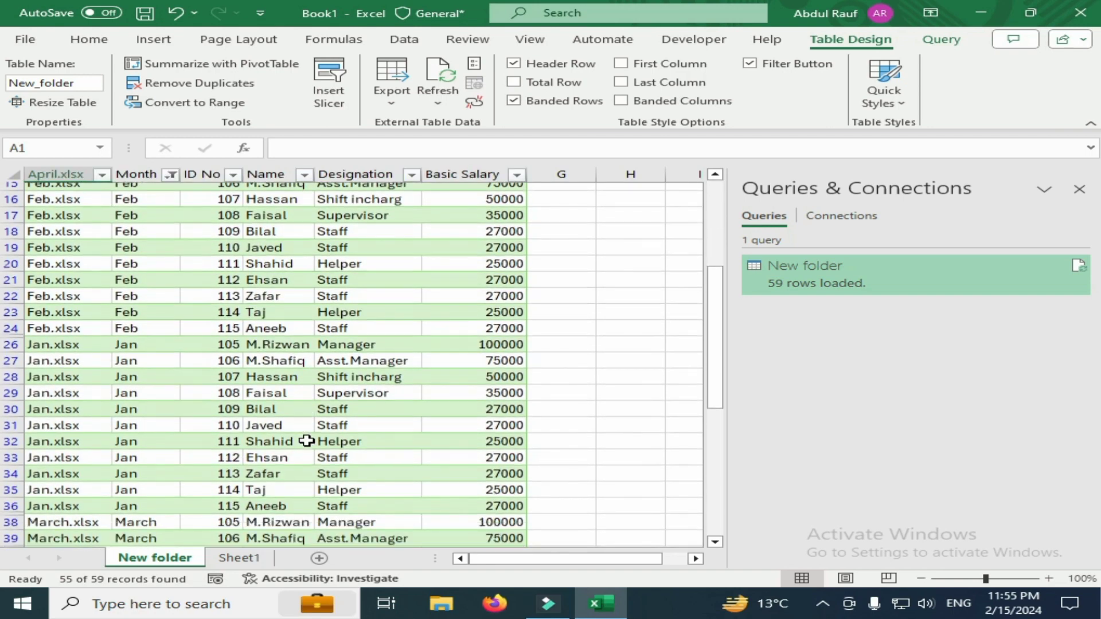
scroll(307, 441, down, 6)
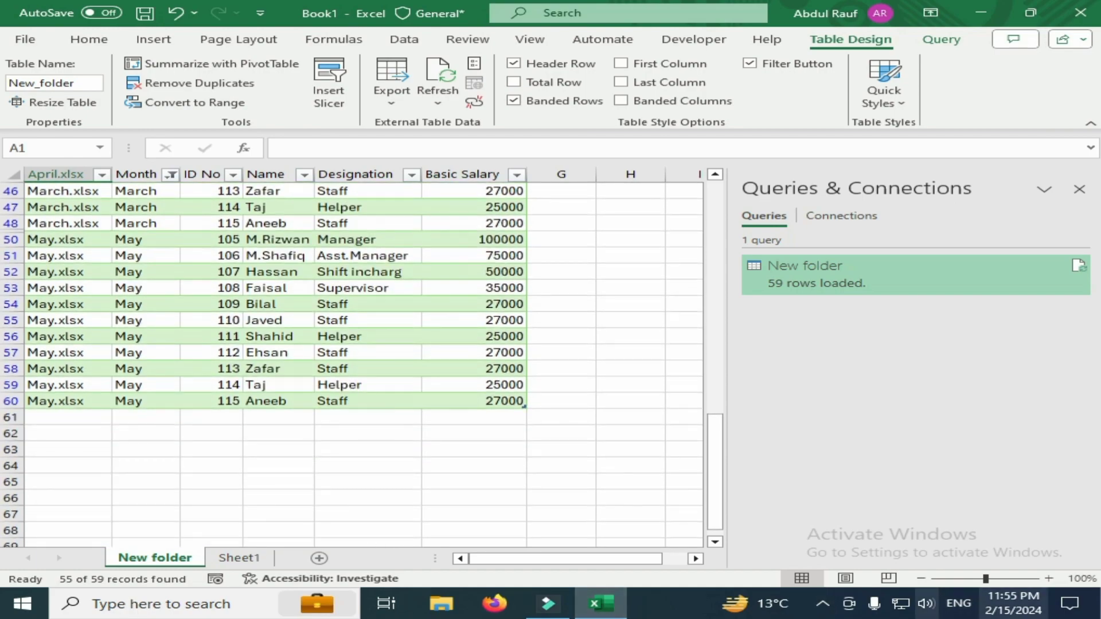
Locate the June workbook on the desktop, return to Excel and check the source files listed in the April.xlsx column's filter
click(1100, 617)
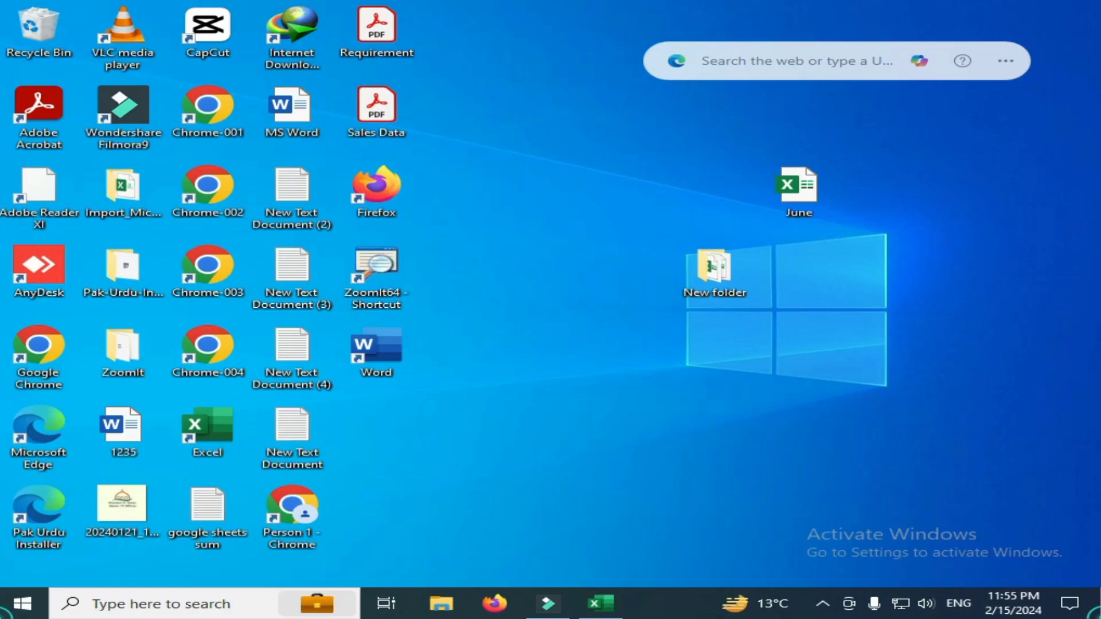
click(777, 215)
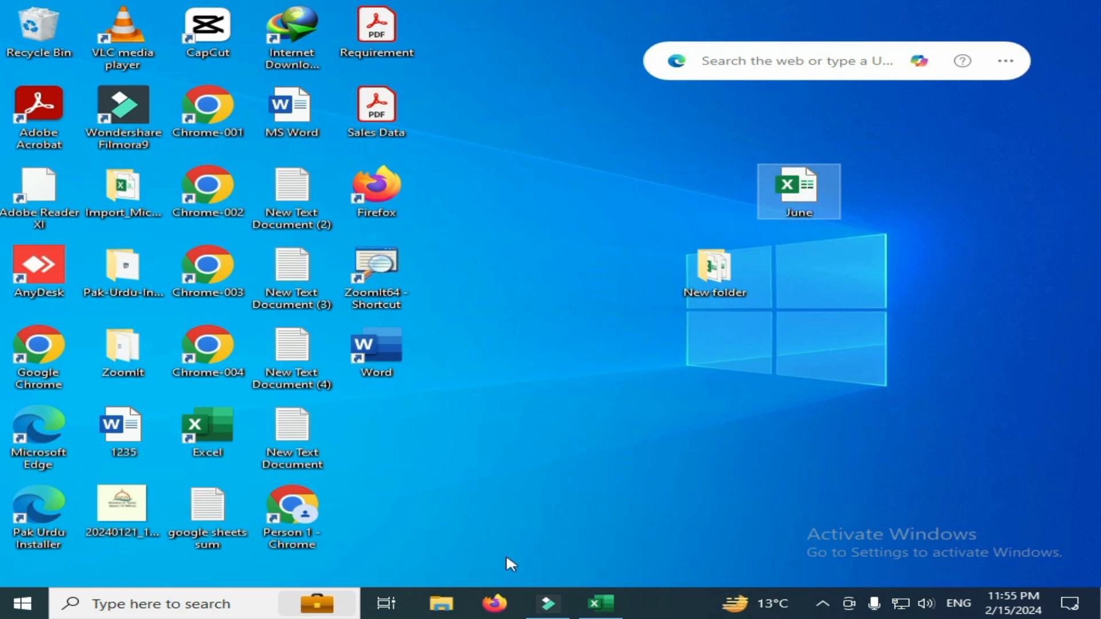
click(609, 604)
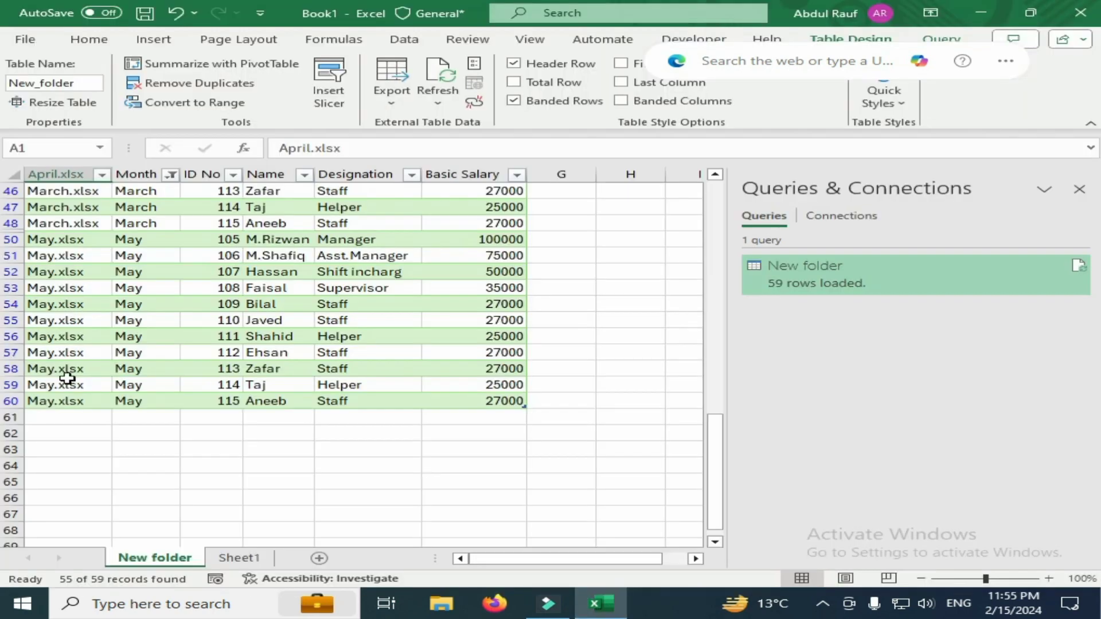
scroll(67, 385, up, 3)
scroll(67, 390, up, 10)
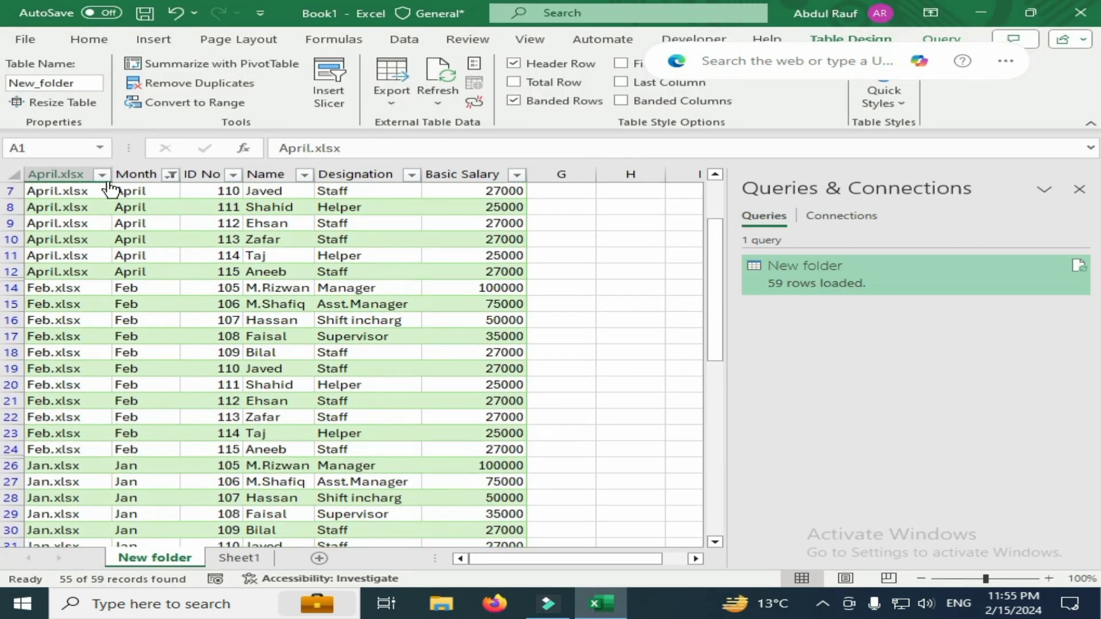
click(102, 174)
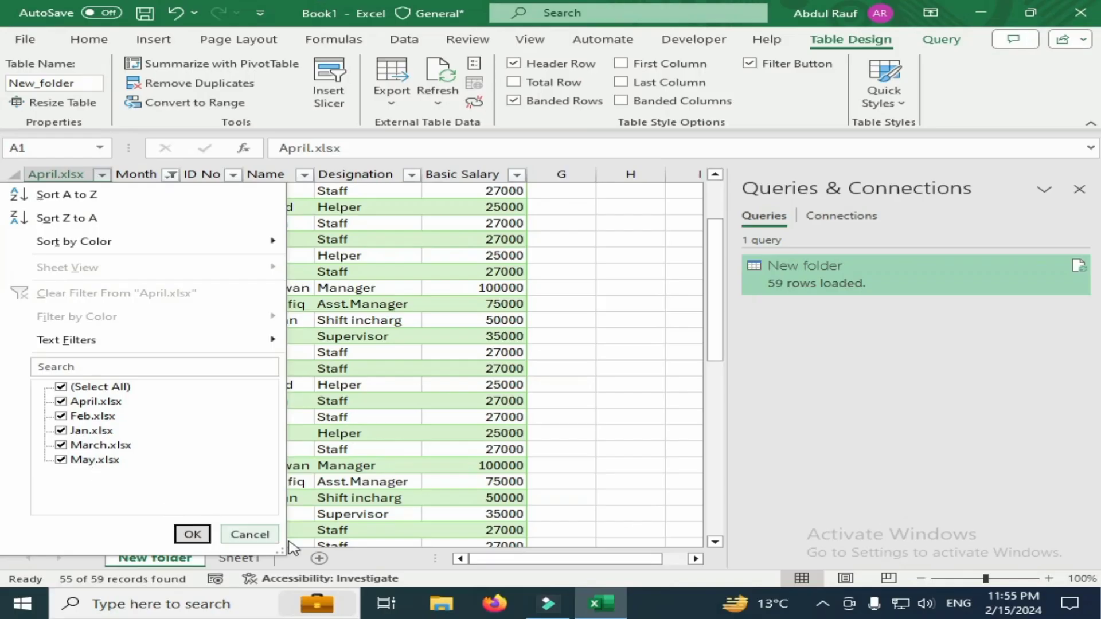
click(437, 608)
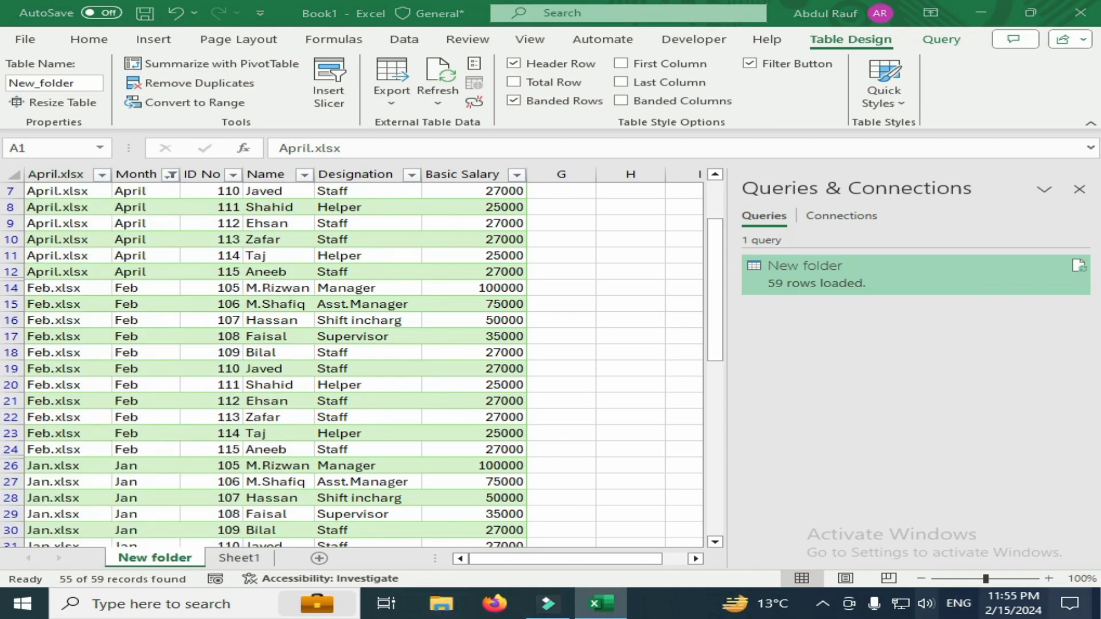
Copy the June workbook from the desktop into New folder and close the folder window
click(1099, 612)
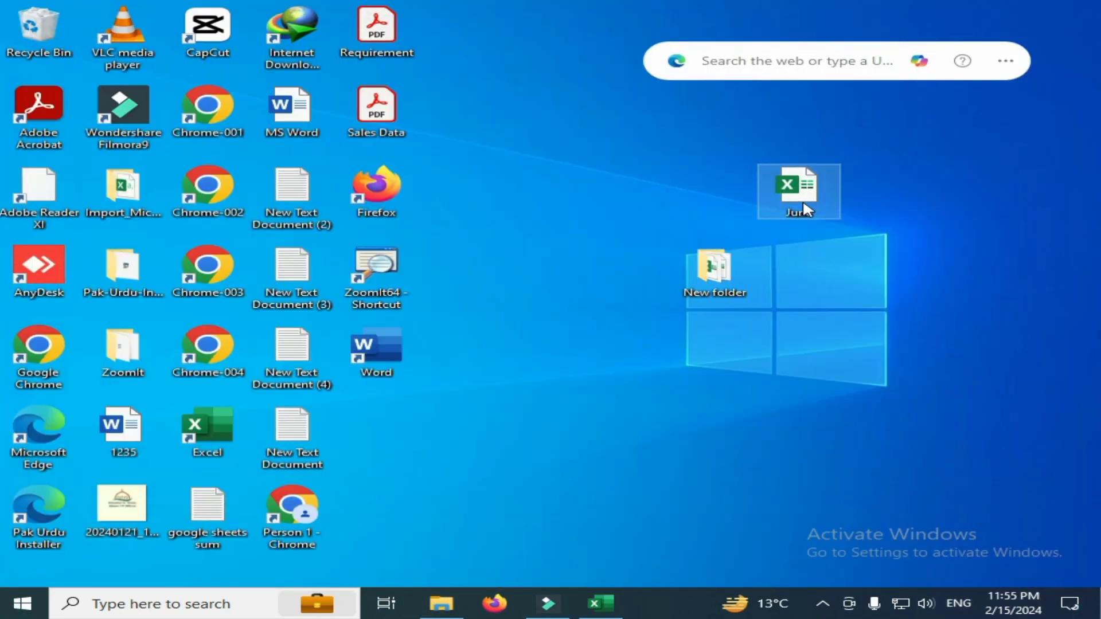
double_click(704, 291)
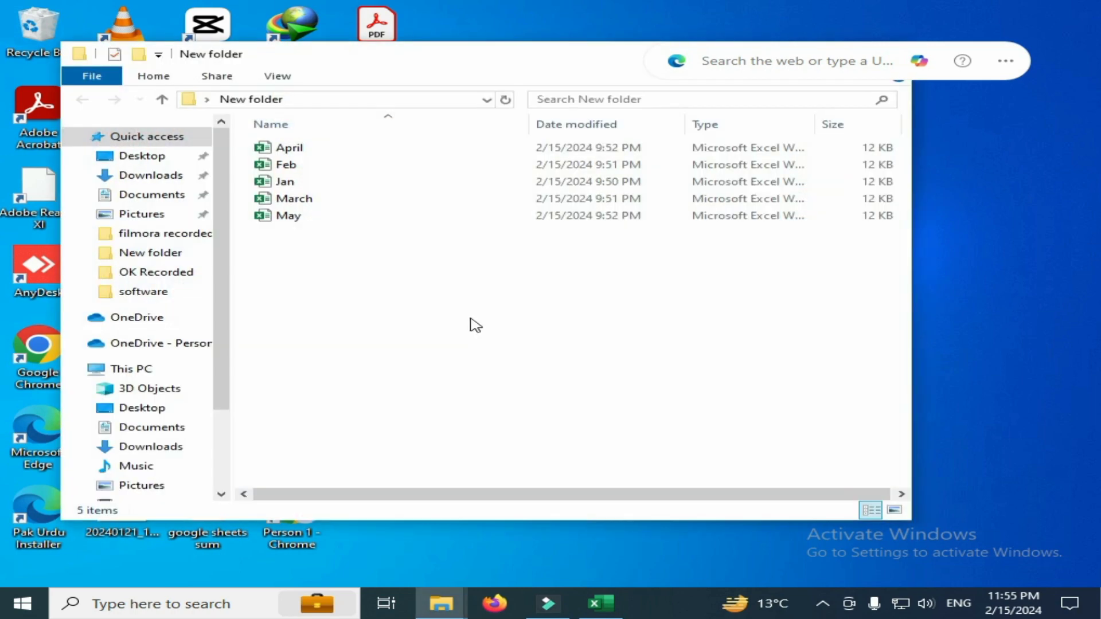
key(ctrl+v)
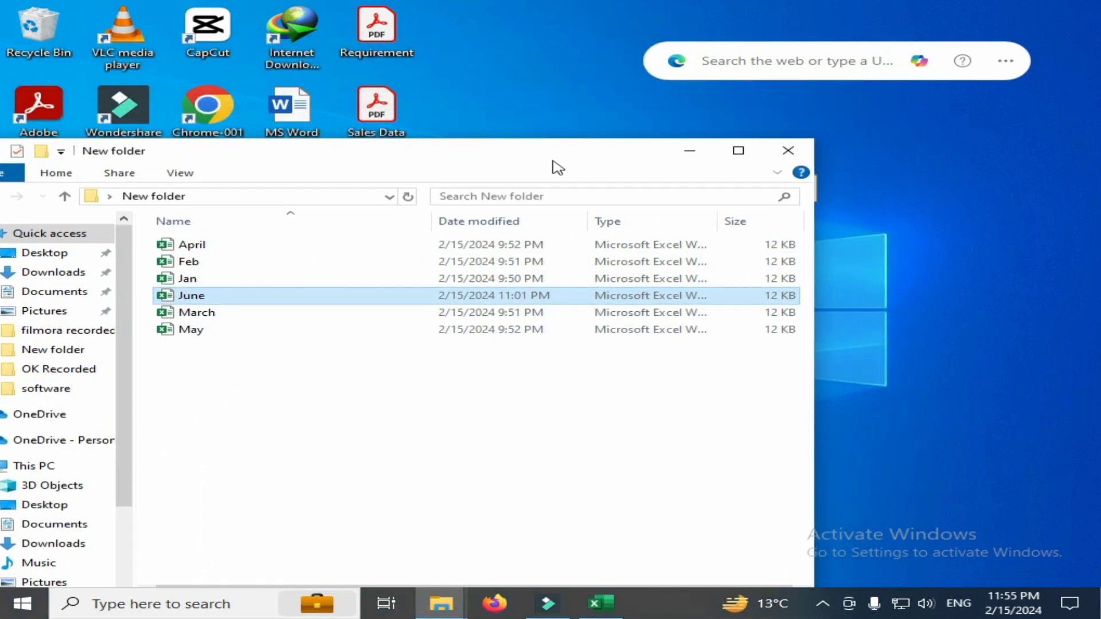
click(789, 149)
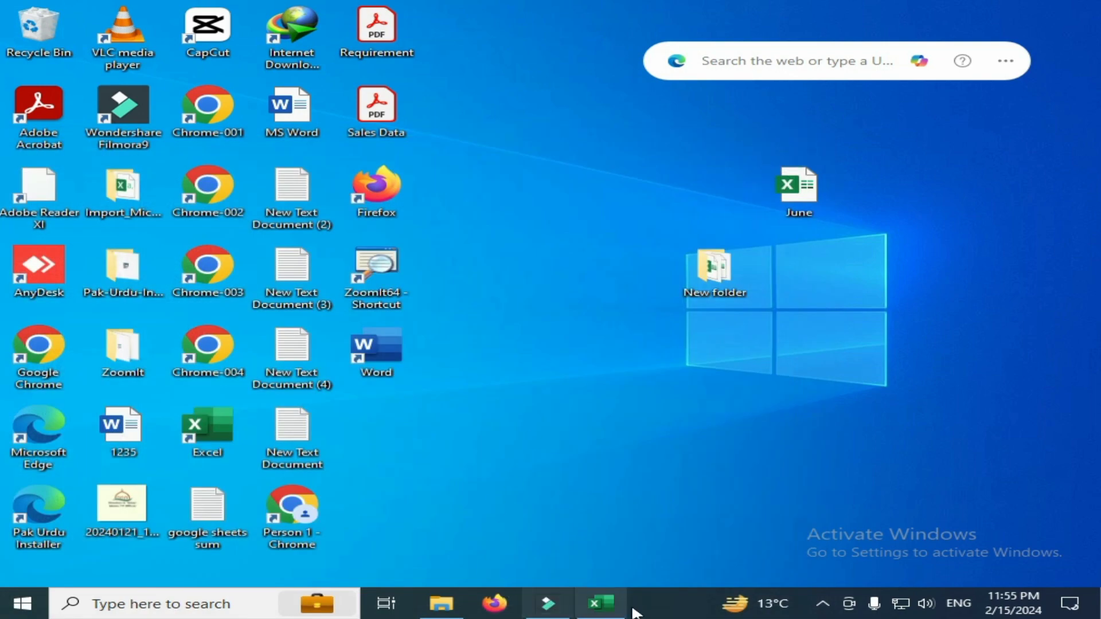
Switch back to Excel and refresh the New folder query
click(614, 608)
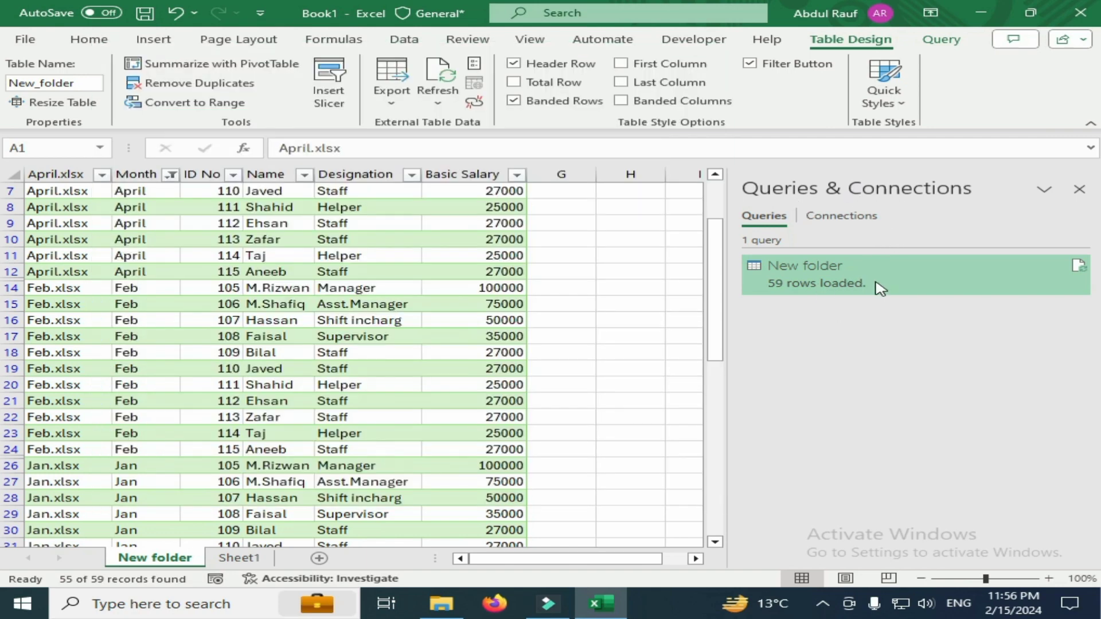
mouse_move(859, 298)
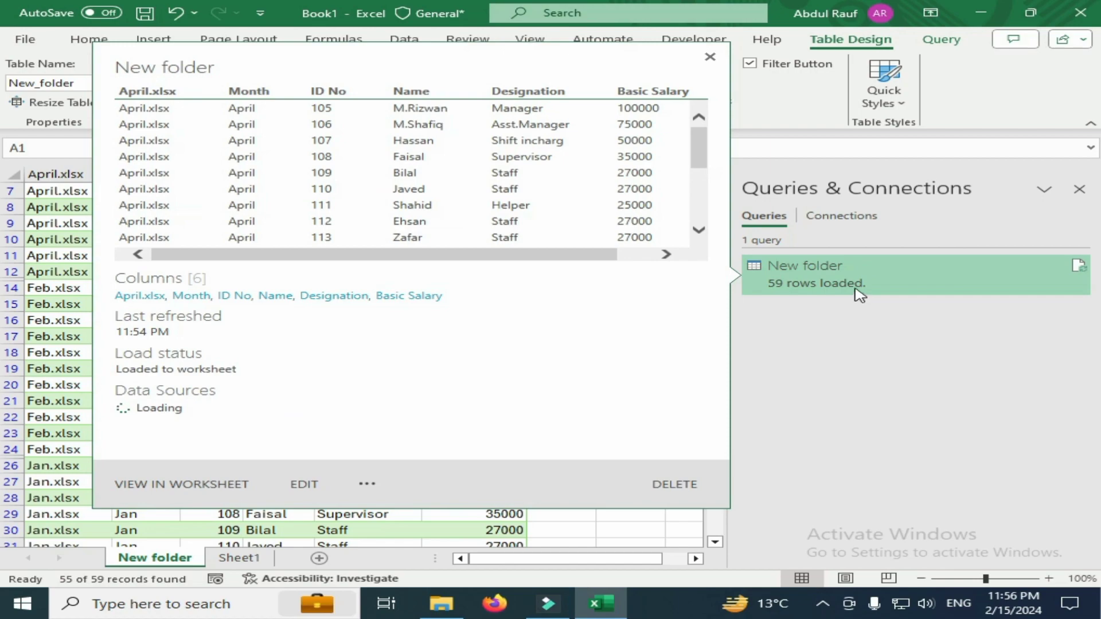
right_click(862, 286)
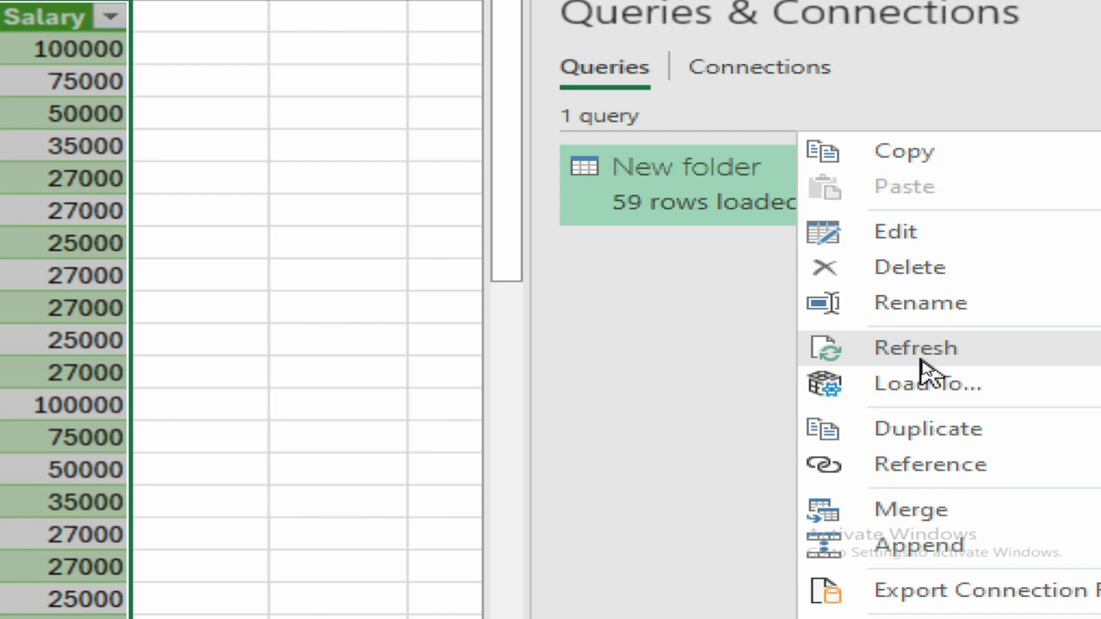
click(921, 362)
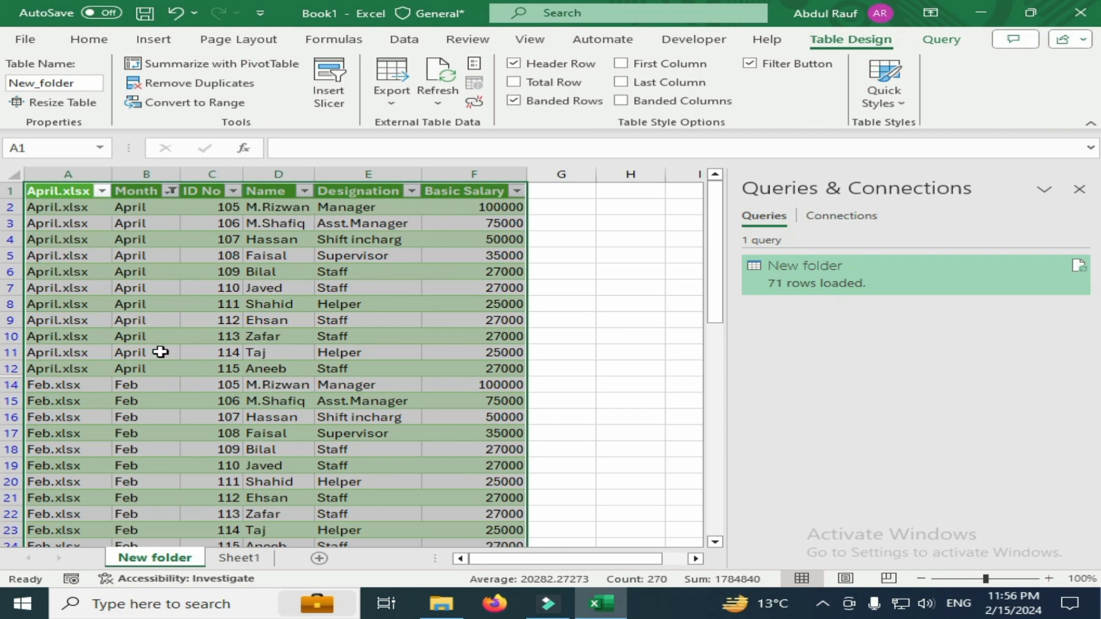
Look through the refreshed rows and add June to the months included in the Month column's filter
scroll(165, 386, down, 3)
scroll(163, 383, up, 3)
scroll(75, 442, down, 6)
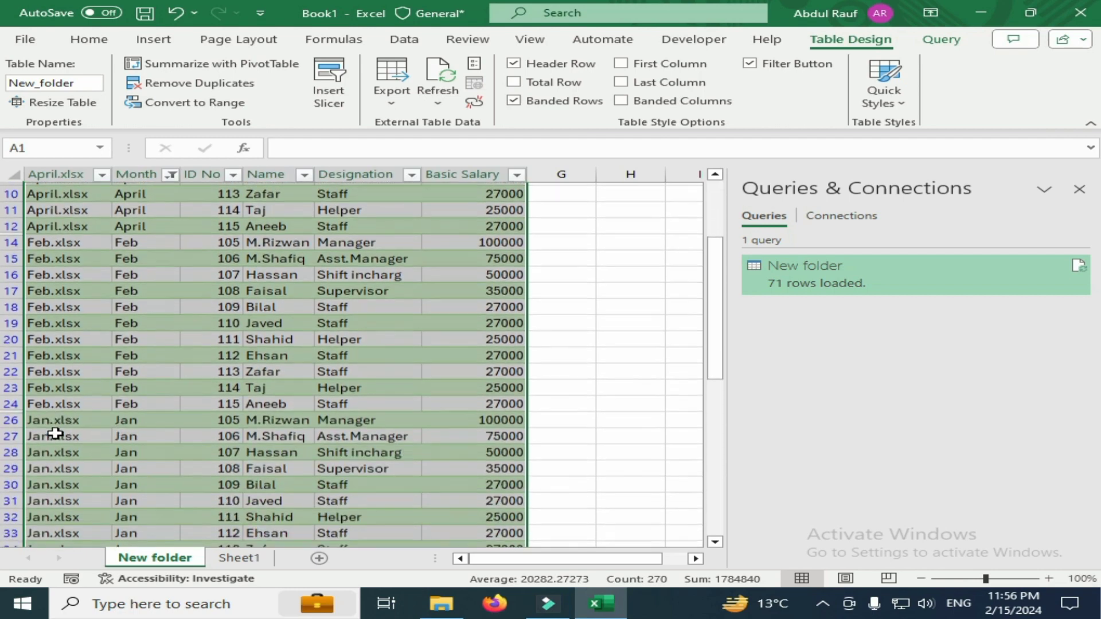
scroll(57, 413, down, 6)
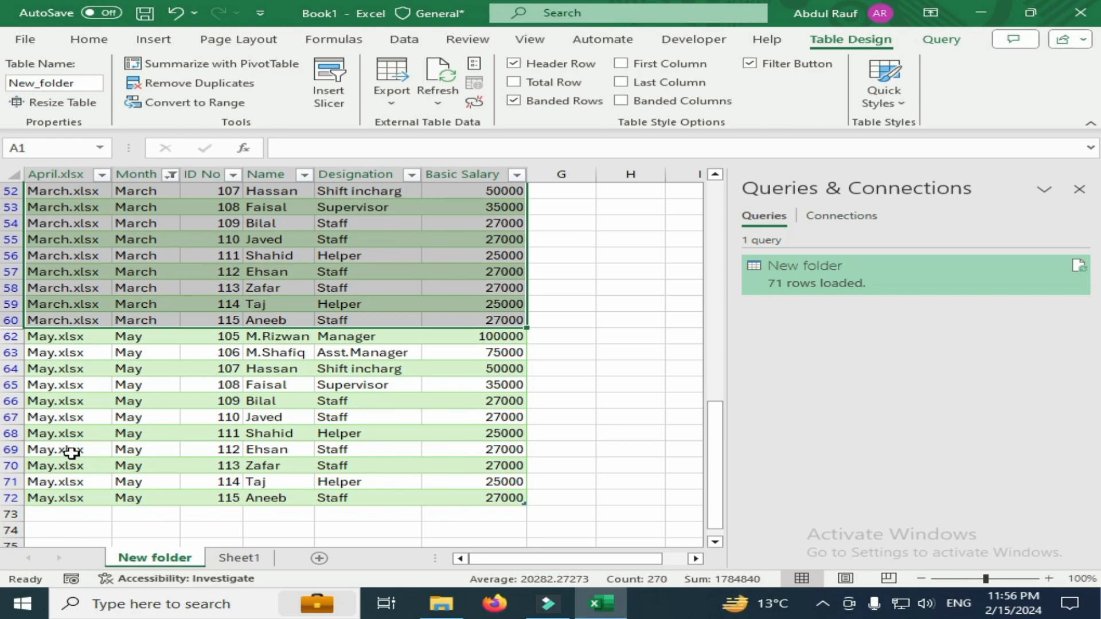
scroll(72, 453, up, 17)
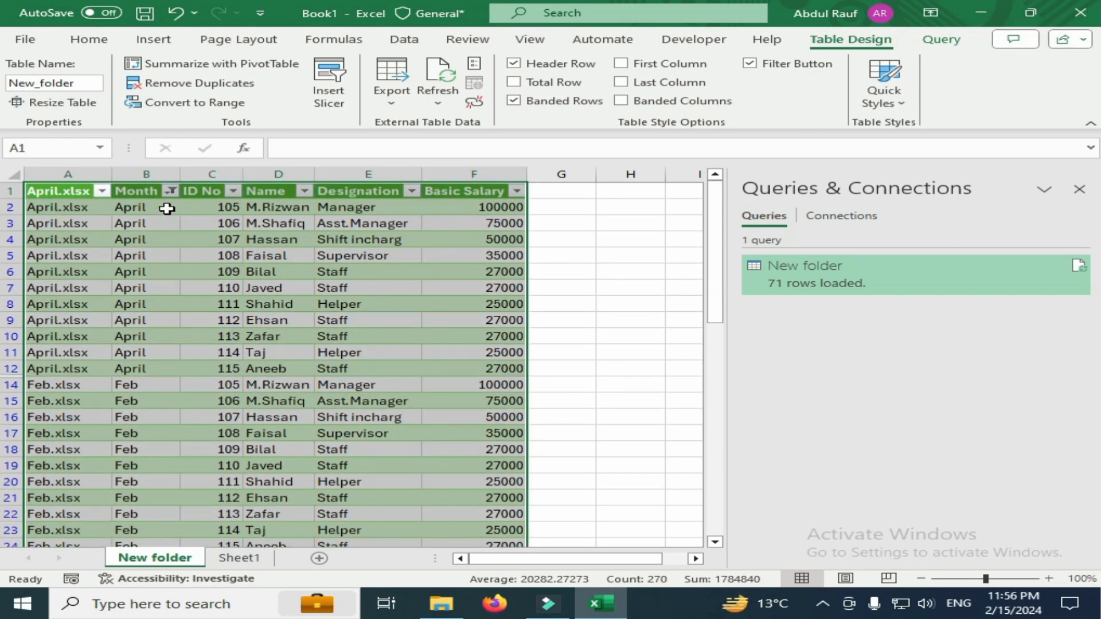
click(170, 191)
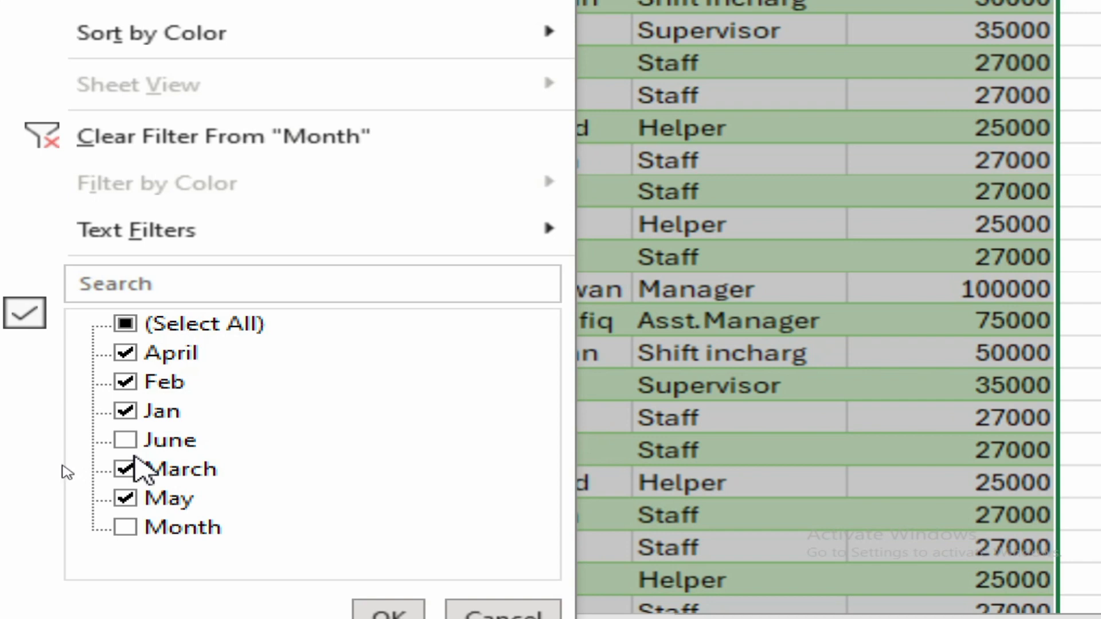
click(125, 441)
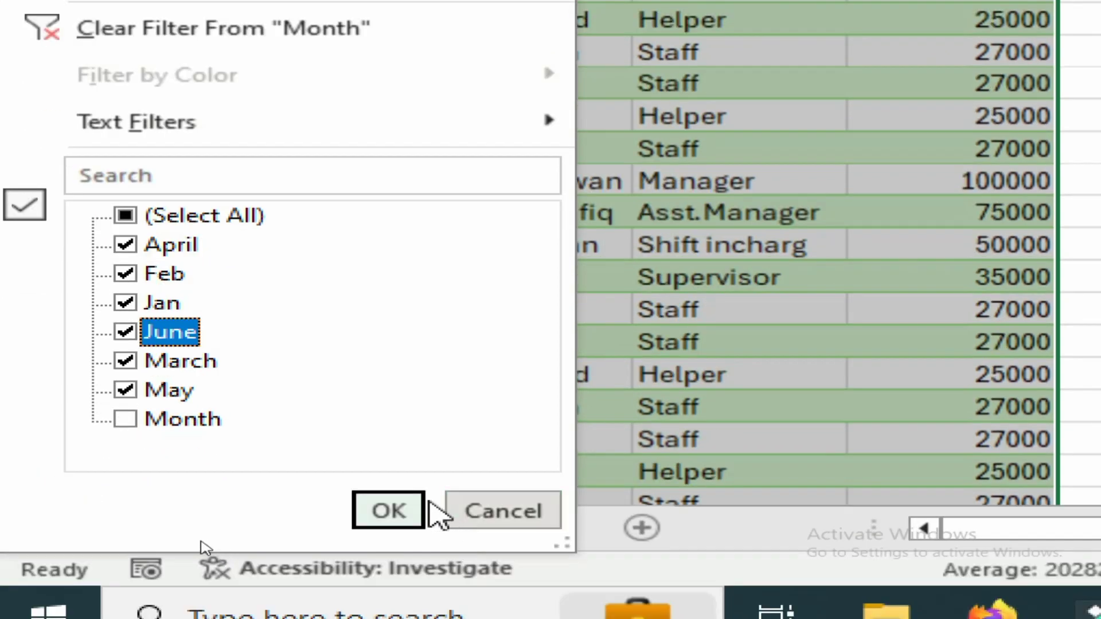
click(387, 511)
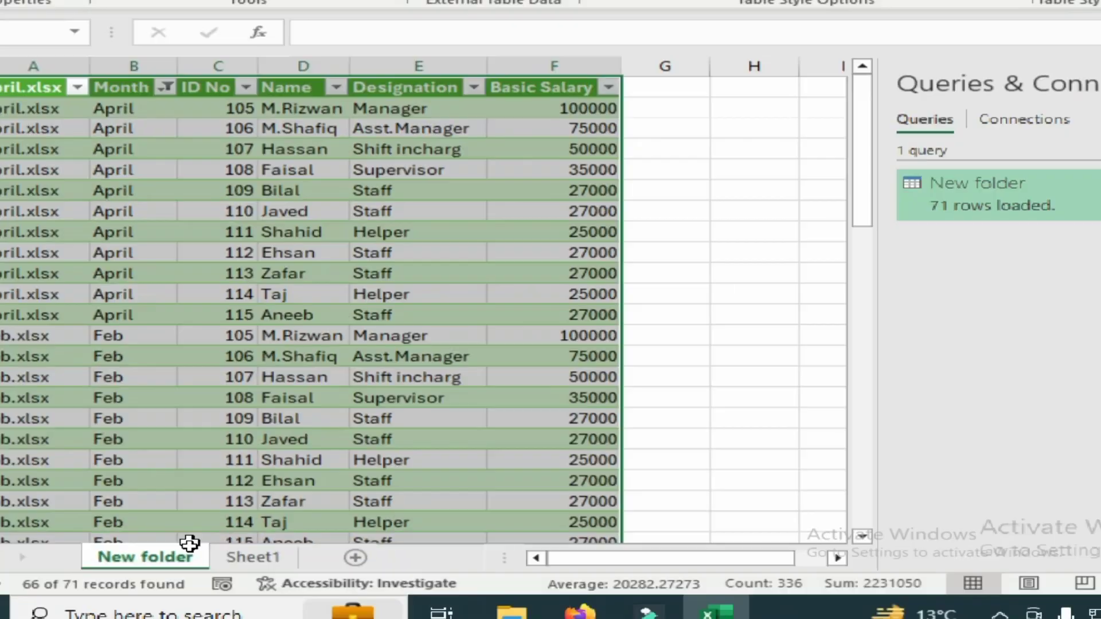
key(ctrl+q)
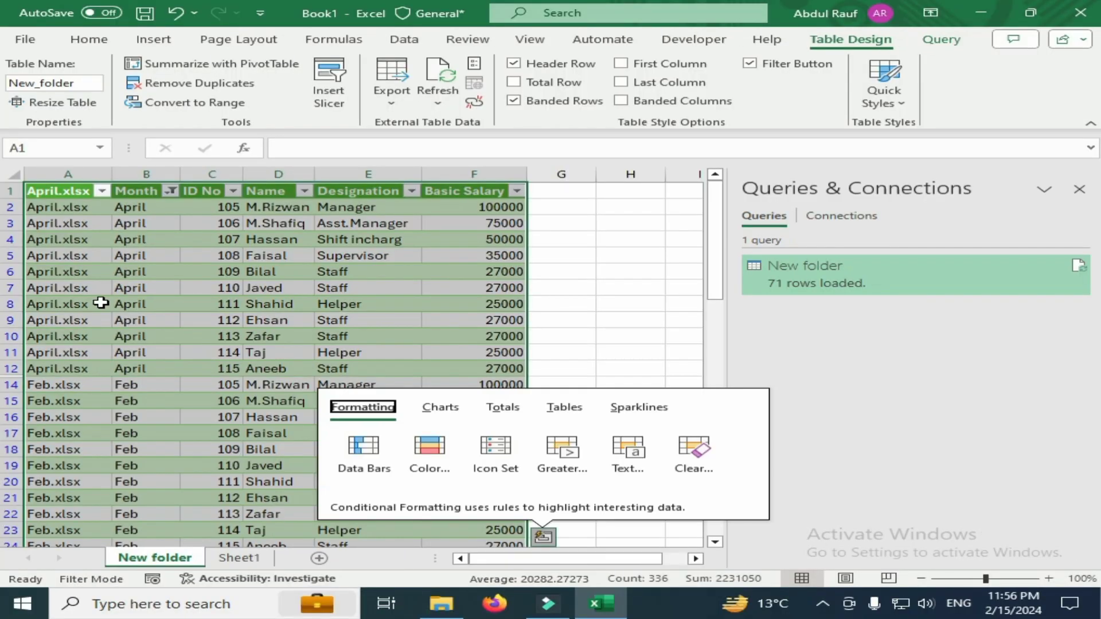
Check the source workbooks listed in the April.xlsx column's filter and close the list
click(102, 191)
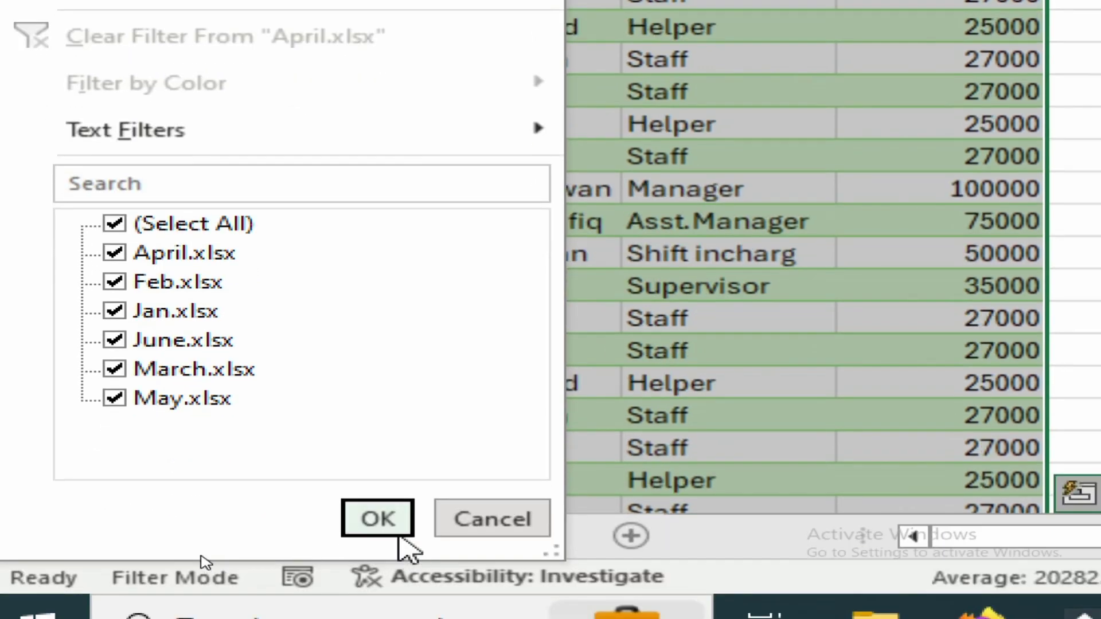
click(383, 522)
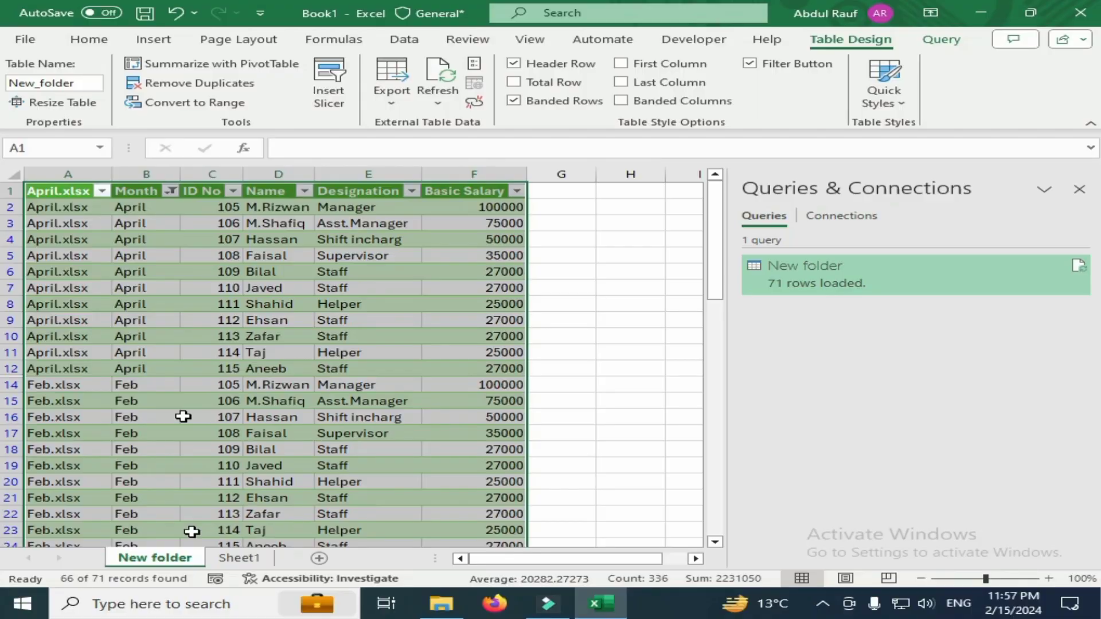
key(ctrl+q)
key(Escape)
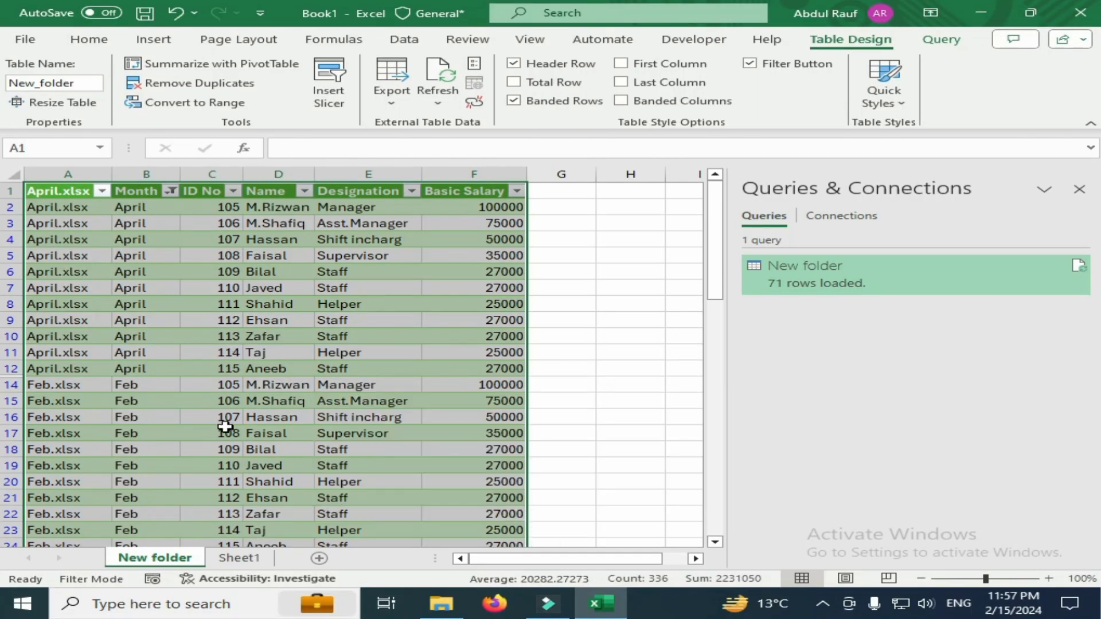
Look through the combined table's rows for every month and return to its beginning
scroll(227, 427, down, 10)
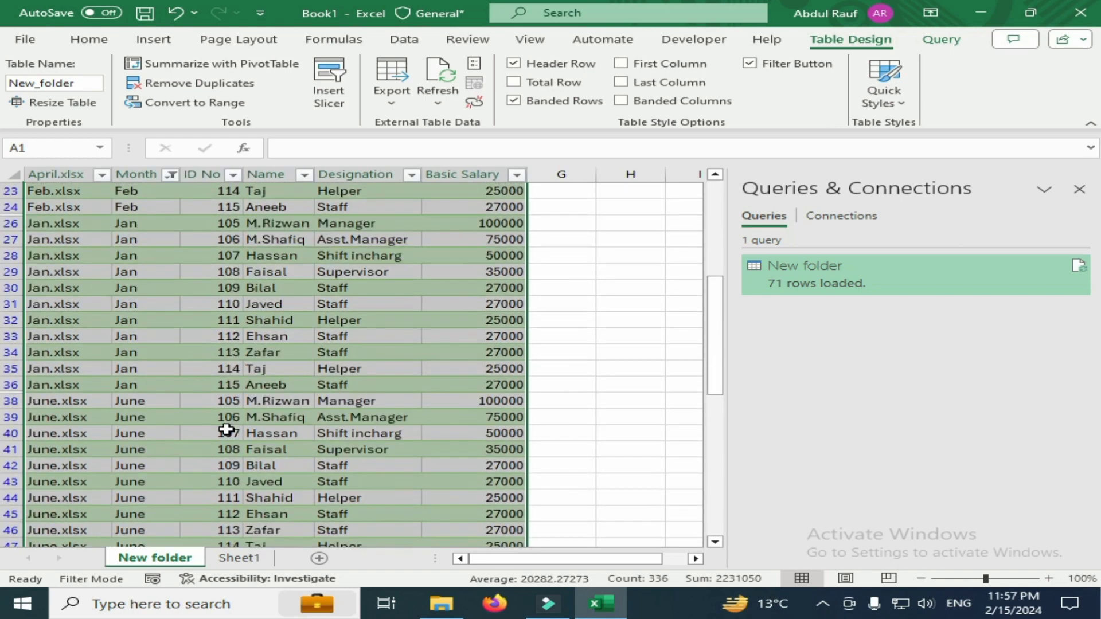
scroll(227, 430, down, 4)
scroll(228, 430, down, 3)
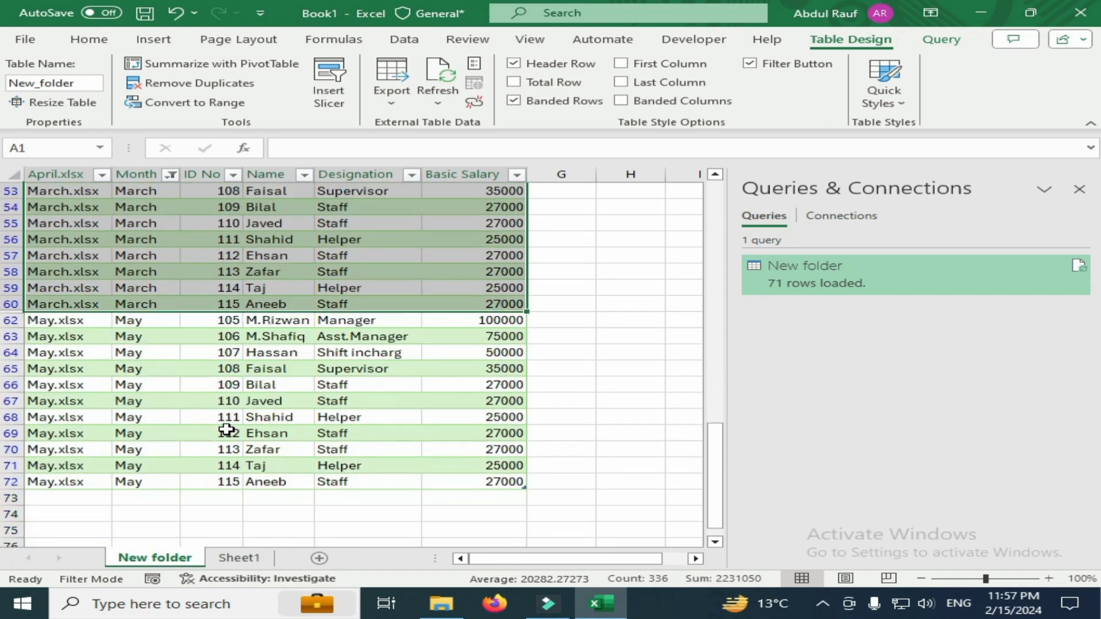
scroll(278, 370, up, 8)
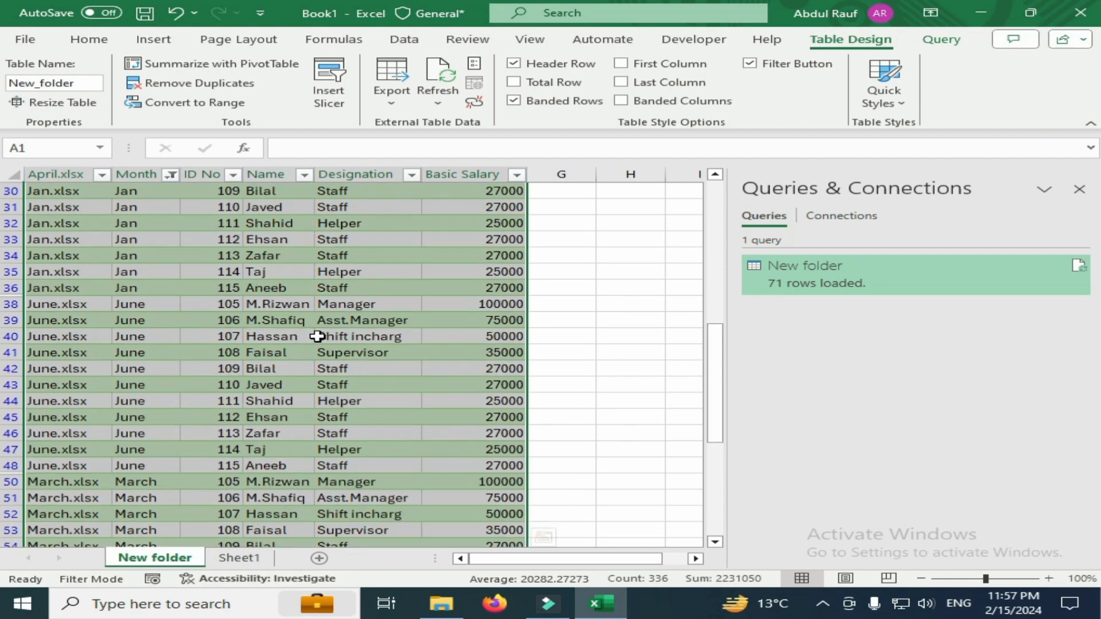
click(318, 336)
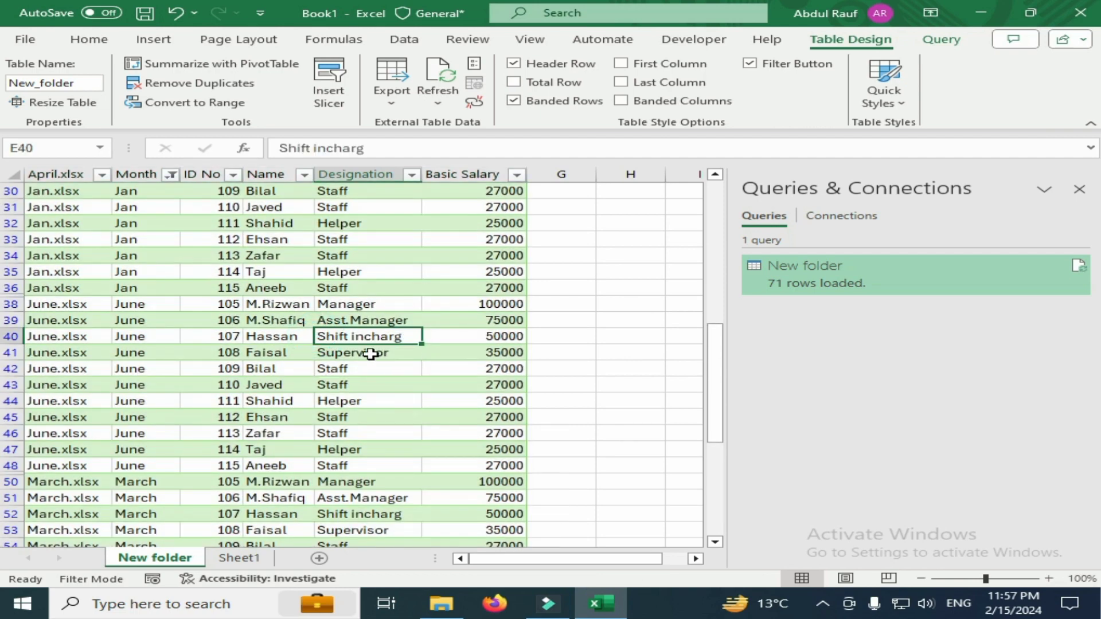
scroll(241, 340, up, 10)
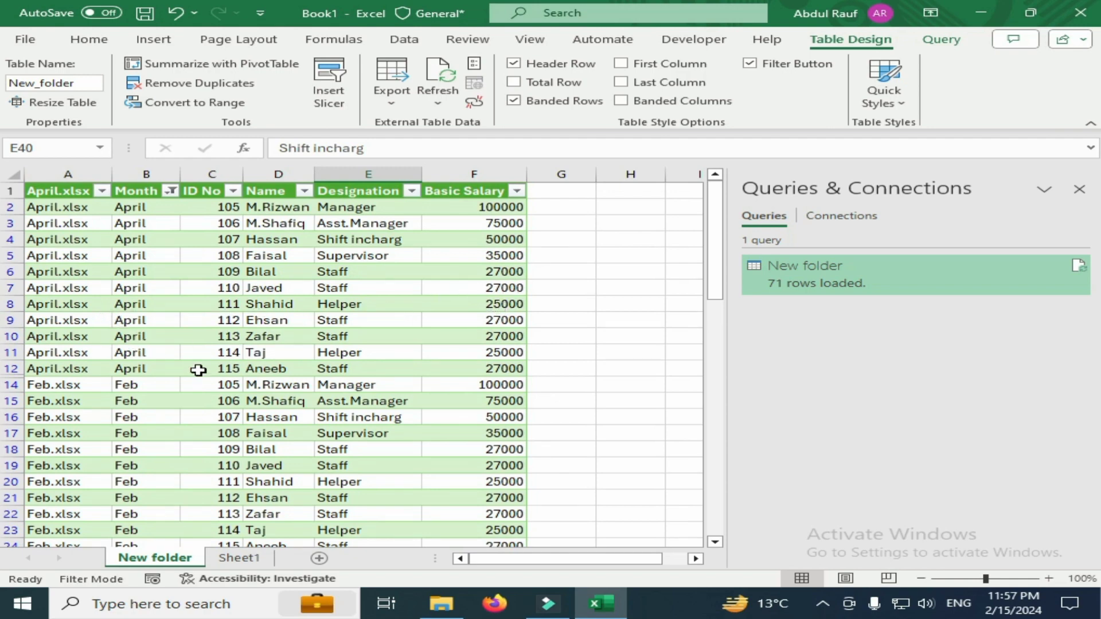
Go to the desktop and open the Jan workbook from New folder
click(441, 603)
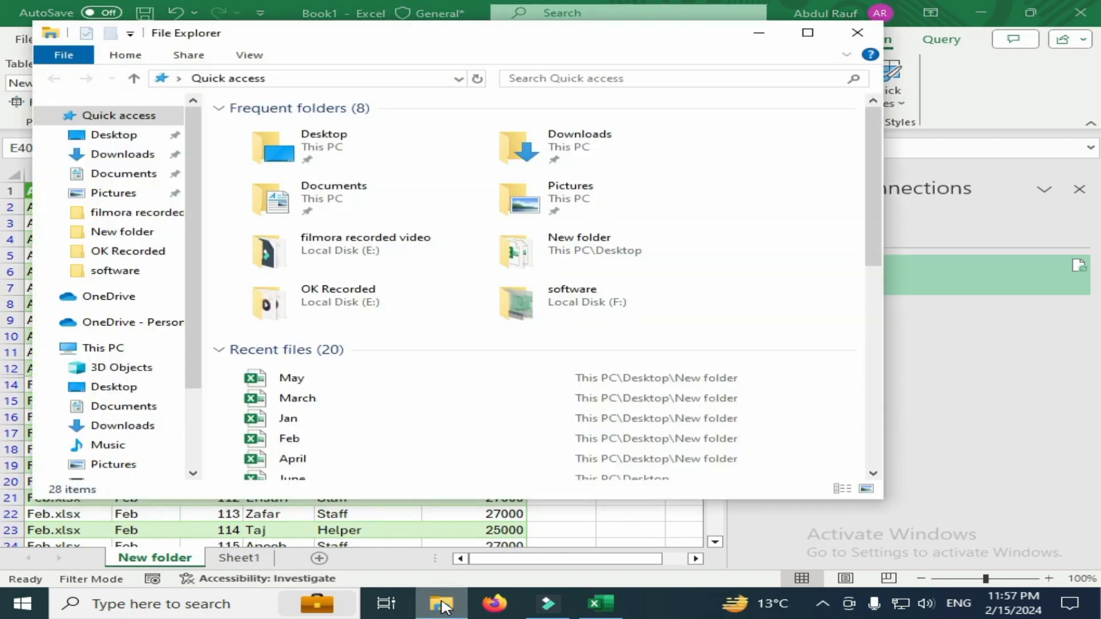
click(857, 32)
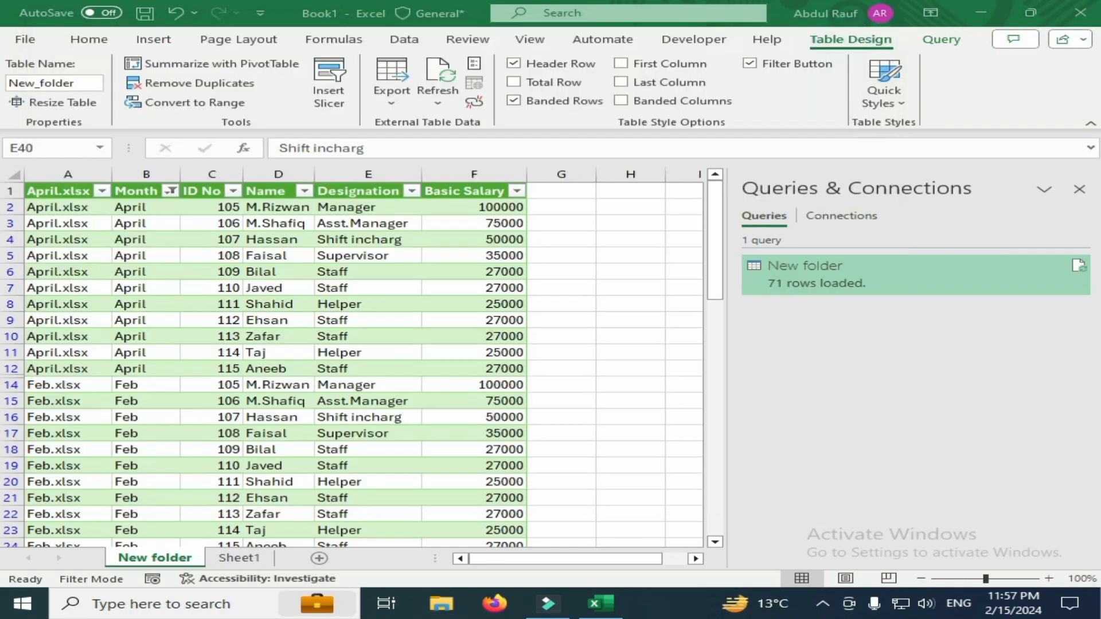
key(super+d)
right_click(721, 279)
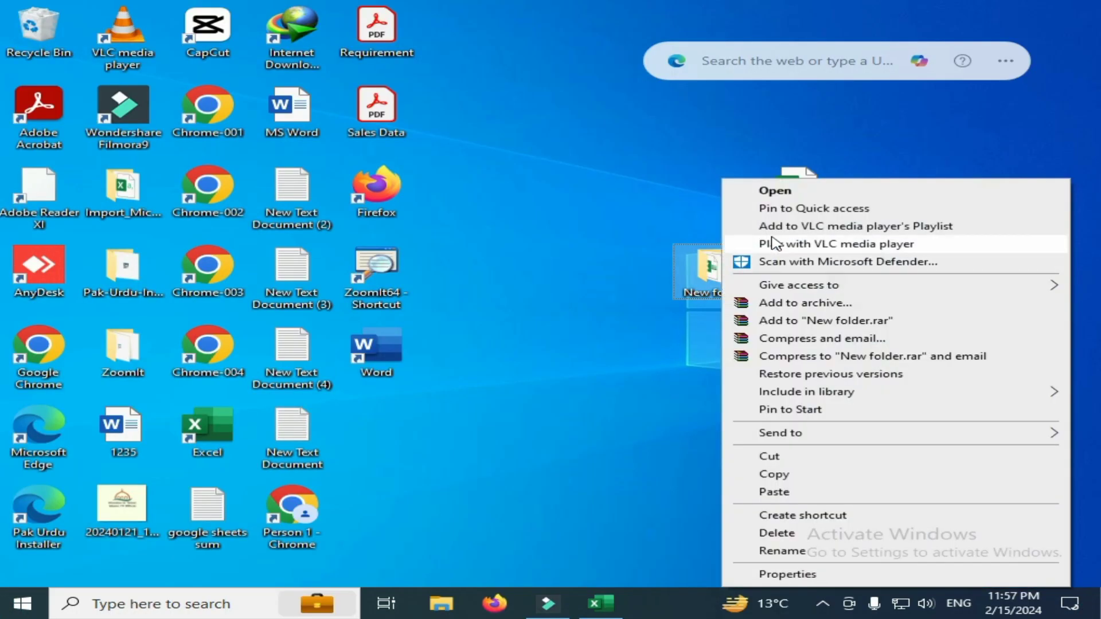
click(769, 191)
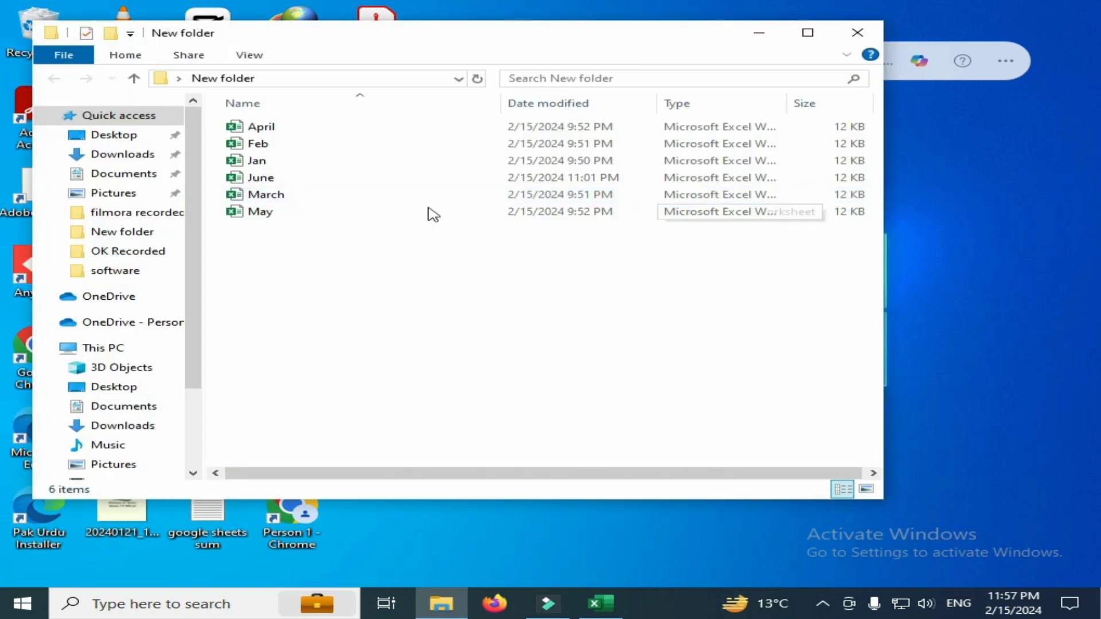
click(285, 161)
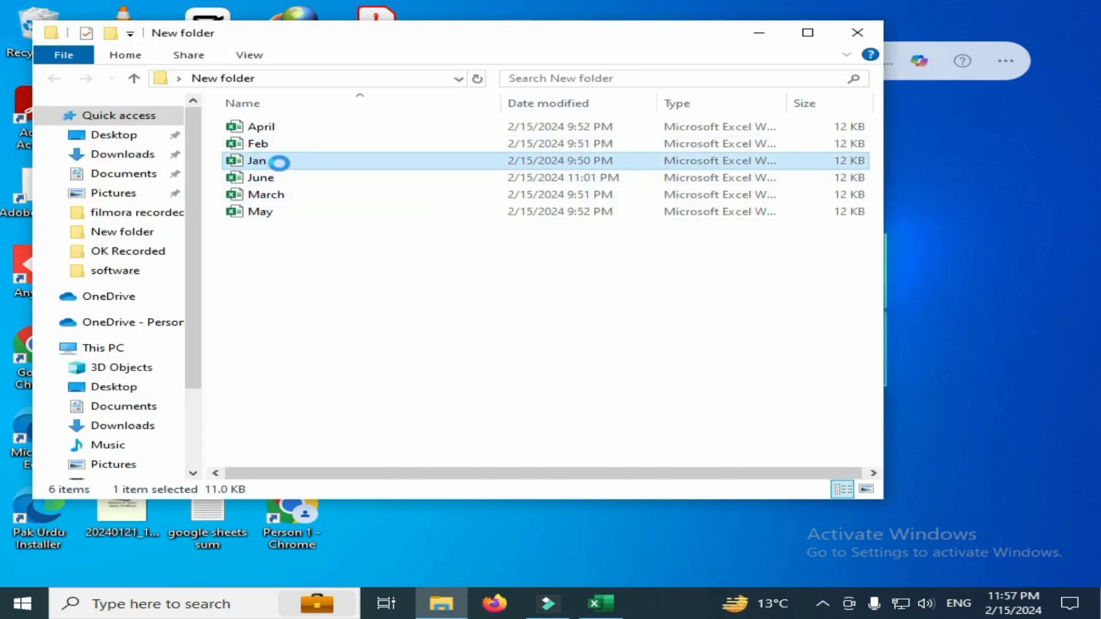
right_click(287, 162)
click(317, 178)
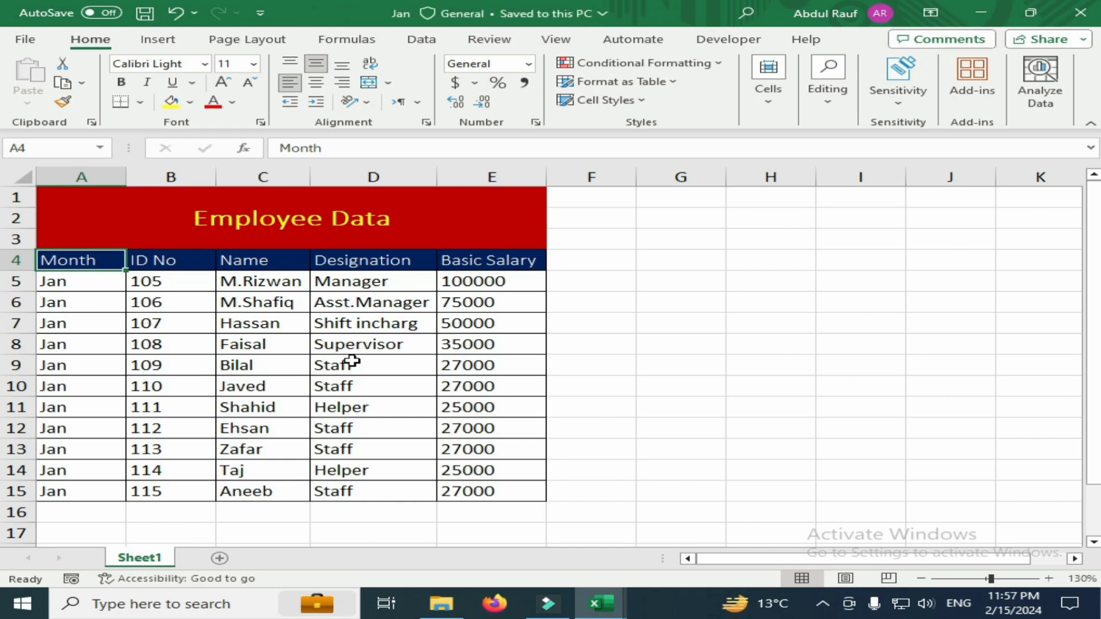
Fill the supervisor's row A8:E8 with yellow and set the Basic Salary in E8 to 45000
drag(78, 352, 481, 344)
click(171, 102)
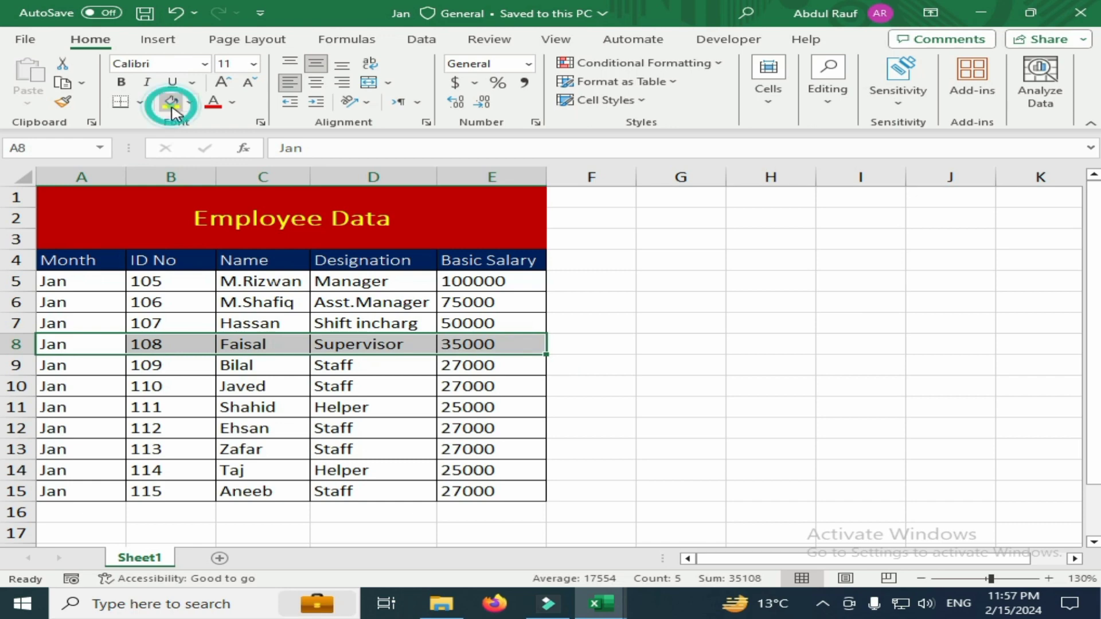
click(456, 349)
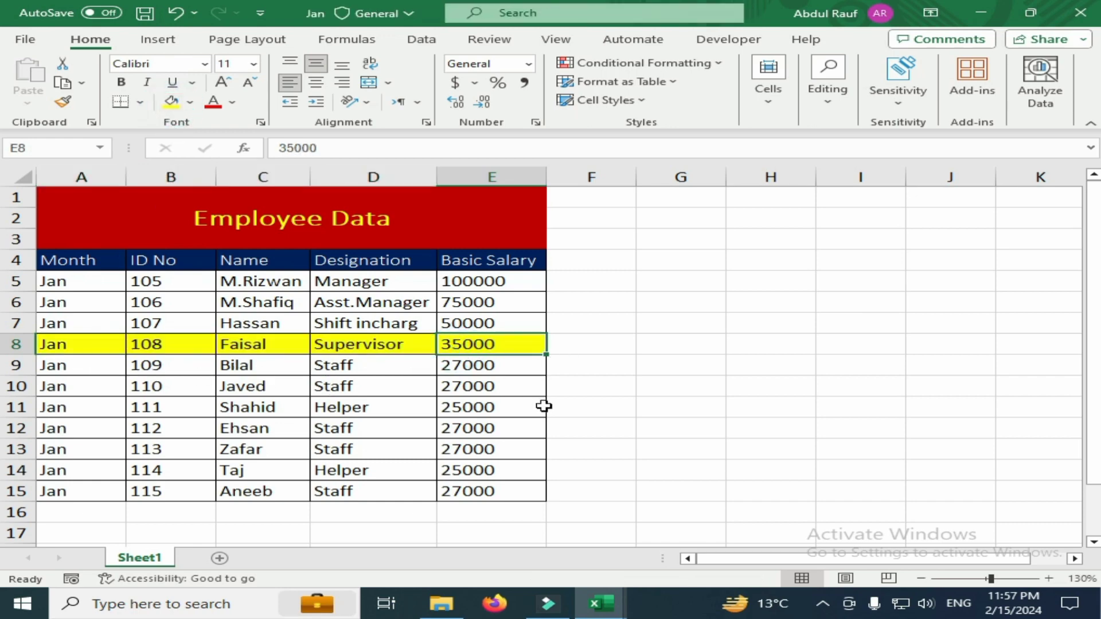
text(4)
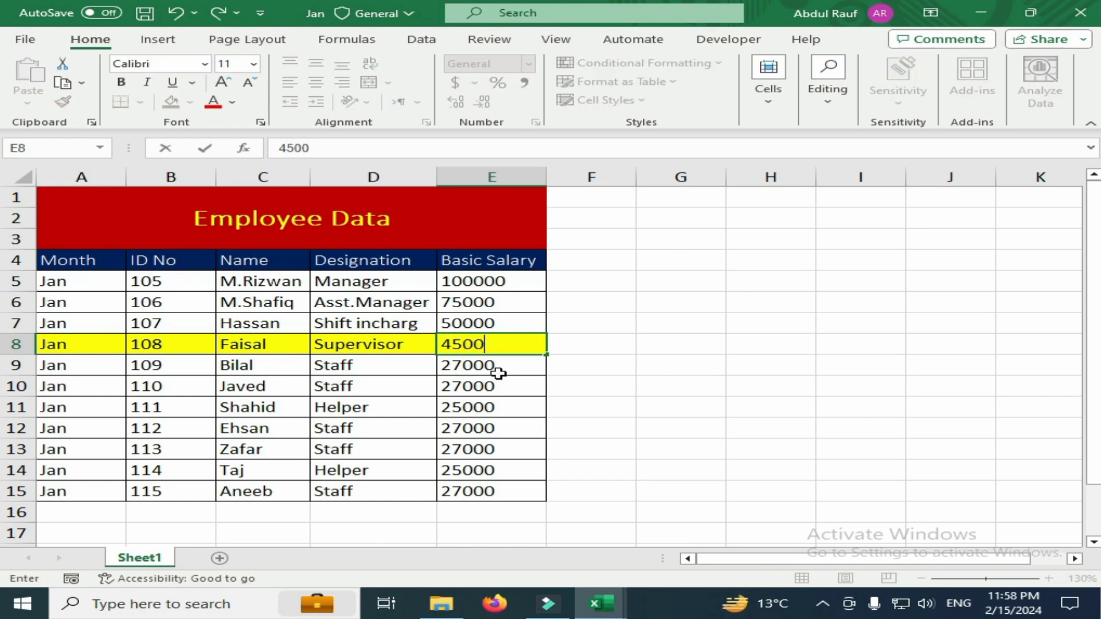
key(Return)
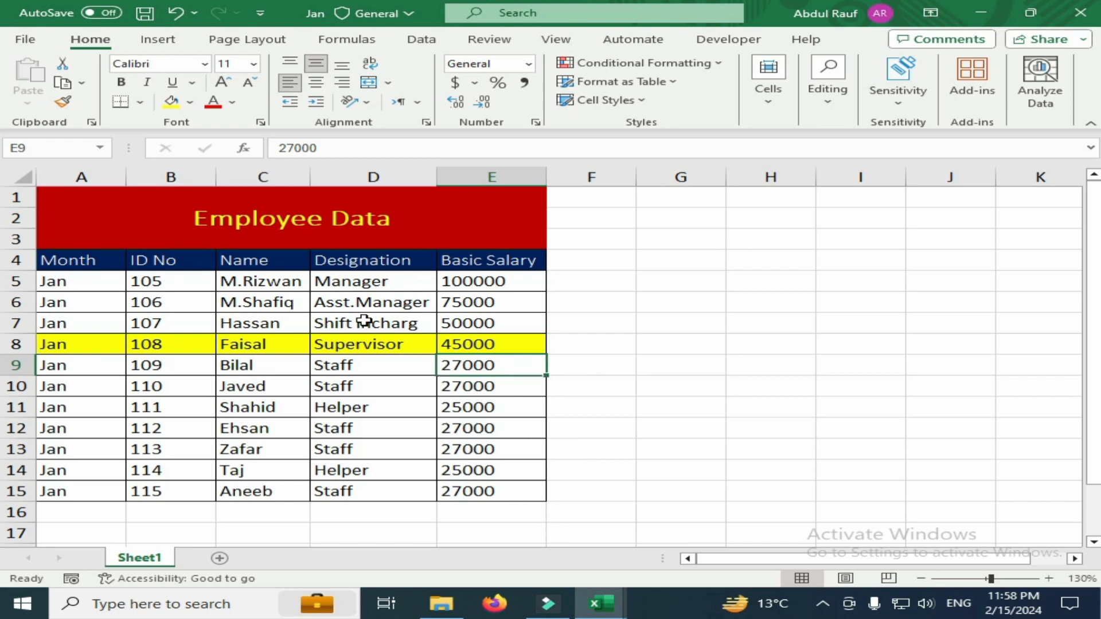
Save the Jan workbook and switch to the Book1 workbook
click(144, 16)
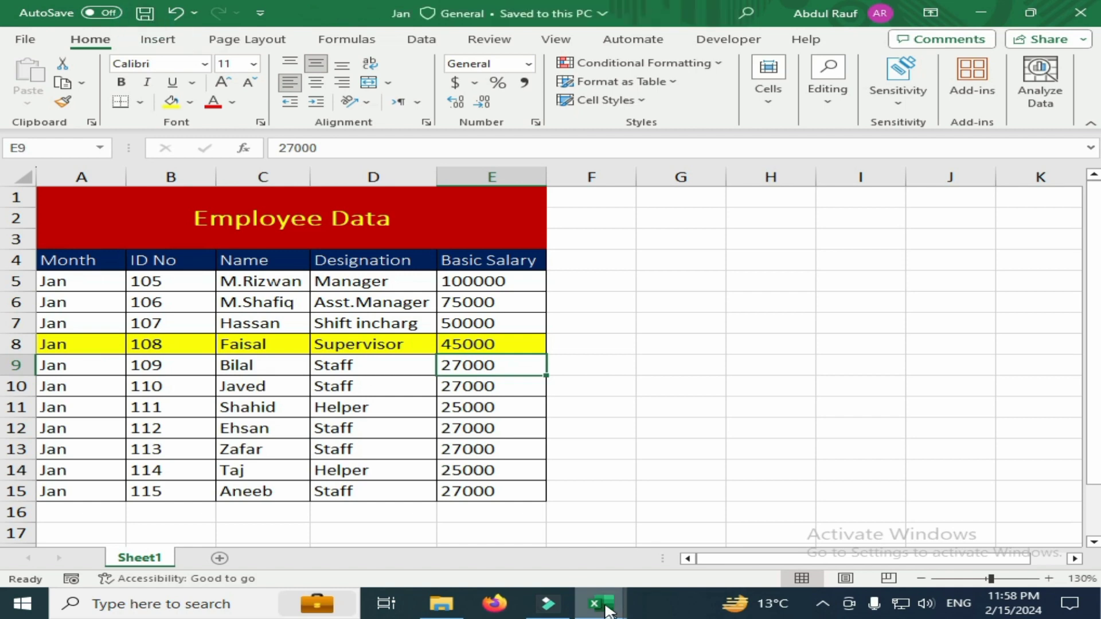
mouse_move(606, 612)
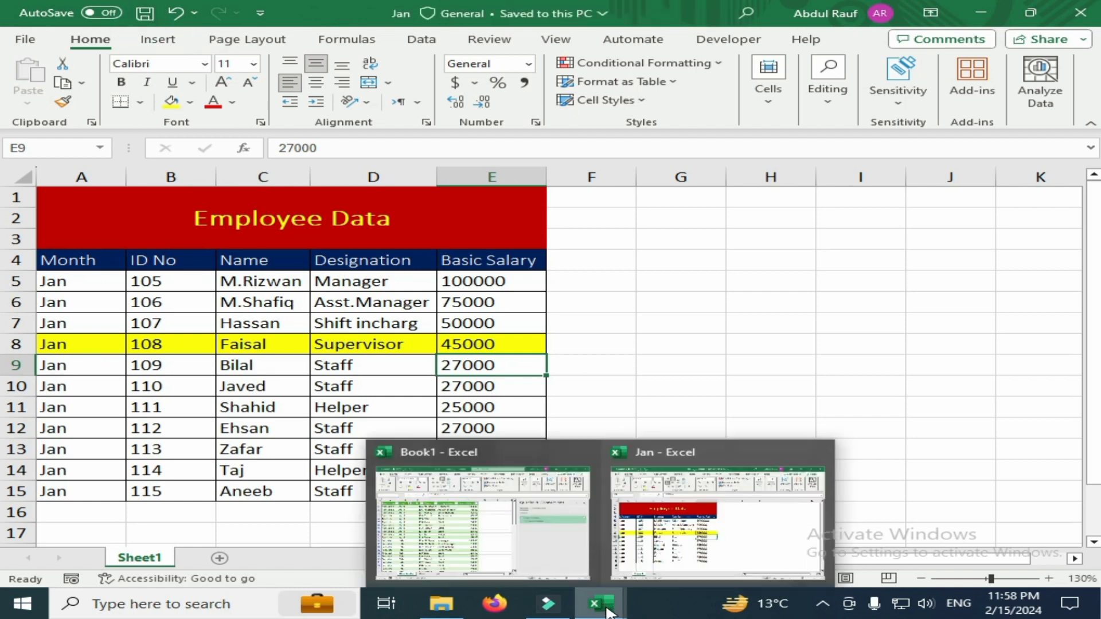
click(500, 448)
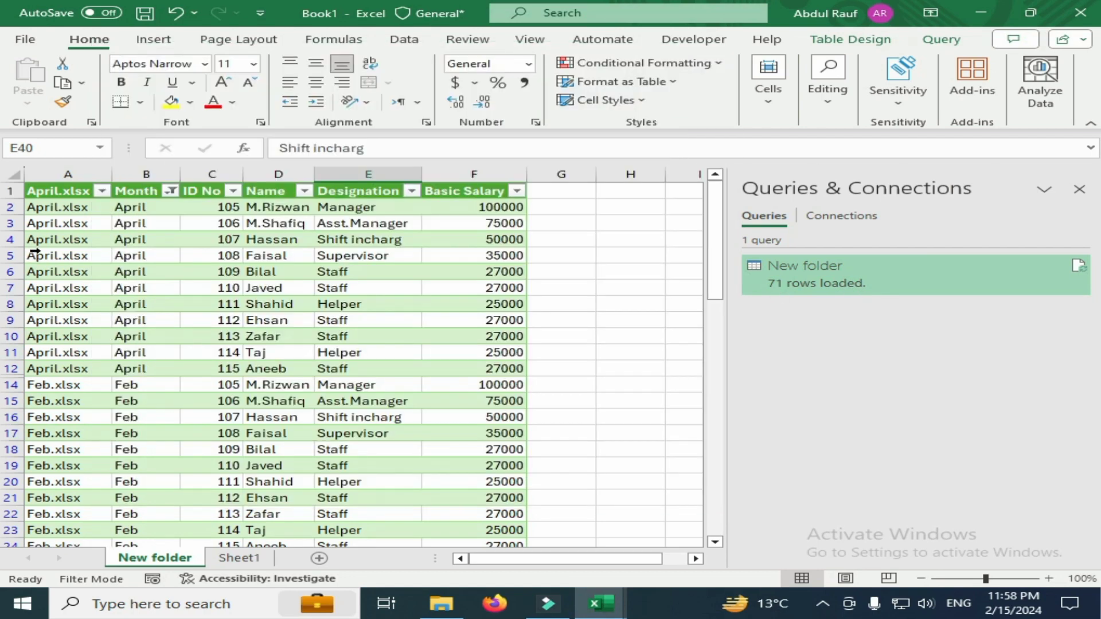
Filter the combined table's ID No column to the supervisor's ID number and select the Jan row
click(229, 256)
scroll(234, 348, down, 5)
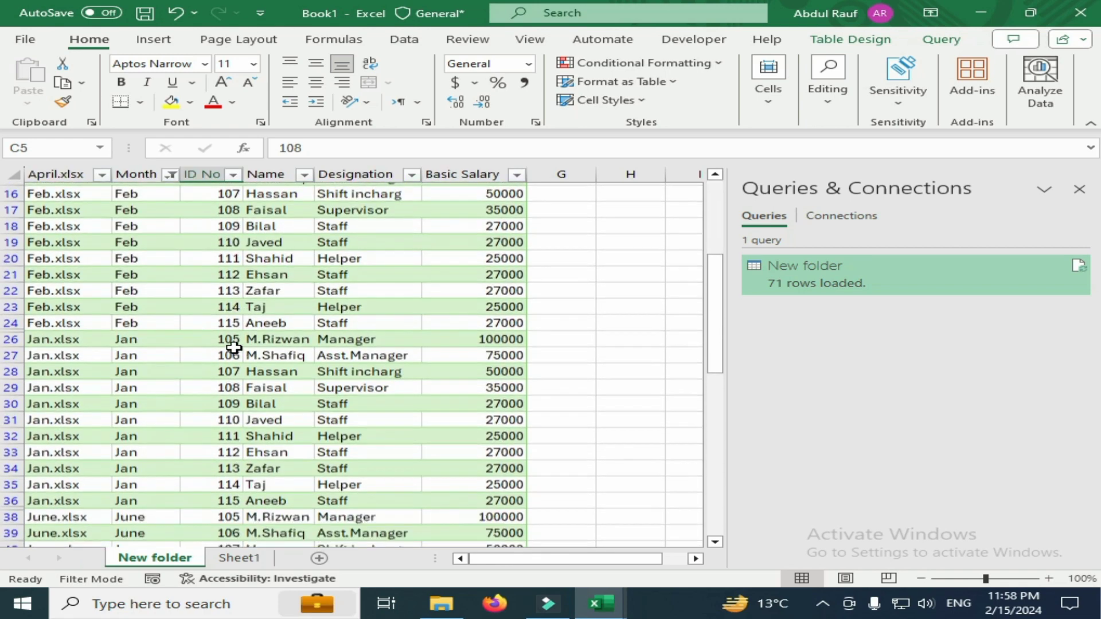
scroll(232, 347, down, 2)
scroll(178, 366, up, 1)
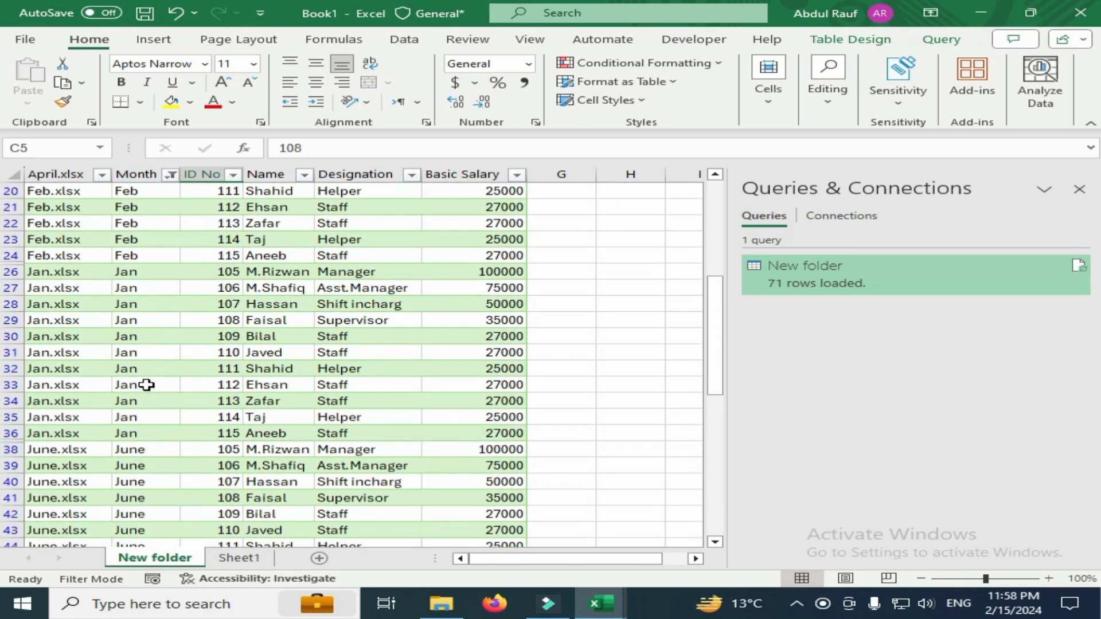
click(228, 176)
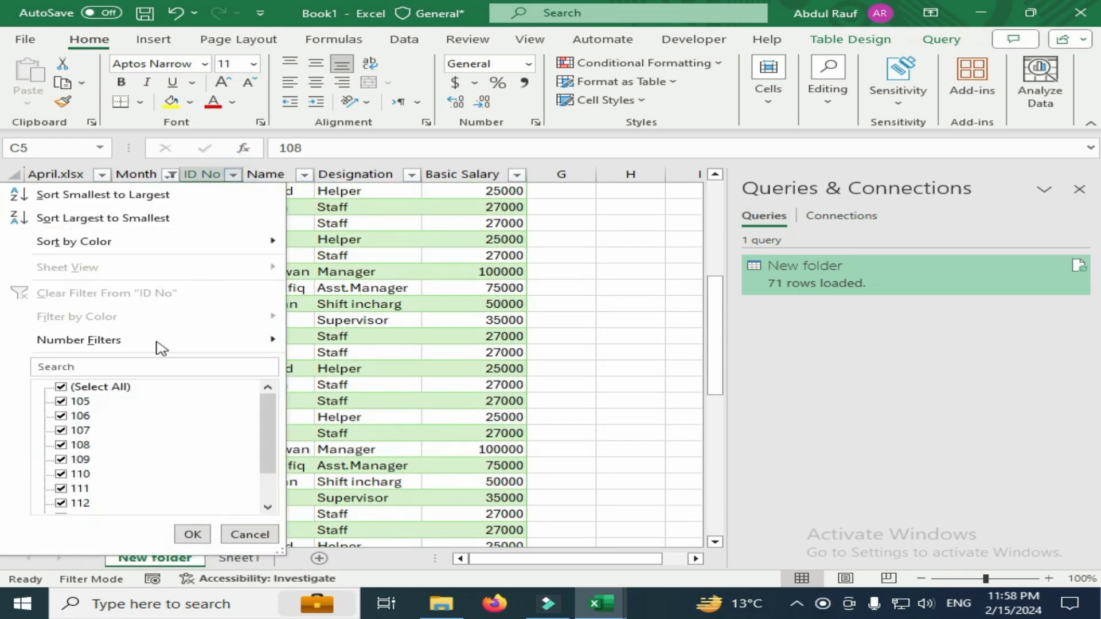
click(138, 365)
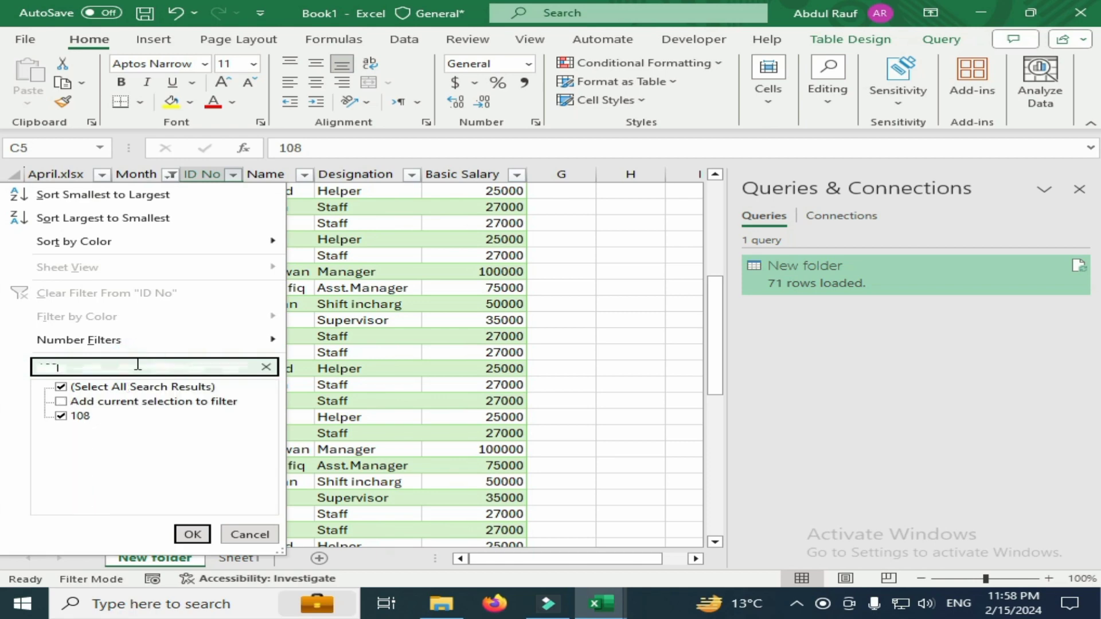
key(Return)
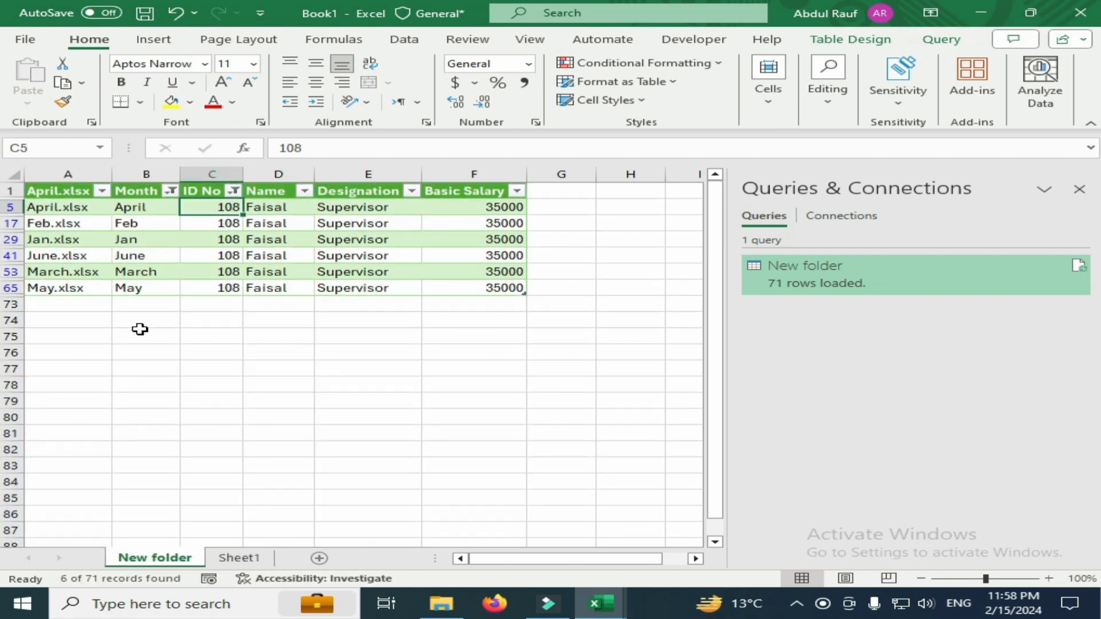
click(12, 239)
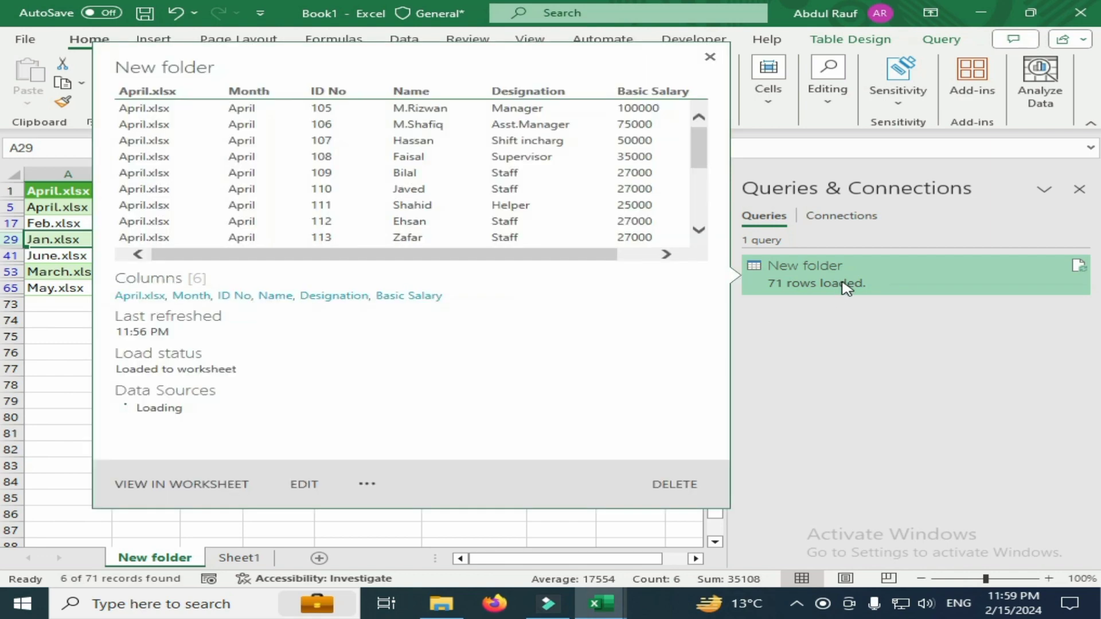
Try to refresh the New folder query while the Jan workbook is still open
right_click(846, 286)
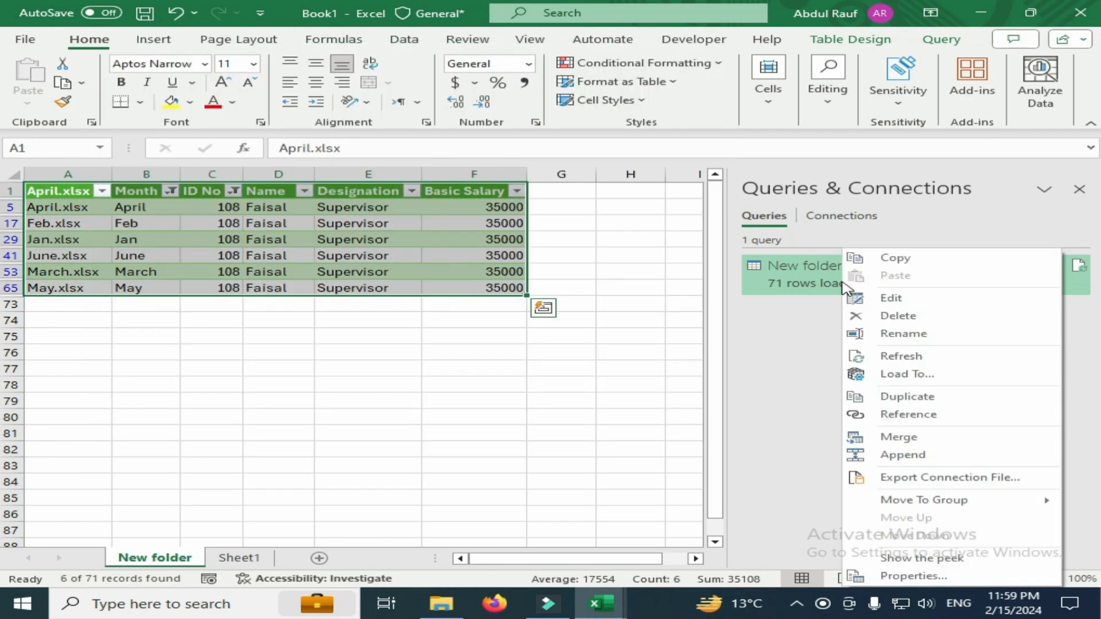
click(901, 356)
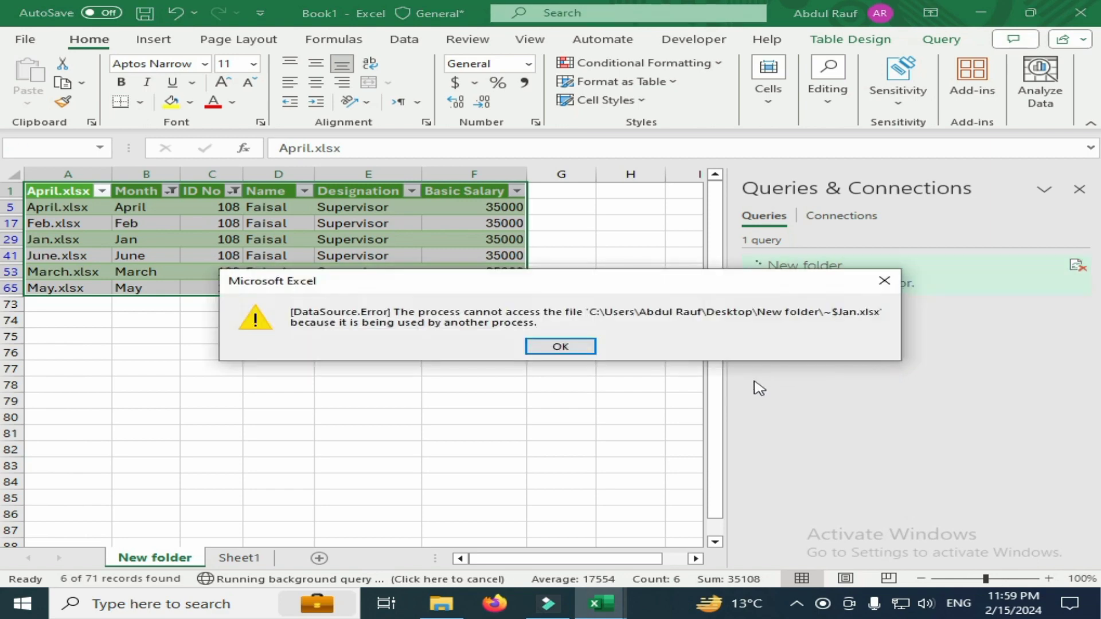
click(571, 346)
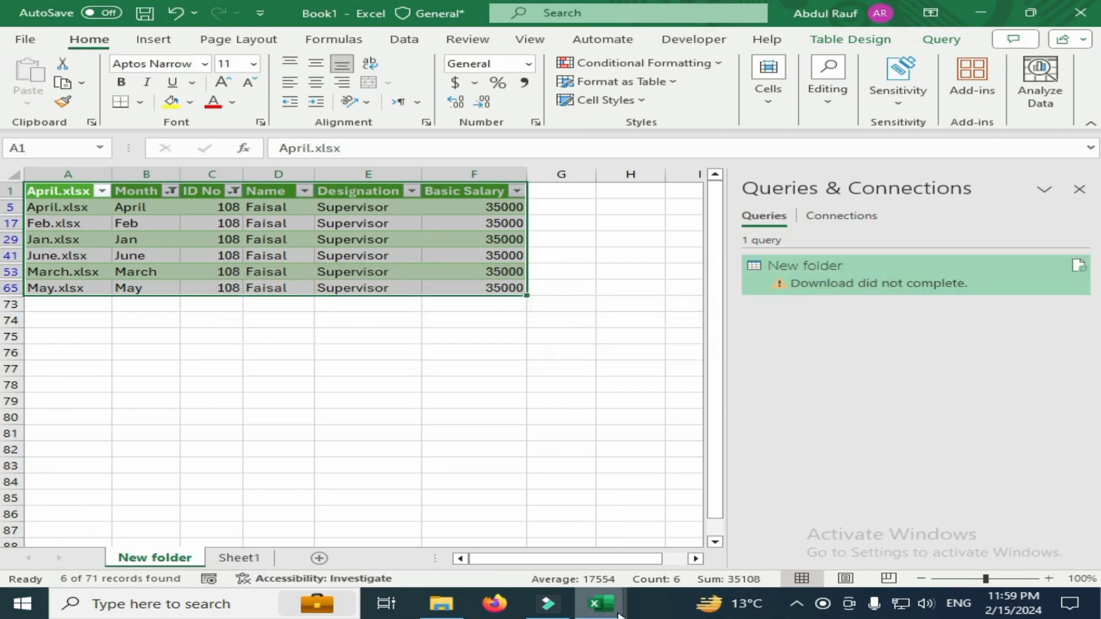
Close the Jan workbook, refresh the New folder query in Book1, and select the filtered table's Jan row
mouse_move(602, 602)
click(668, 525)
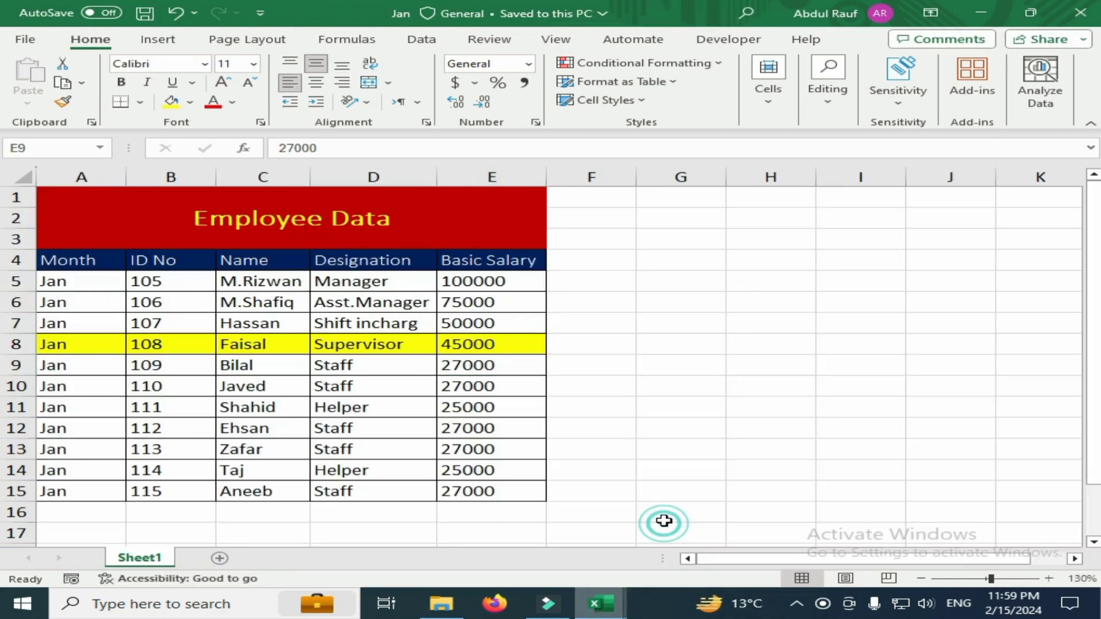
click(1080, 12)
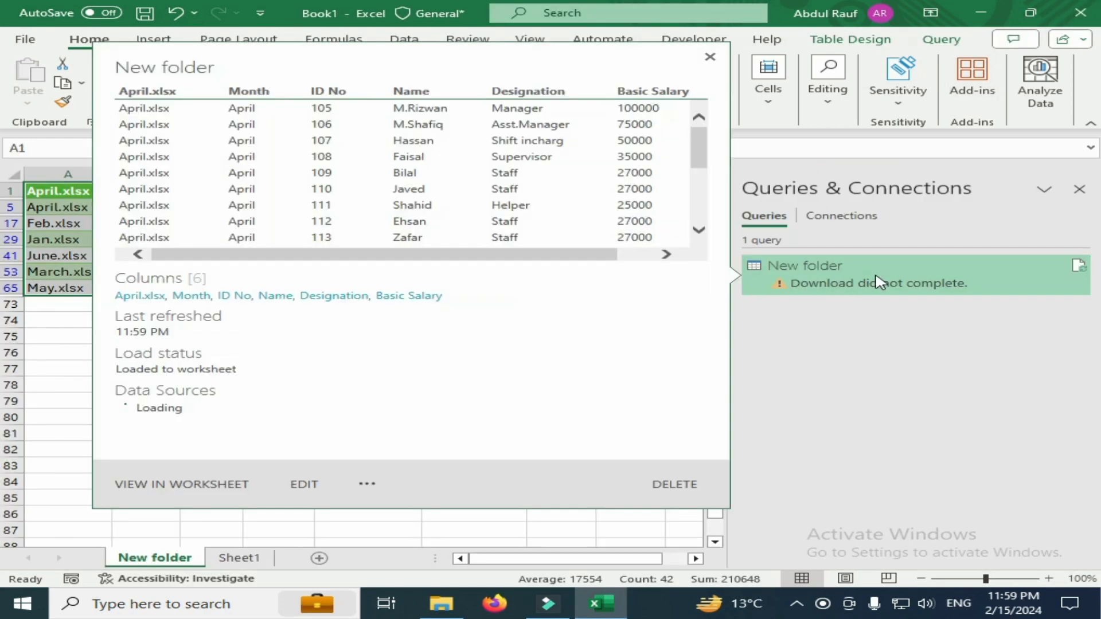
right_click(877, 282)
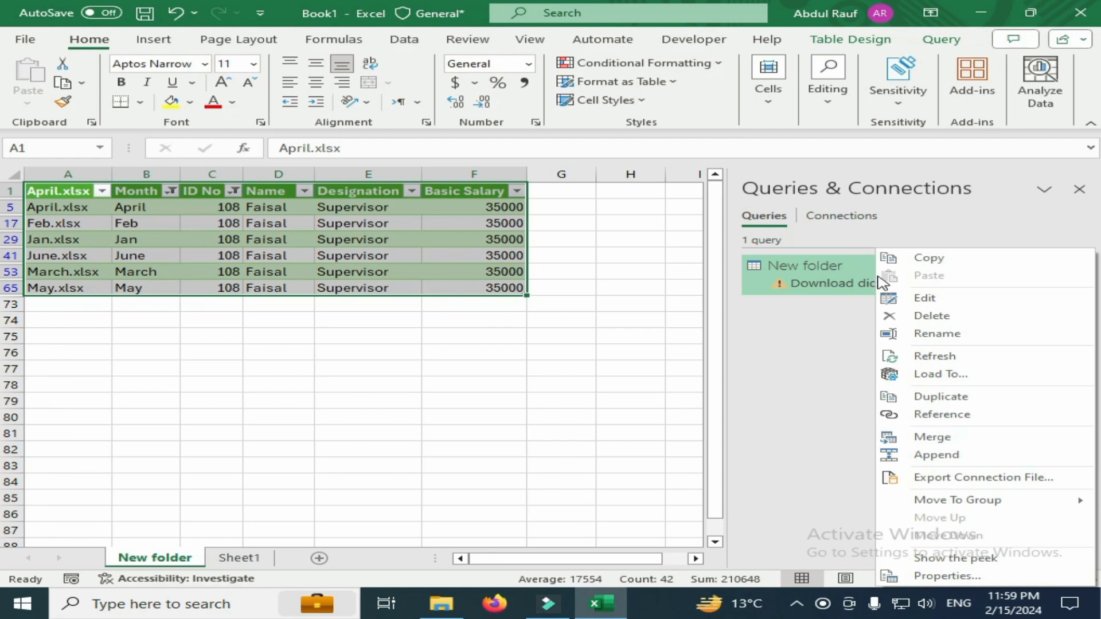
click(935, 356)
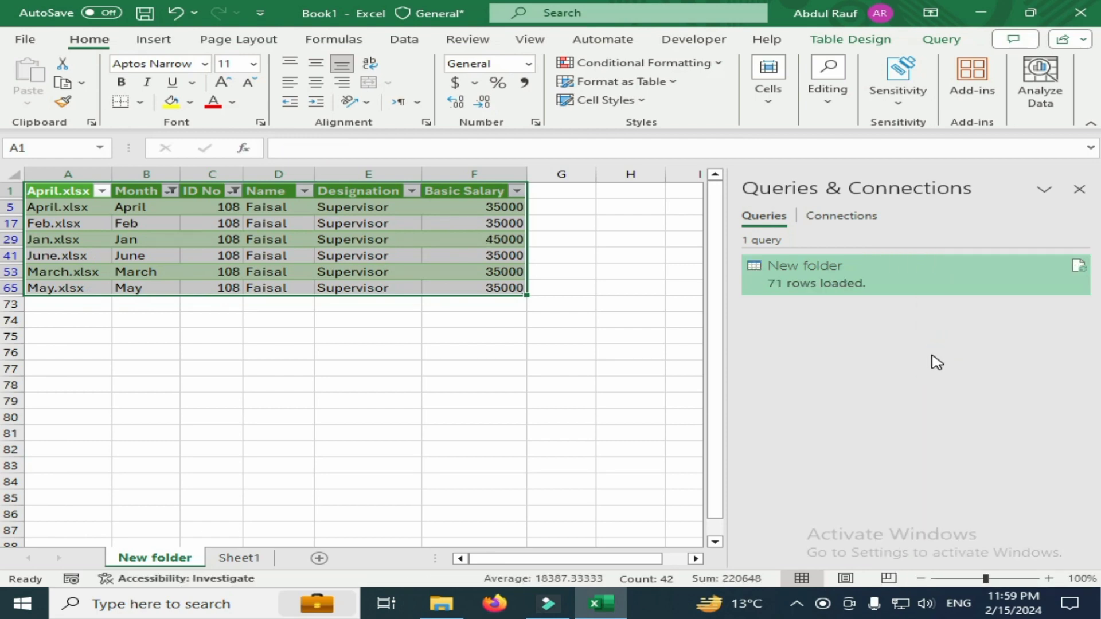
click(12, 239)
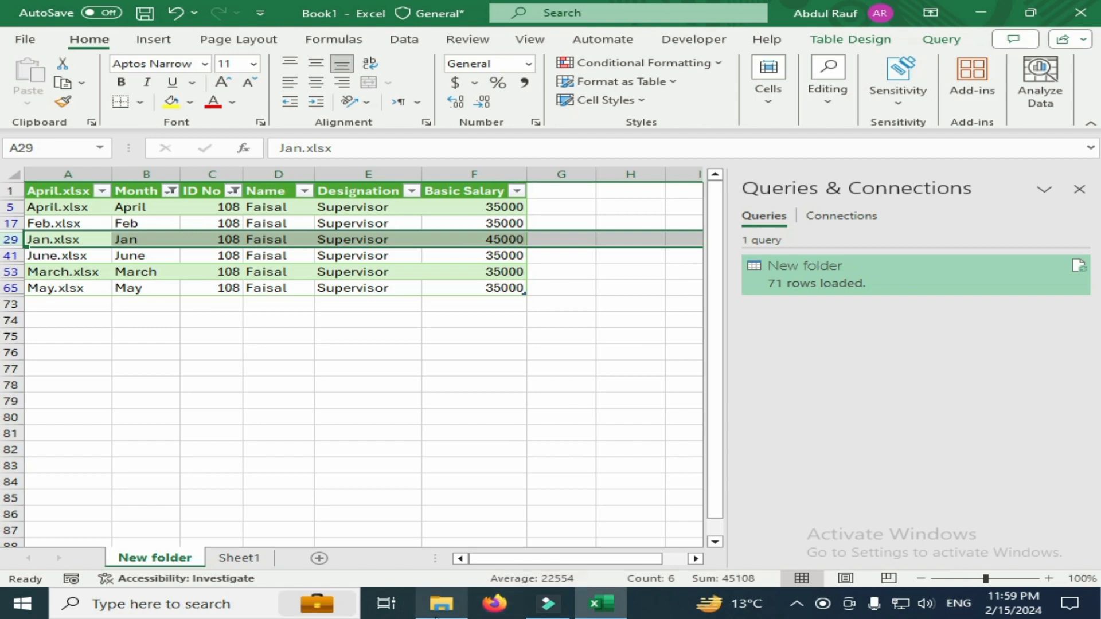
Open the Jan workbook from the New folder directory and set the supervisor's Basic Salary in cell E8 to 55000
click(441, 604)
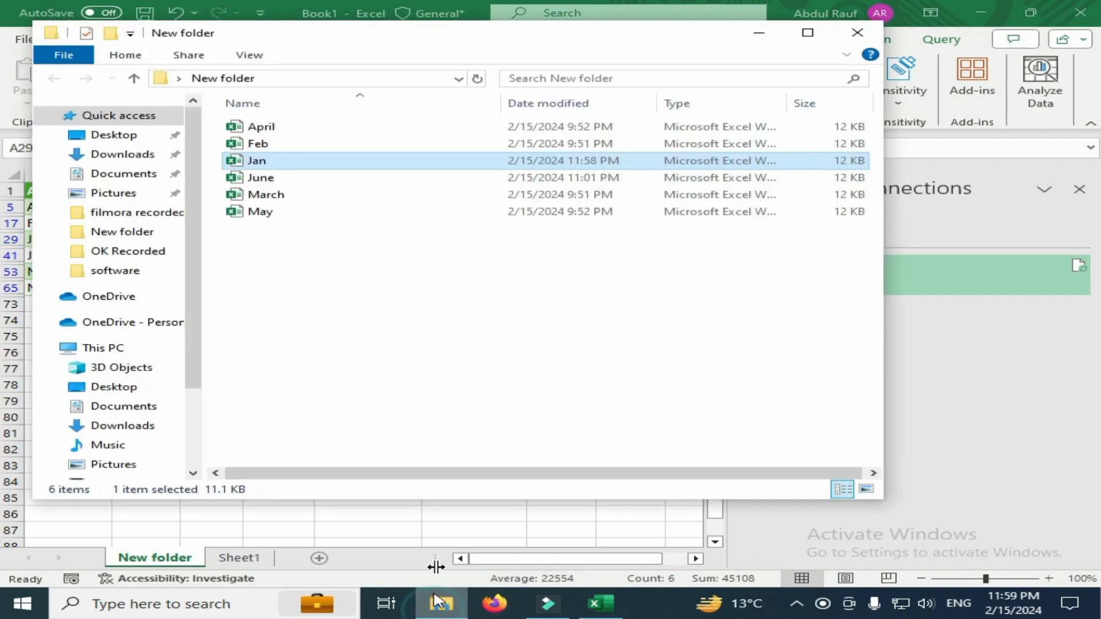
right_click(281, 162)
click(333, 174)
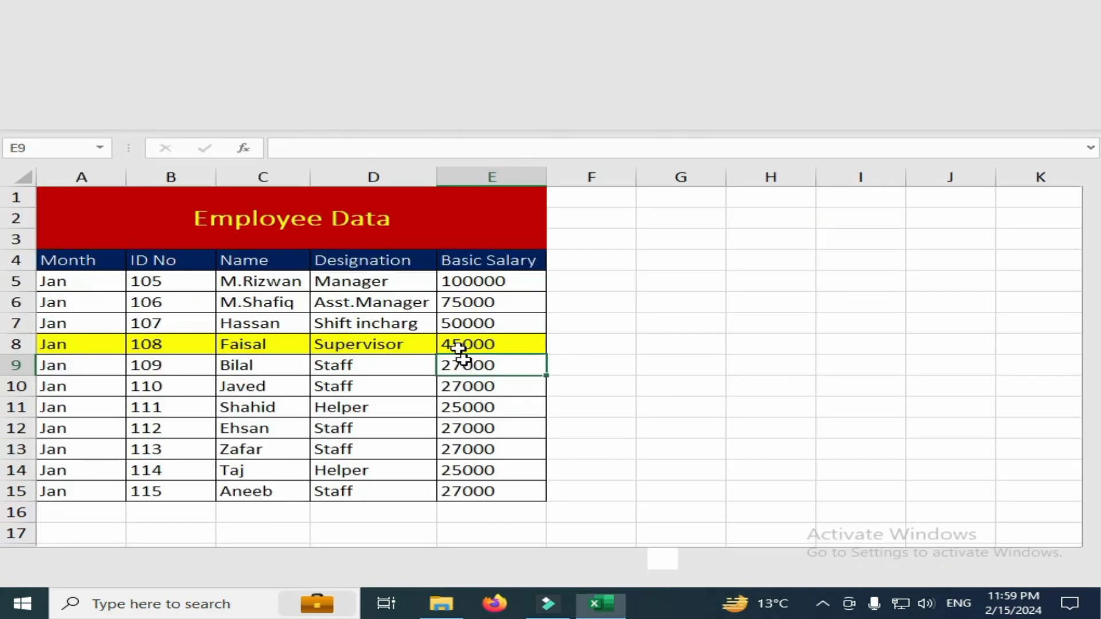
text(5)
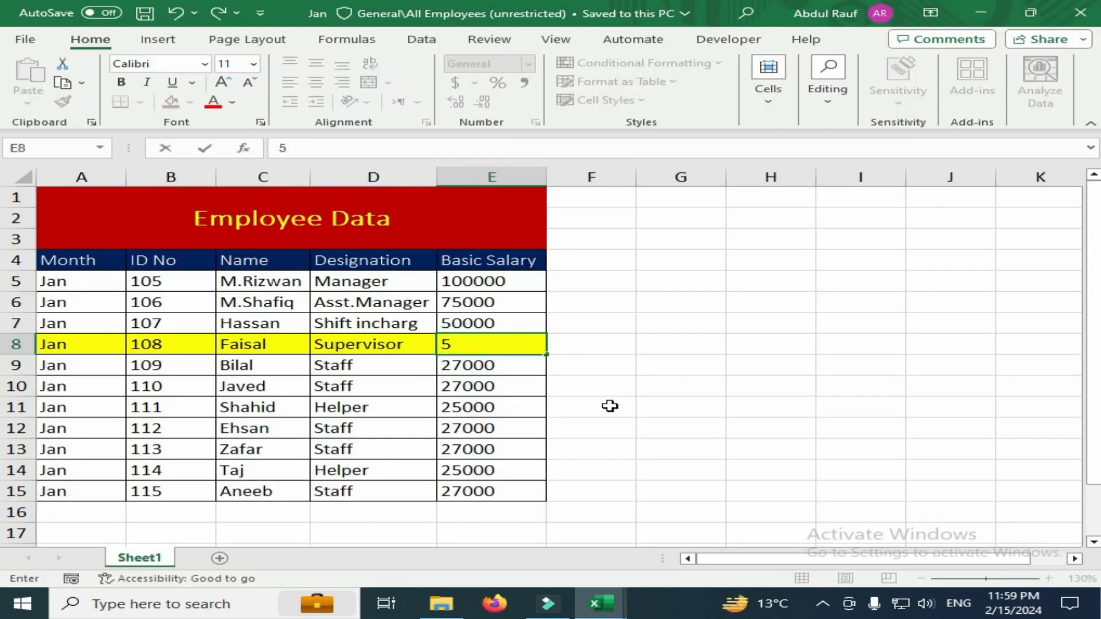
text(5000)
key(Return)
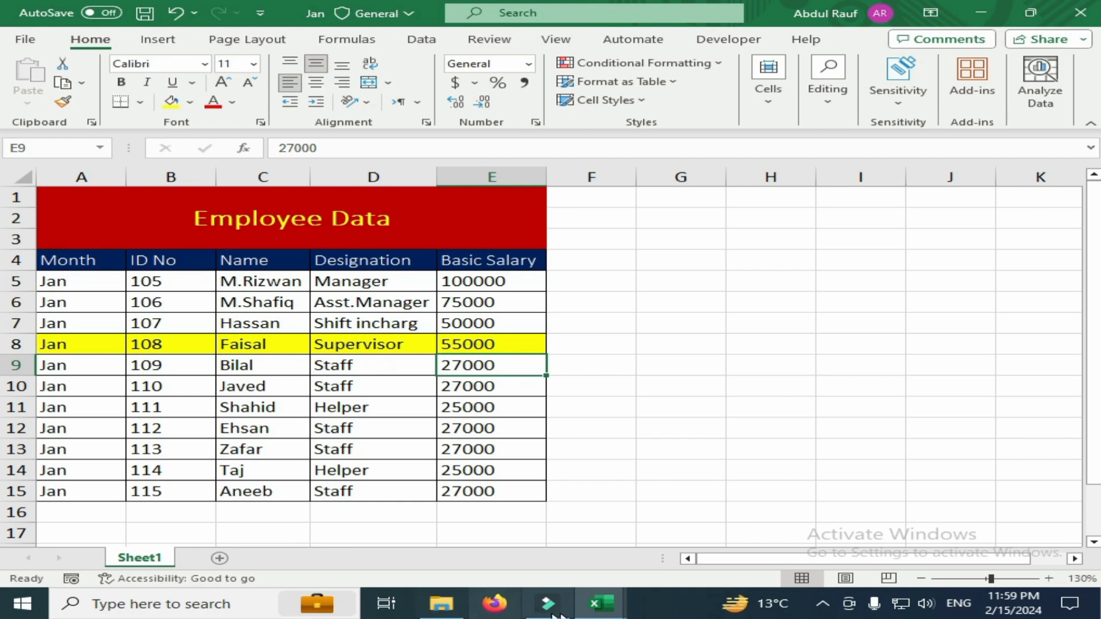
Close the Jan workbook with its changes saved and return to the Book1 workbook
click(842, 259)
click(1085, 17)
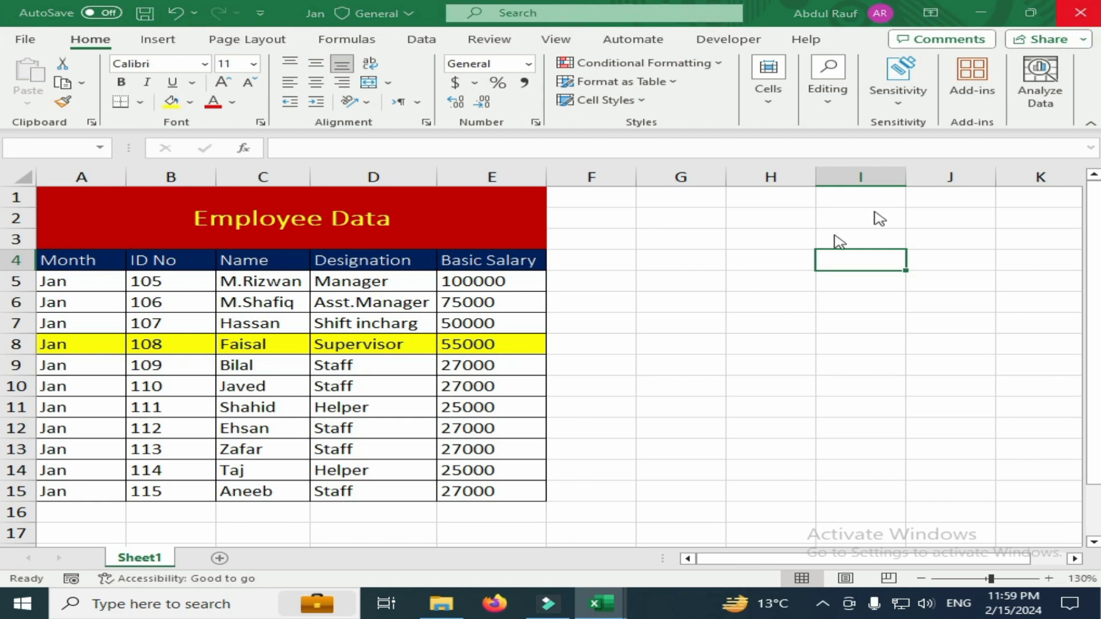
click(542, 519)
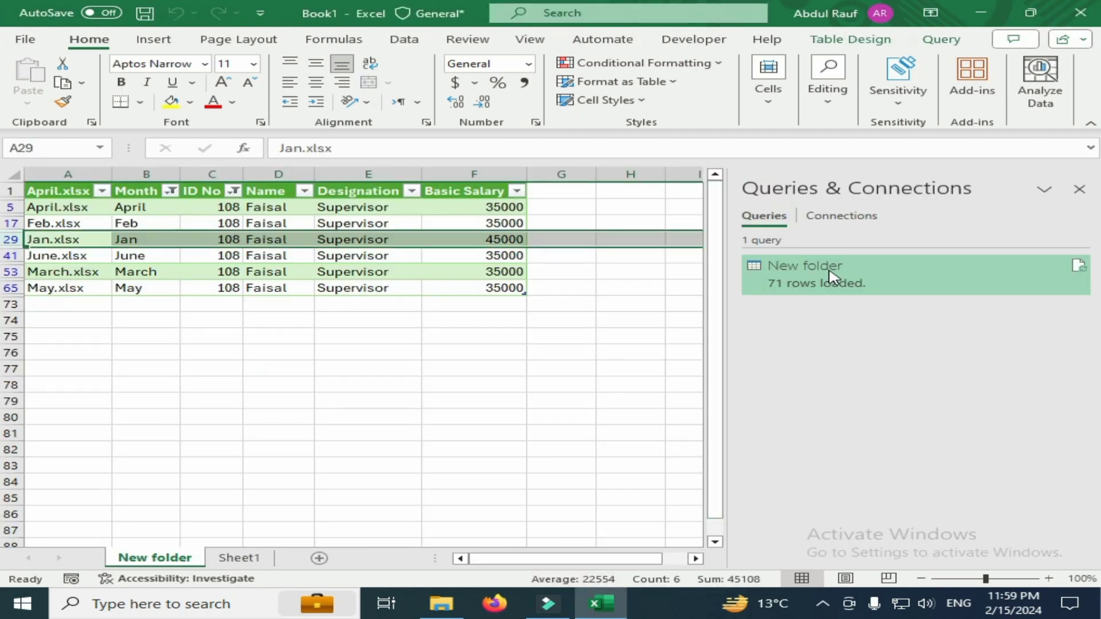
Select the Jan row of the filtered combined table and refresh the New folder query to load the edited salary
right_click(833, 278)
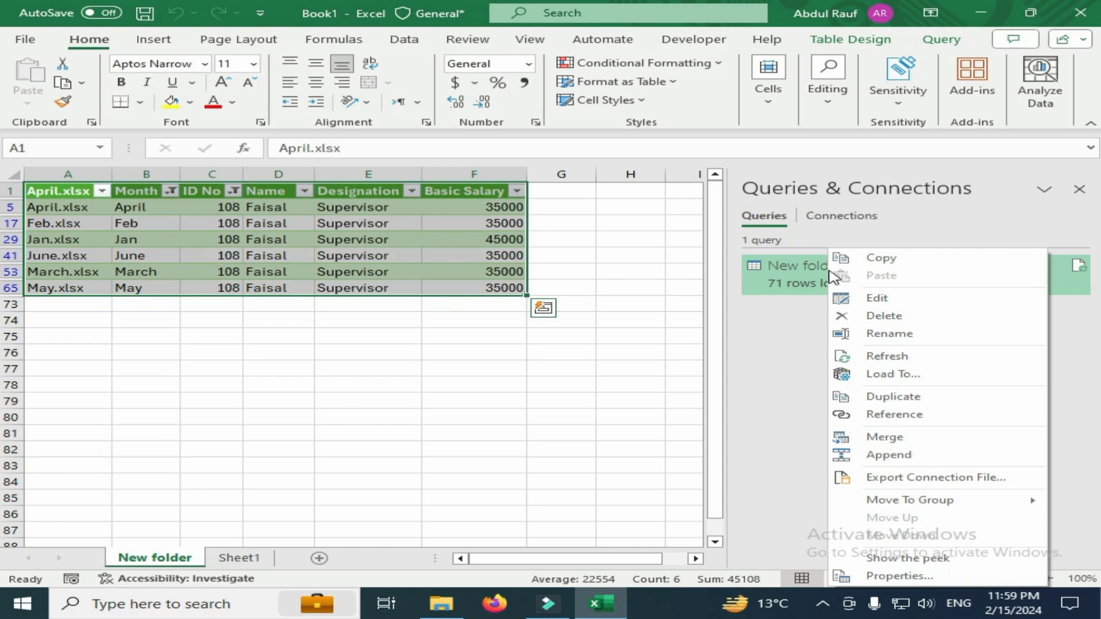
click(13, 240)
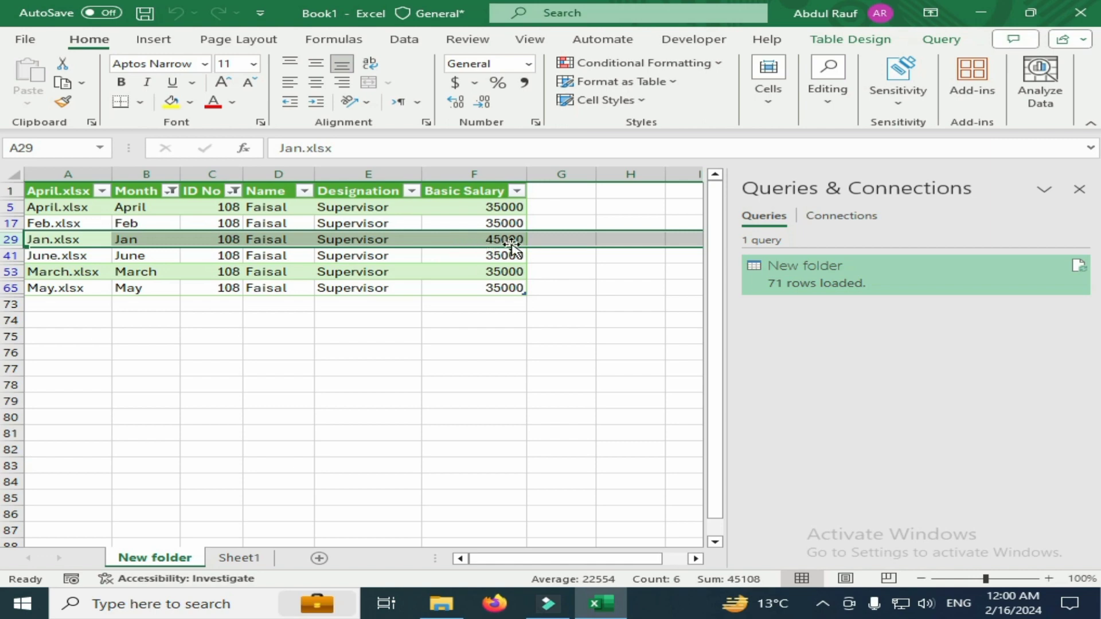
right_click(841, 283)
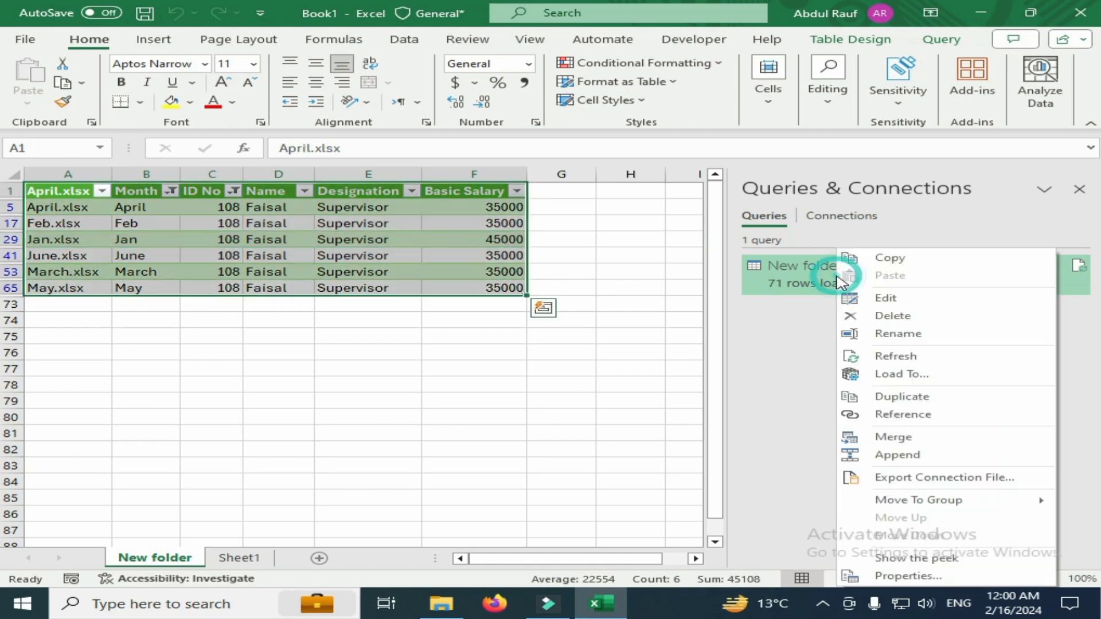
click(897, 358)
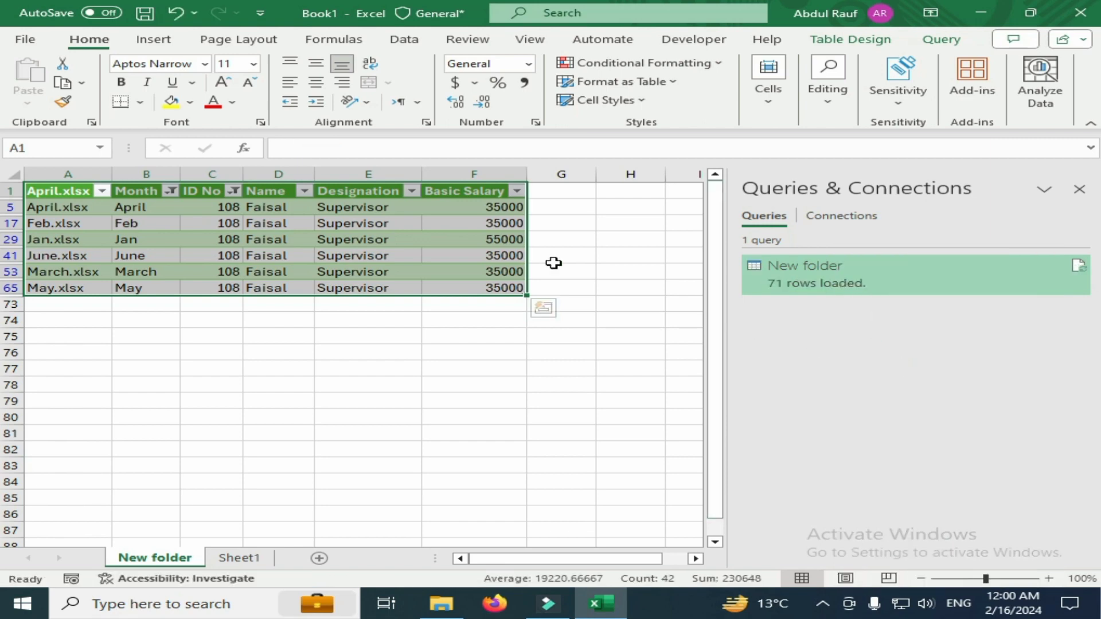